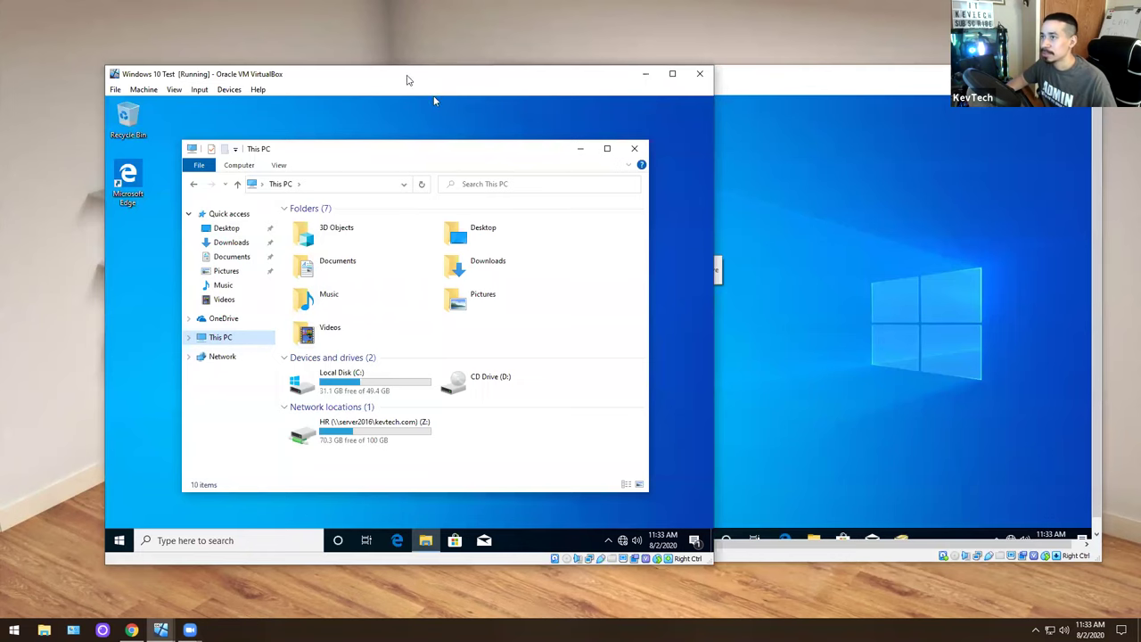
Select the HR network drive in This PC and close the file window on the Windows 10 Test machine.
{"action": "left_click", "coordinate": [378, 439]}
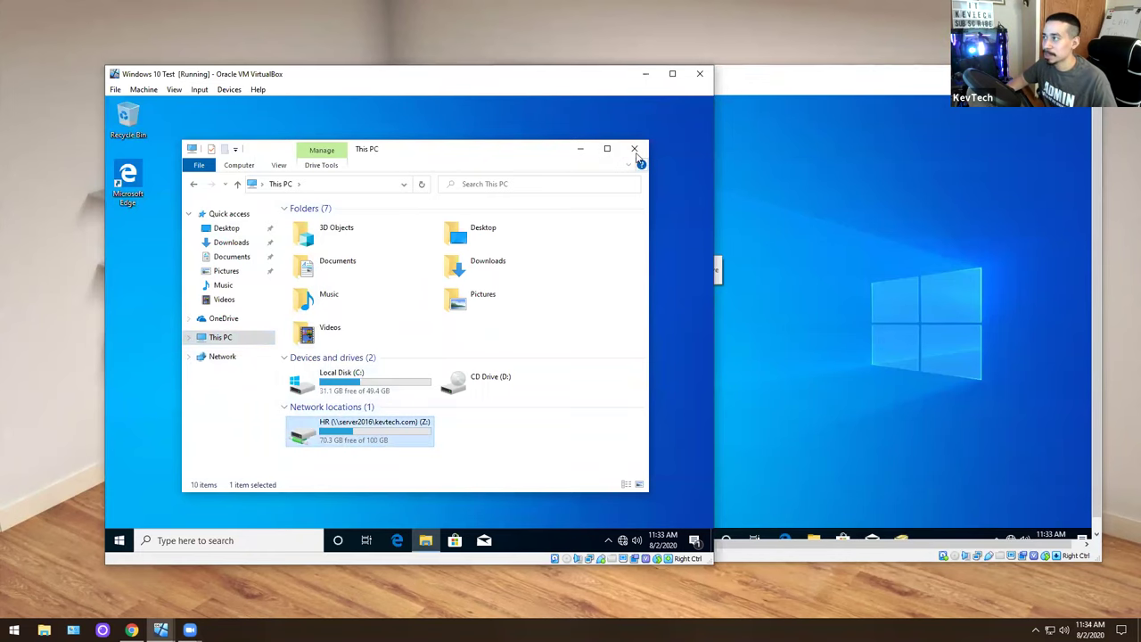
{"action": "left_click", "coordinate": [635, 149]}
{"action": "right_click", "coordinate": [122, 535]}
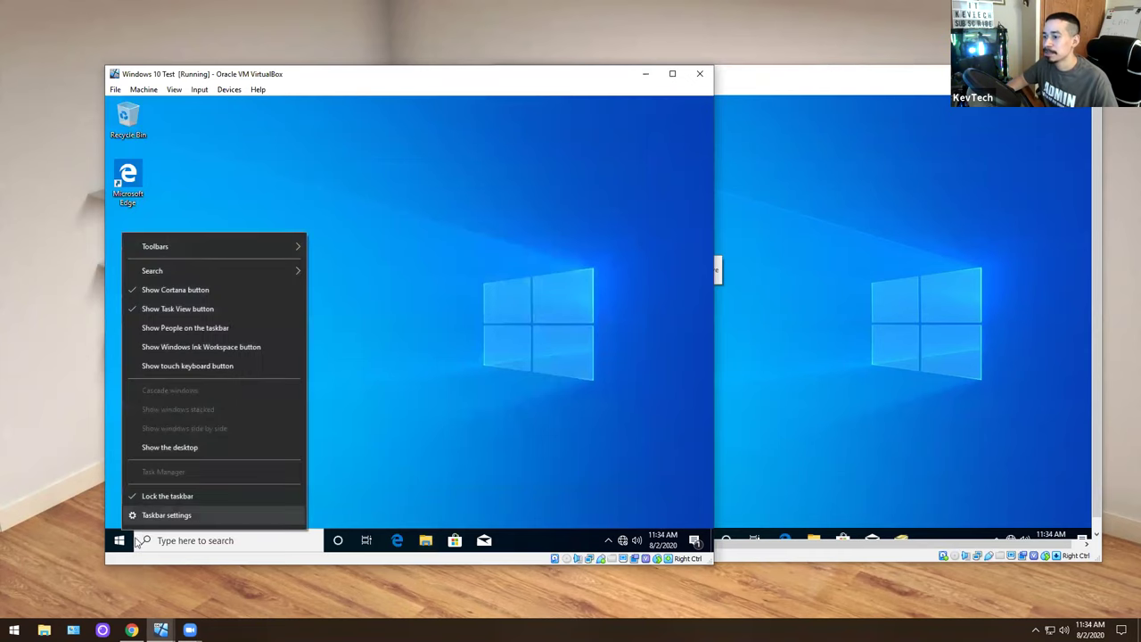
{"action": "right_click", "coordinate": [120, 539]}
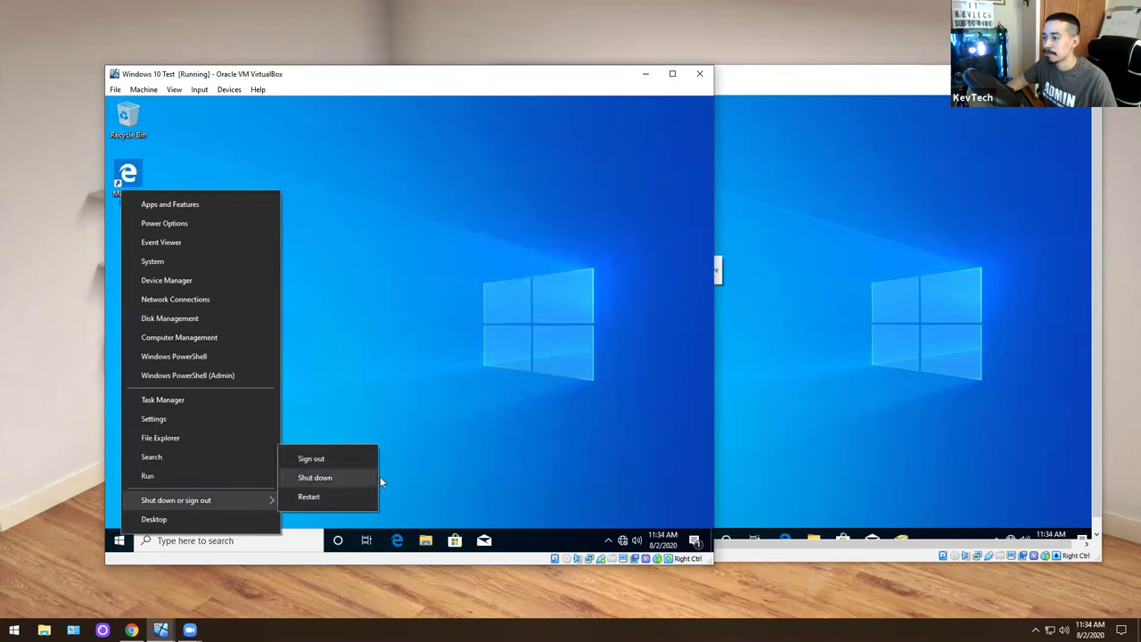
{"action": "left_click", "coordinate": [388, 402]}
Rearrange the Windows 10 Test and Windows 10 test 2 virtual machine windows so both desktops can be worked with.
{"action": "left_click_drag", "start_coordinate": [377, 79], "coordinate": [310, 60]}
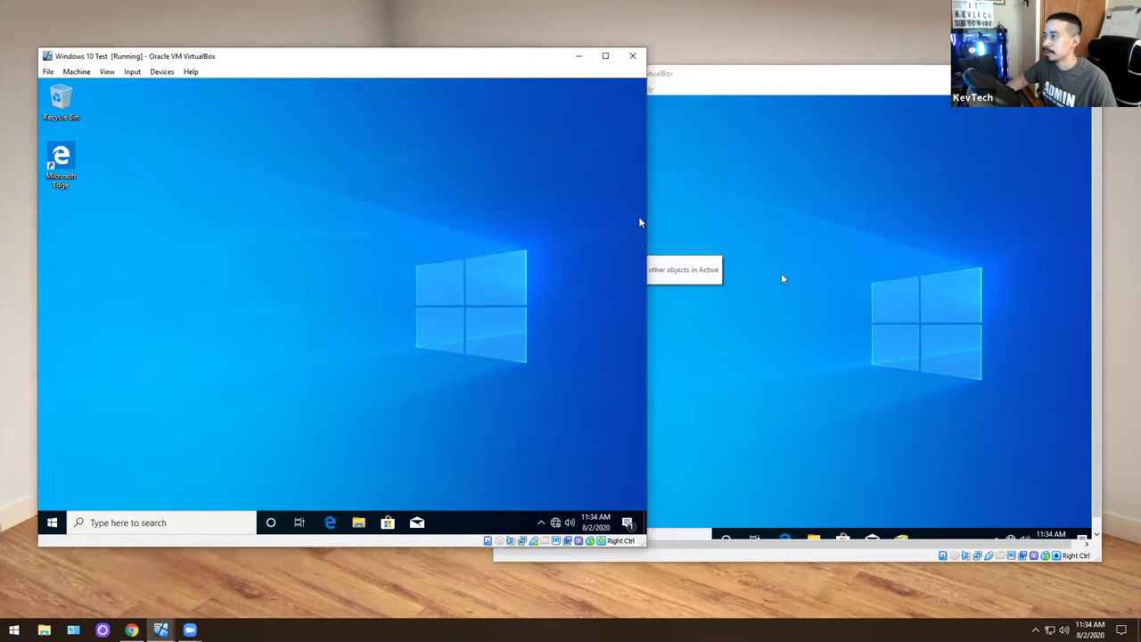
{"action": "left_click", "coordinate": [721, 214]}
{"action": "left_click_drag", "start_coordinate": [772, 75], "coordinate": [741, 56]}
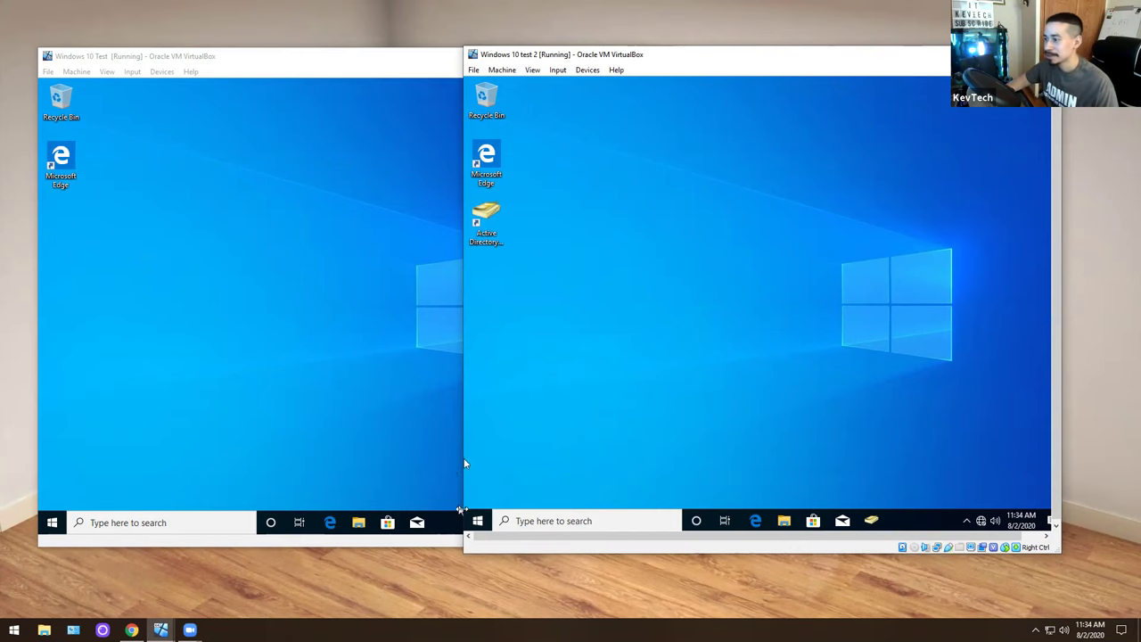
Search for Computer Management on the Windows 10 test 2 machine and open it.
{"action": "left_click", "coordinate": [477, 521]}
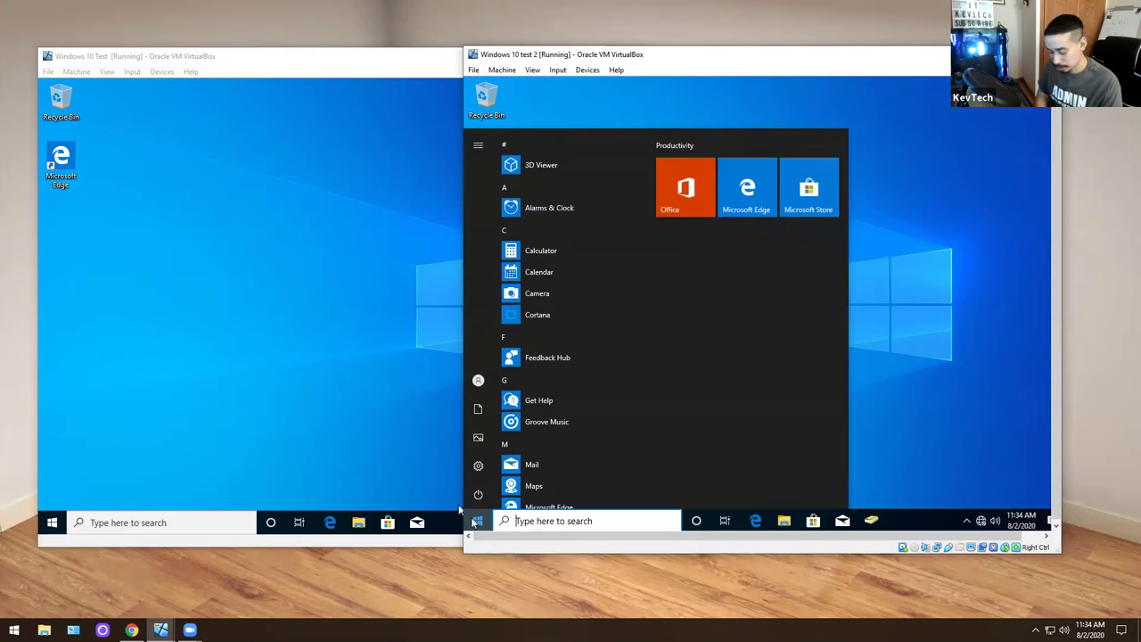
{"action": "type", "text": "compute"}
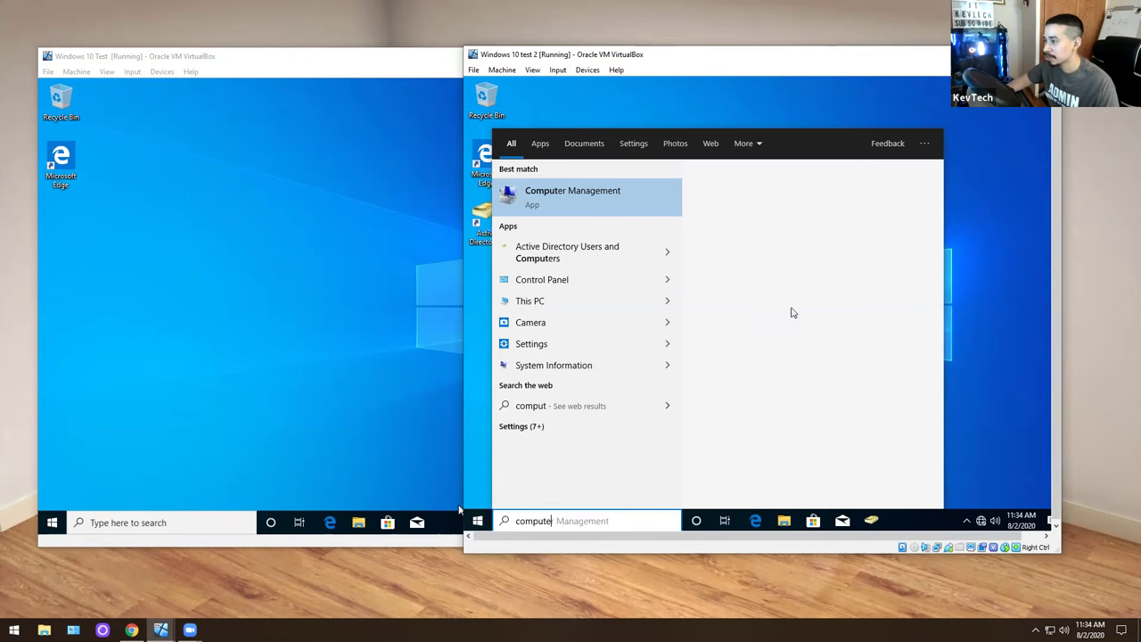
{"action": "left_click", "coordinate": [620, 189]}
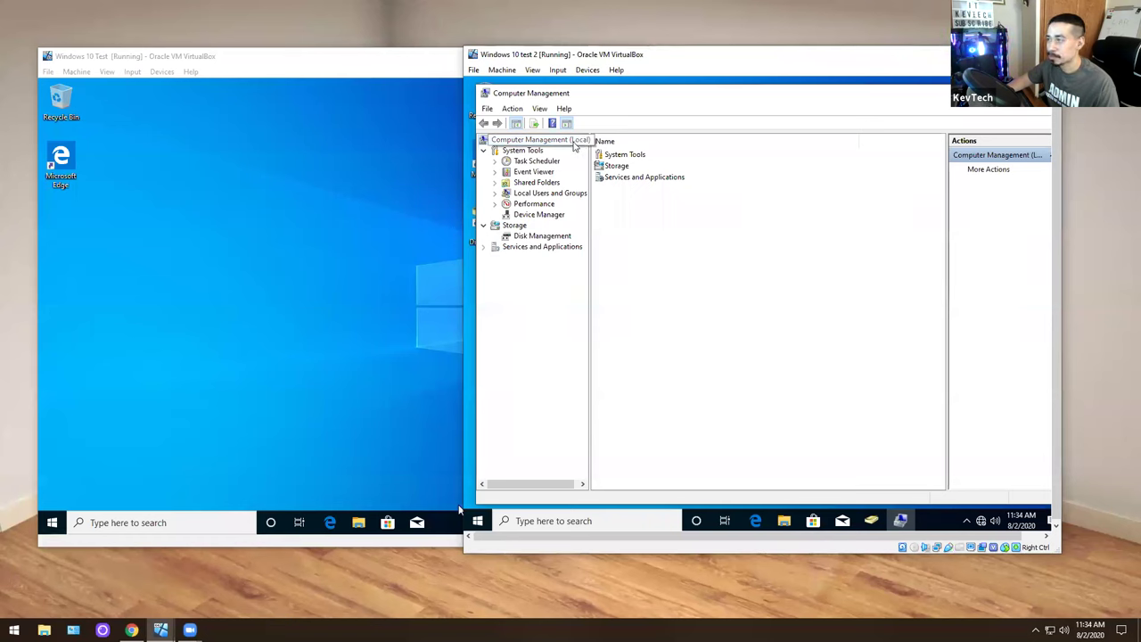
Connect Computer Management to another computer, desktop1, looking up its name in Active Directory Users and Computers.
{"action": "left_click", "coordinate": [513, 109]}
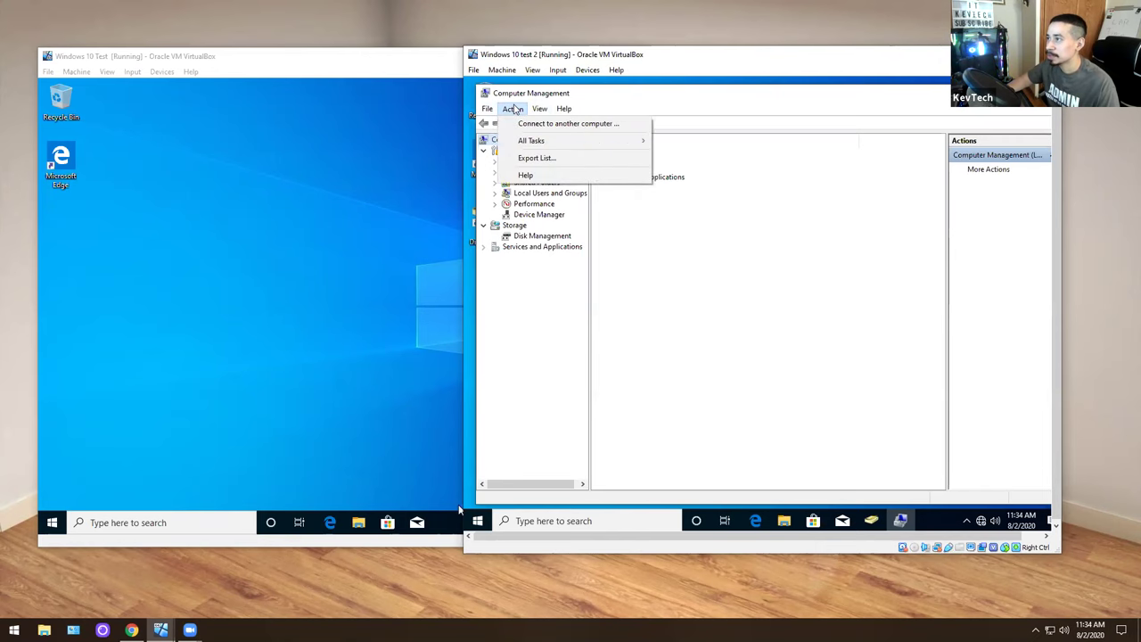
{"action": "left_click", "coordinate": [564, 124]}
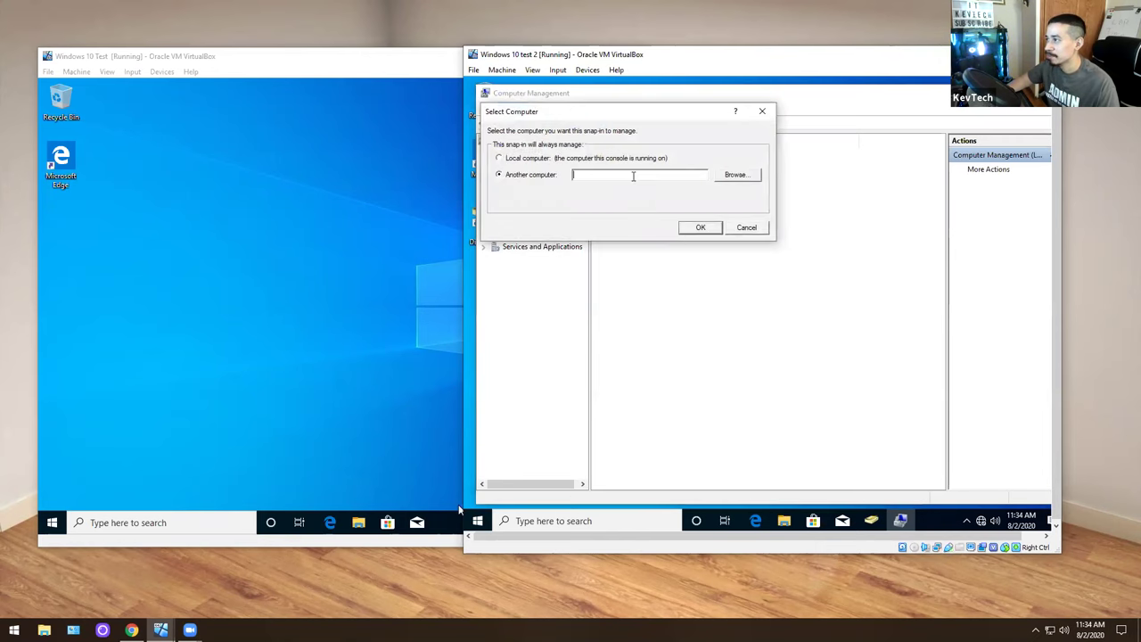
{"action": "left_click", "coordinate": [871, 524]}
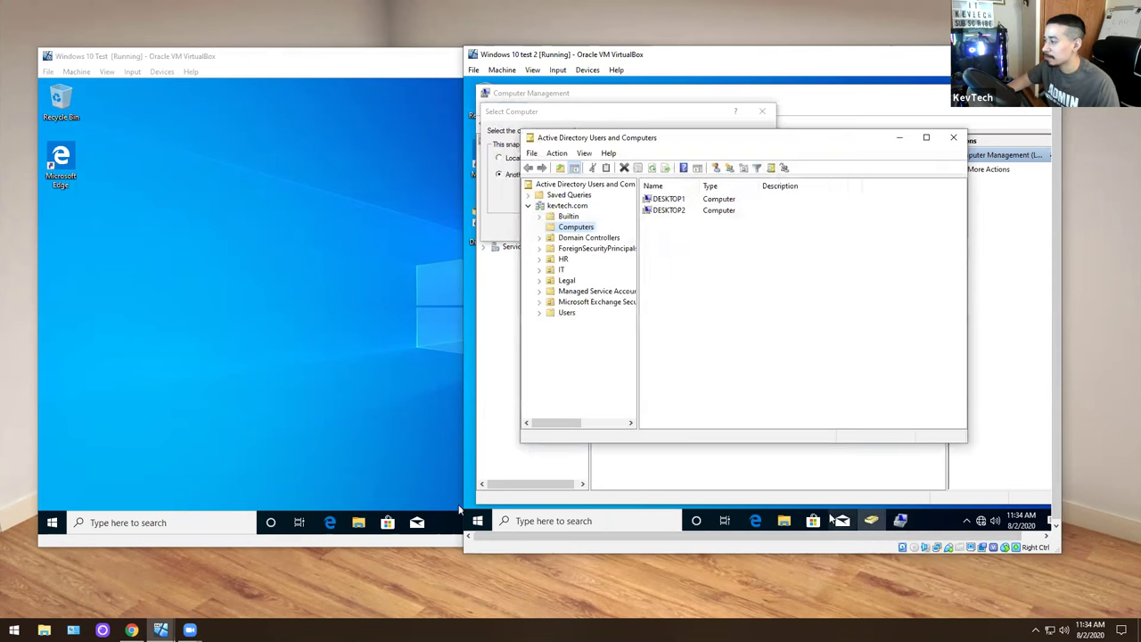
{"action": "left_click", "coordinate": [673, 201]}
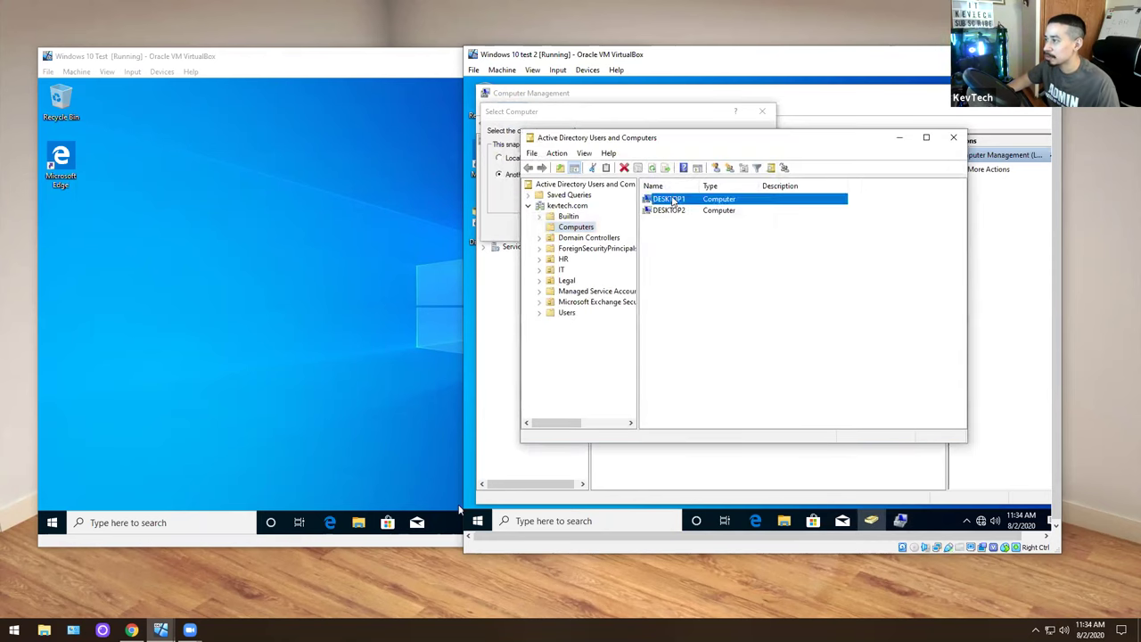
{"action": "left_click", "coordinate": [951, 139]}
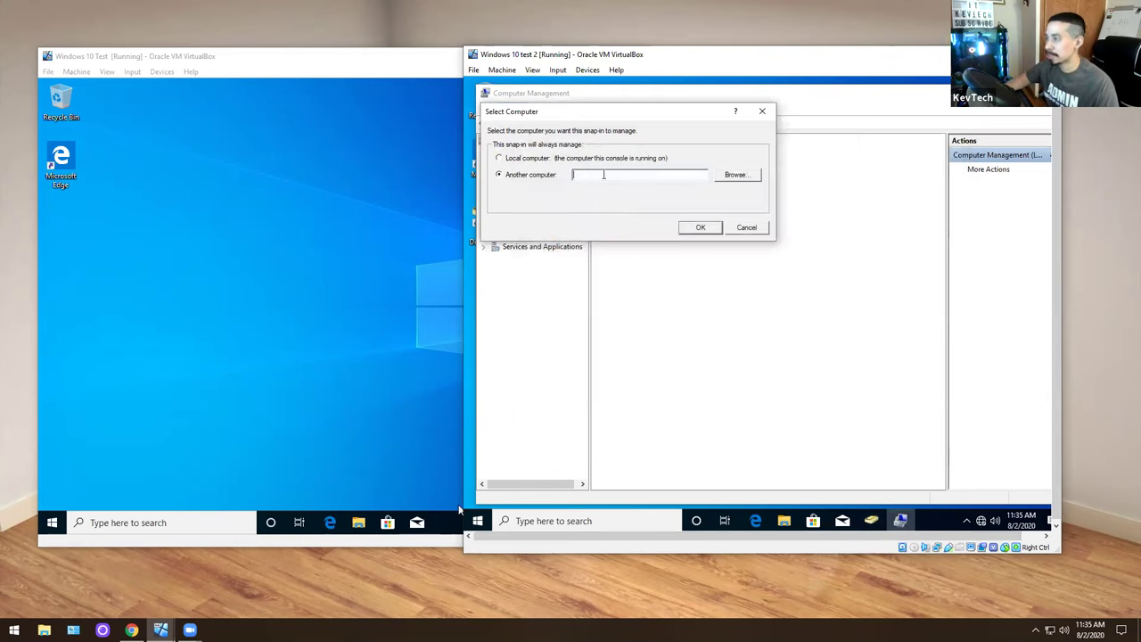
{"action": "type", "text": "desktop1"}
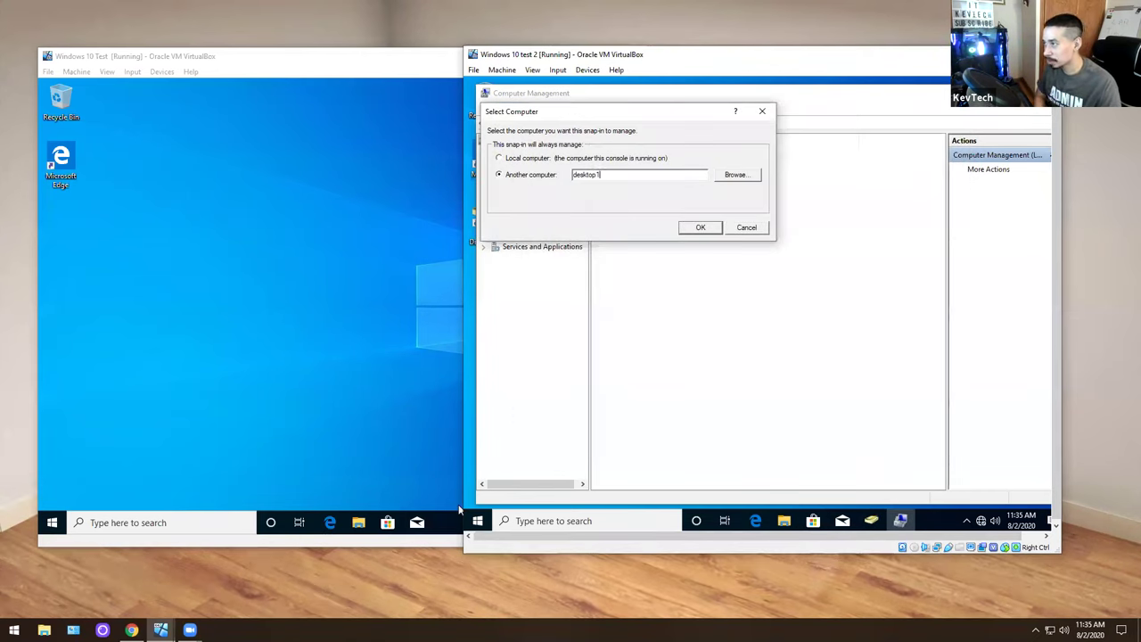
{"action": "key", "text": "Return"}
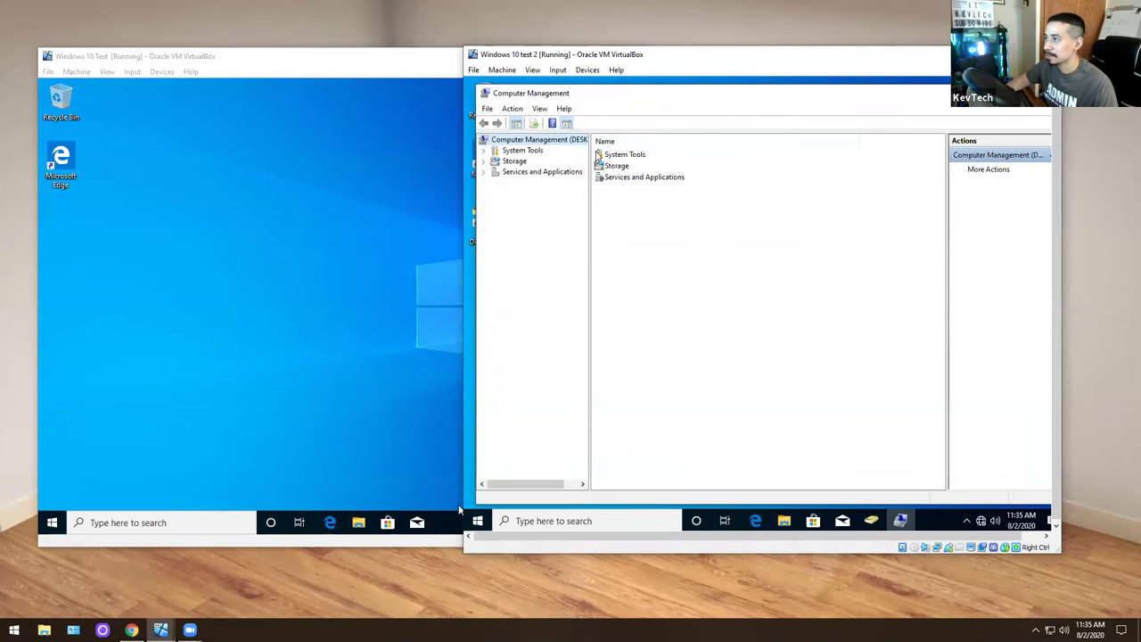
Widen the console tree and open the Services list under Services and Applications for DESKTOP1.
{"action": "left_click_drag", "start_coordinate": [588, 154], "coordinate": [676, 156]}
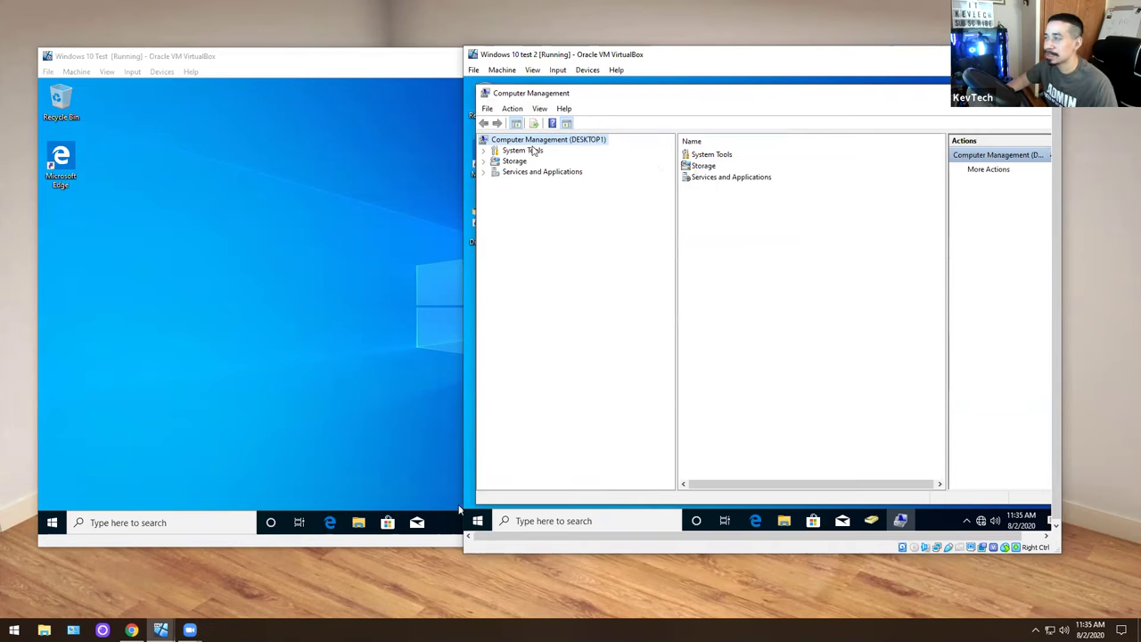
{"action": "left_click", "coordinate": [483, 171]}
{"action": "left_click", "coordinate": [517, 183]}
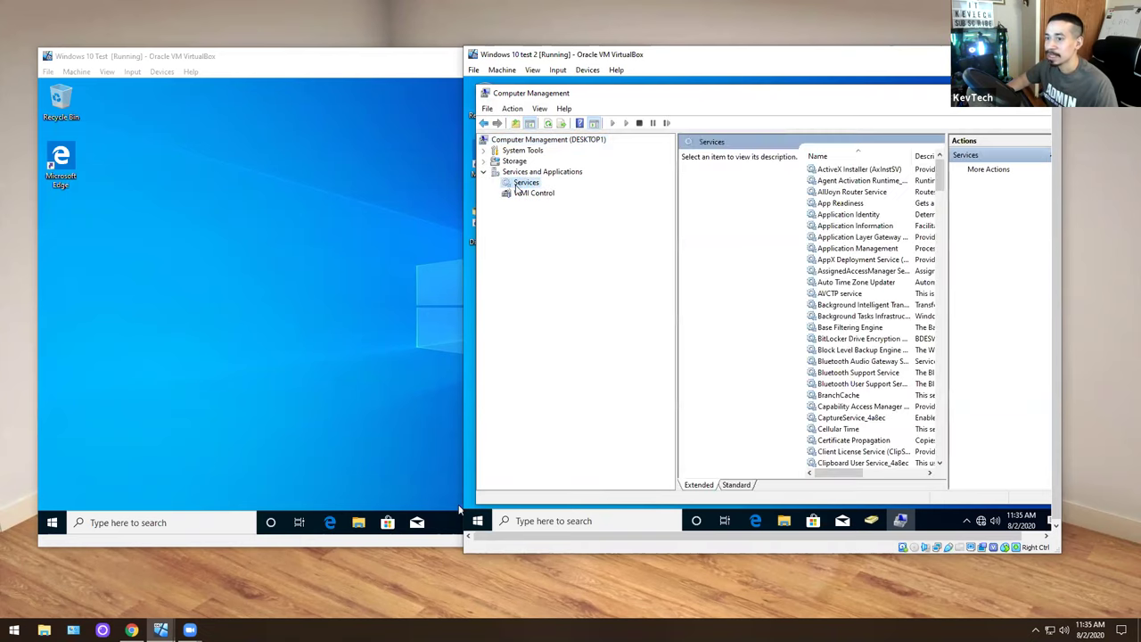
Find the Windows Search service on DESKTOP1, stop it and start it again from its properties, and close them.
{"action": "scroll", "coordinate": [852, 291], "scroll_direction": "down", "scroll_amount": 20}
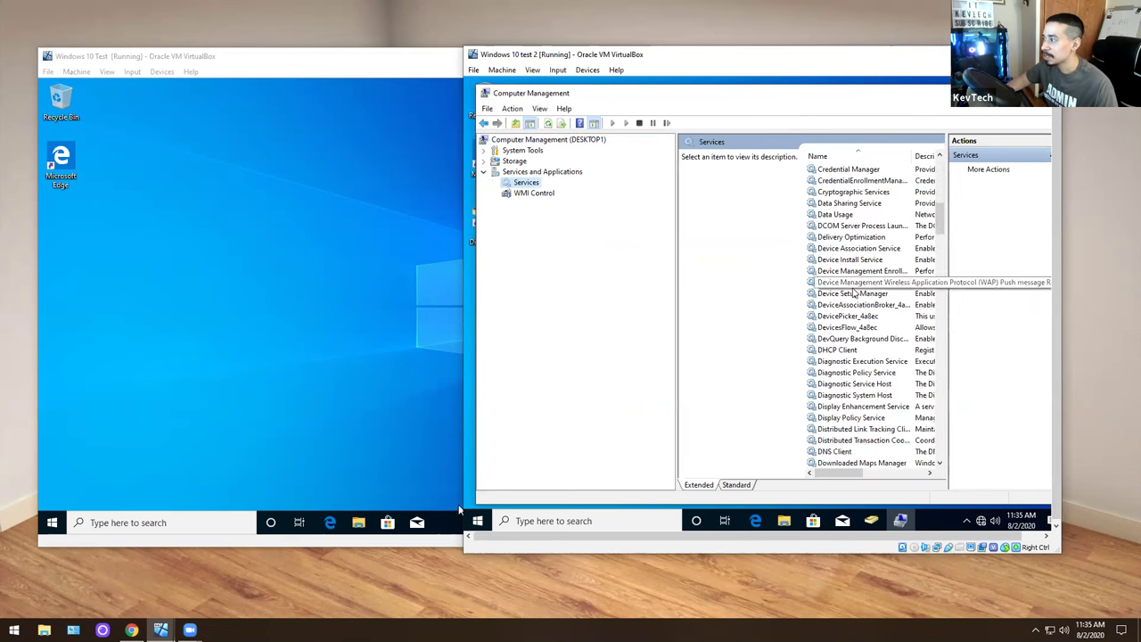
{"action": "scroll", "coordinate": [856, 294], "scroll_direction": "down", "scroll_amount": 10}
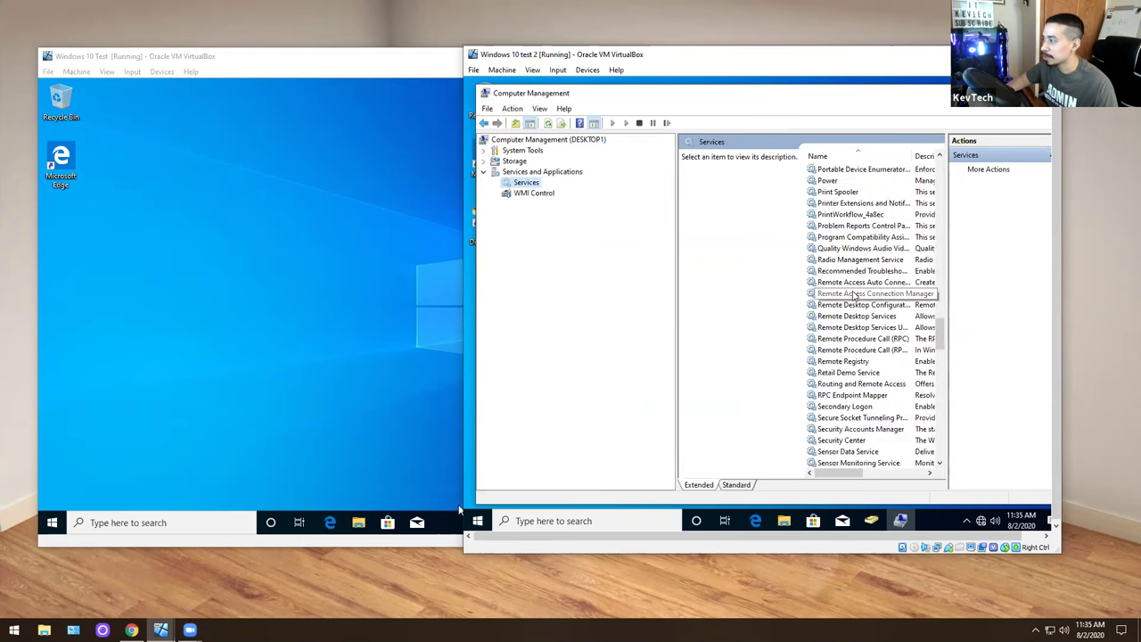
{"action": "scroll", "coordinate": [869, 292], "scroll_direction": "up", "scroll_amount": 6}
{"action": "scroll", "coordinate": [878, 312], "scroll_direction": "down", "scroll_amount": 7}
{"action": "scroll", "coordinate": [878, 316], "scroll_direction": "down", "scroll_amount": 15}
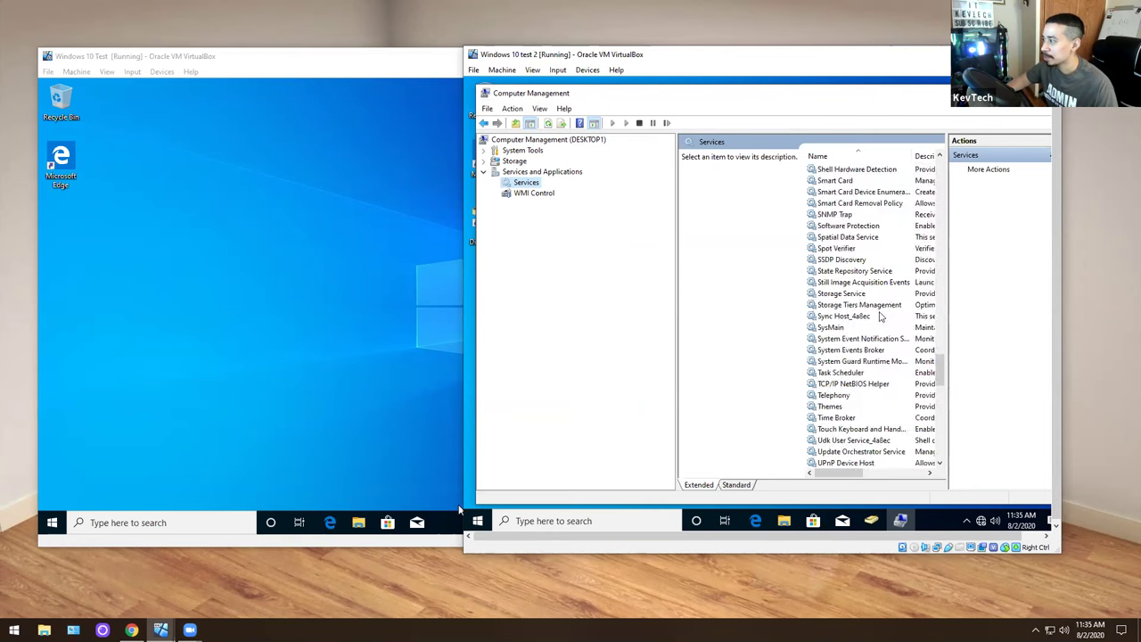
{"action": "scroll", "coordinate": [878, 355], "scroll_direction": "down", "scroll_amount": 9}
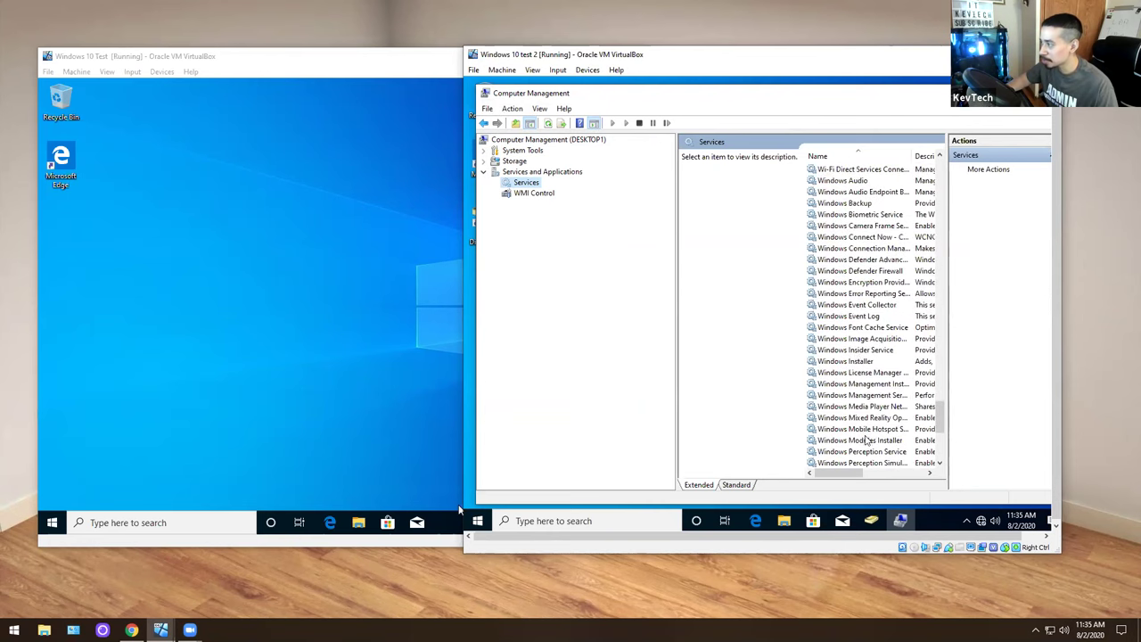
{"action": "double_click", "coordinate": [858, 317]}
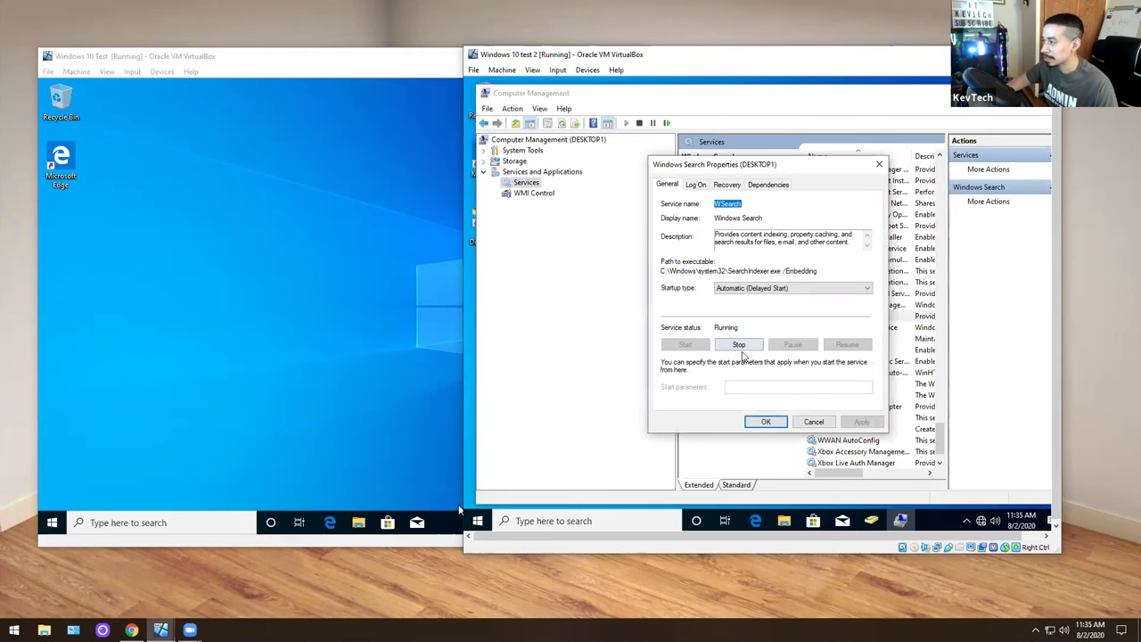
{"action": "left_click", "coordinate": [739, 347]}
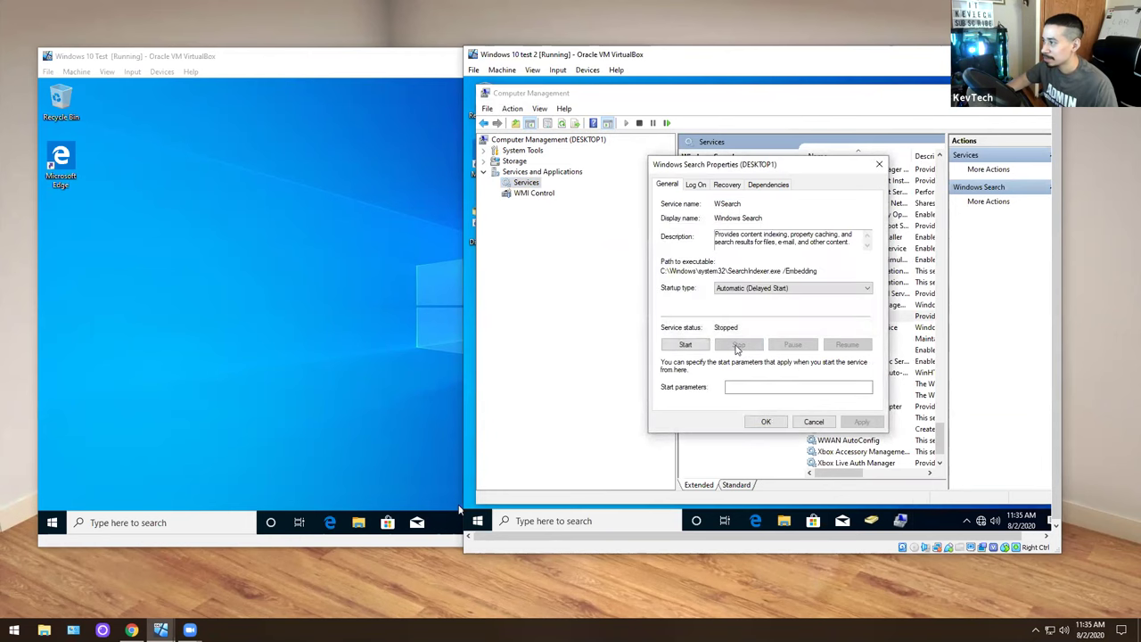
{"action": "left_click", "coordinate": [703, 344]}
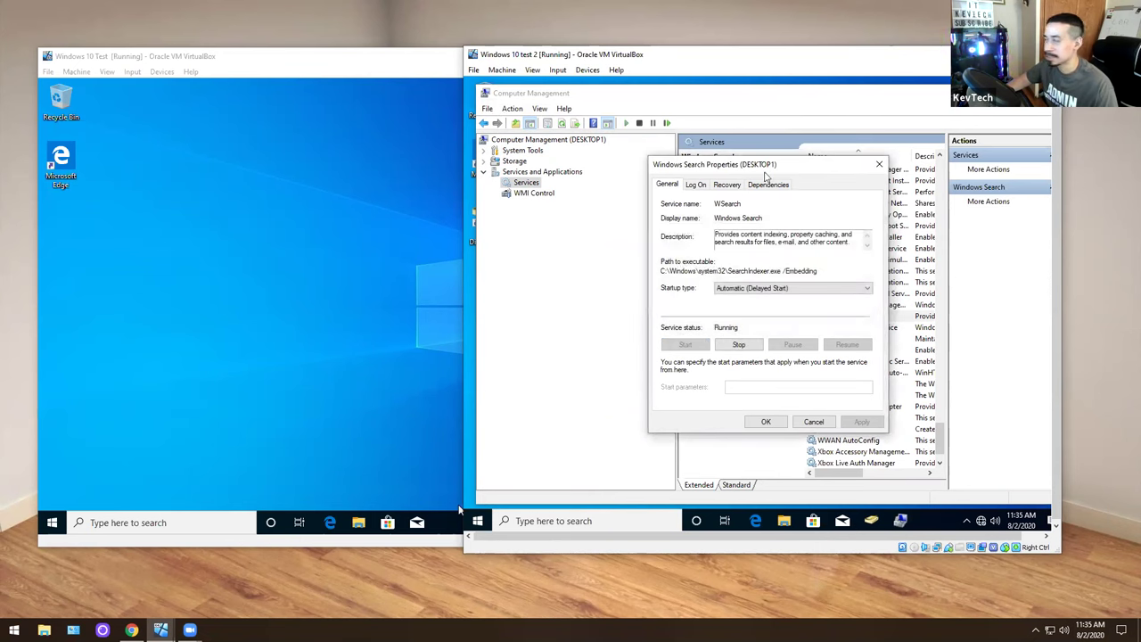
{"action": "left_click", "coordinate": [814, 422]}
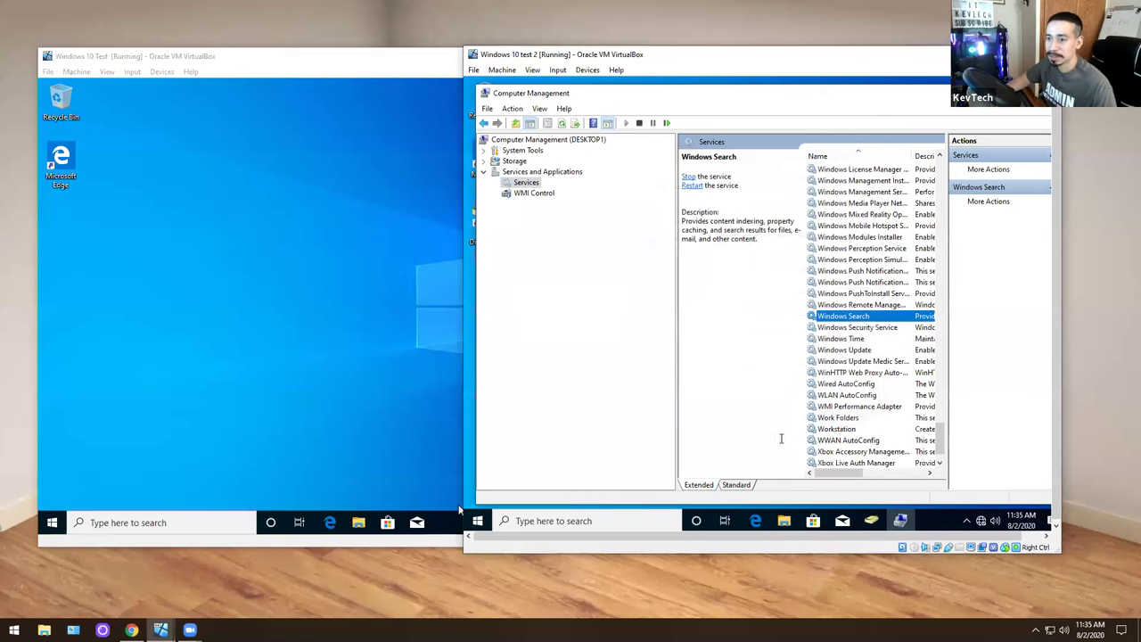
Find the Print Spooler service on DESKTOP1, stop it and start it again from its properties, and close them.
{"action": "scroll", "coordinate": [878, 346], "scroll_direction": "down", "scroll_amount": 1}
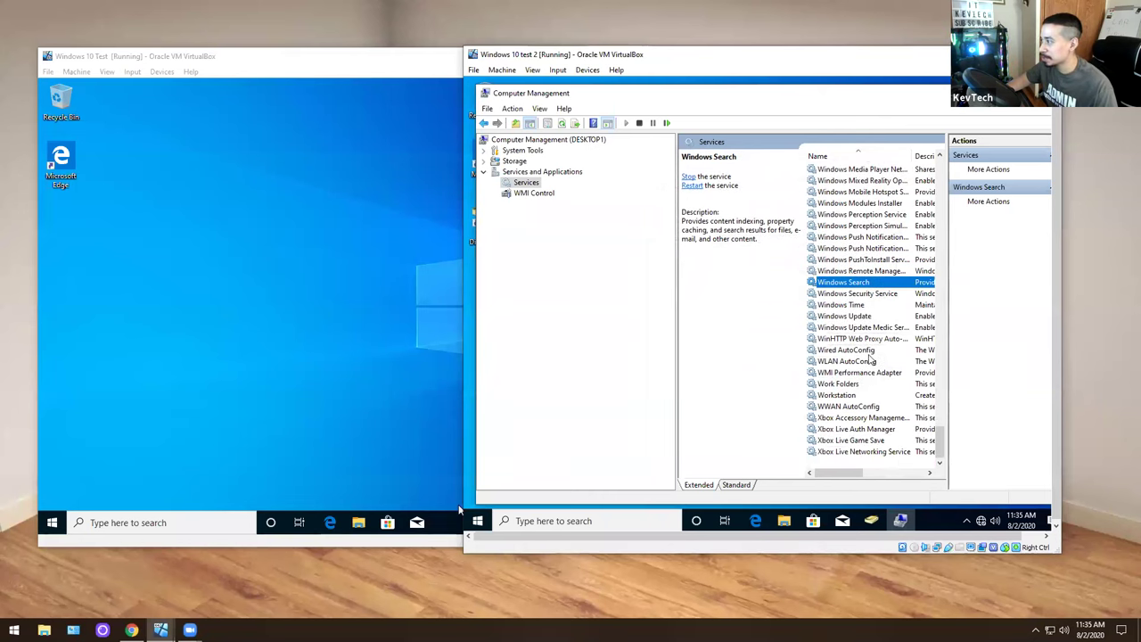
{"action": "scroll", "coordinate": [872, 359], "scroll_direction": "up", "scroll_amount": 6}
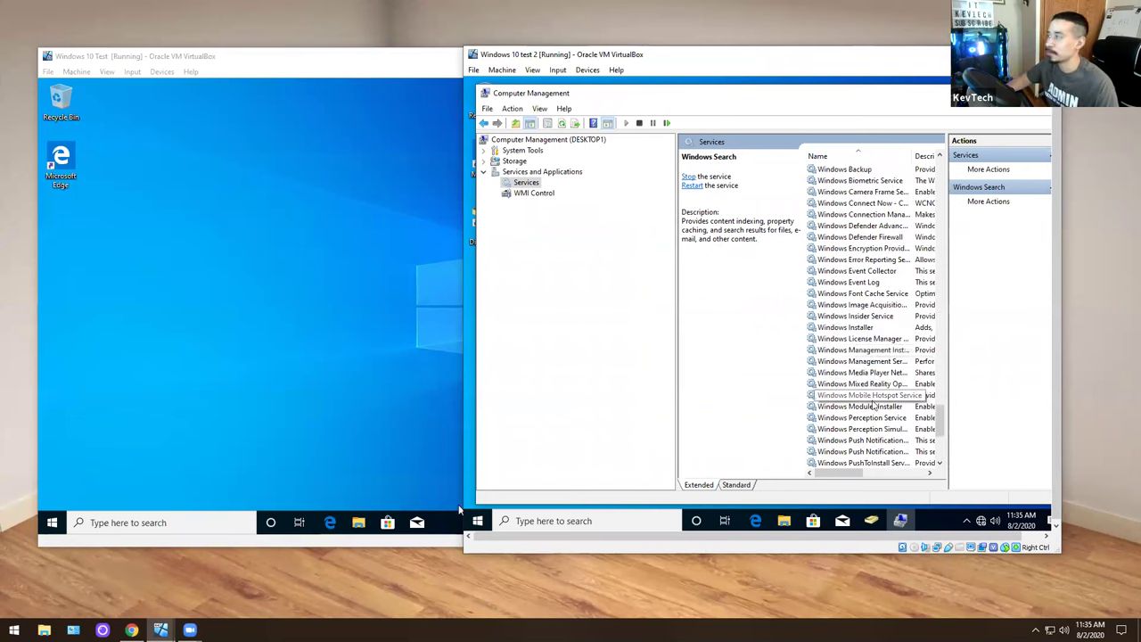
{"action": "scroll", "coordinate": [862, 388], "scroll_direction": "up", "scroll_amount": 4}
{"action": "scroll", "coordinate": [862, 388], "scroll_direction": "up", "scroll_amount": 4}
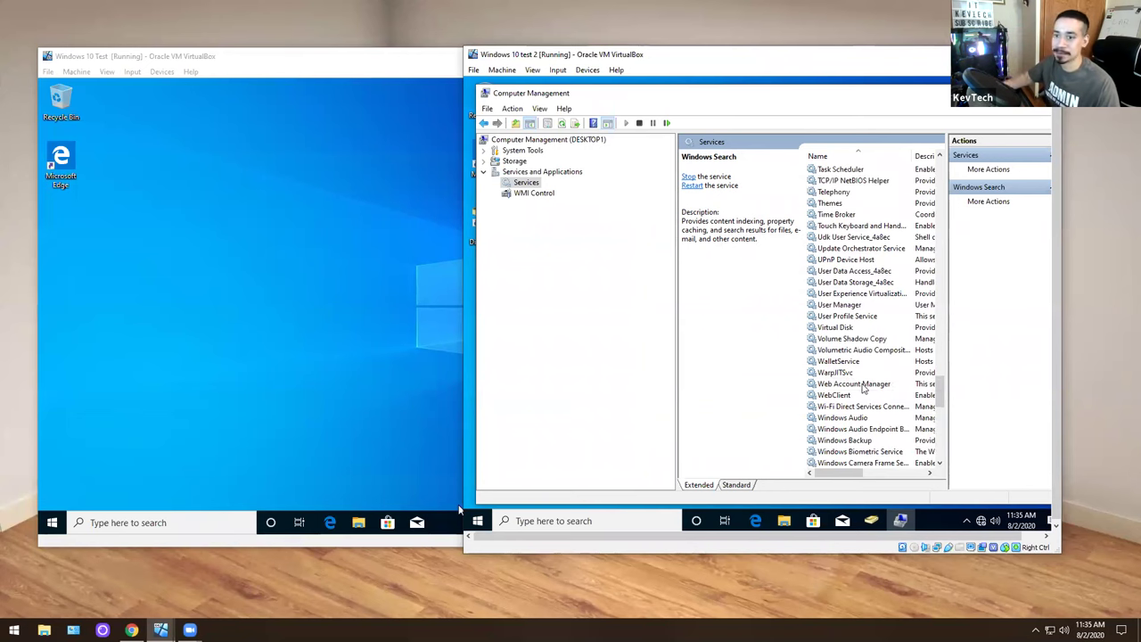
{"action": "scroll", "coordinate": [863, 388], "scroll_direction": "up", "scroll_amount": 10}
{"action": "scroll", "coordinate": [865, 373], "scroll_direction": "up", "scroll_amount": 13}
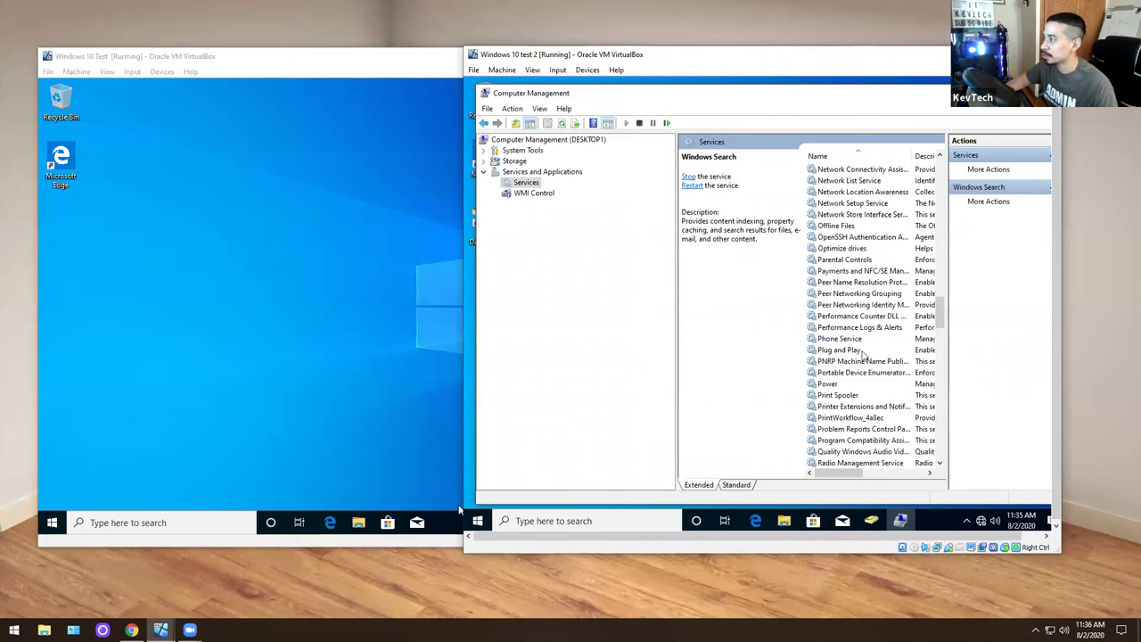
{"action": "double_click", "coordinate": [838, 395]}
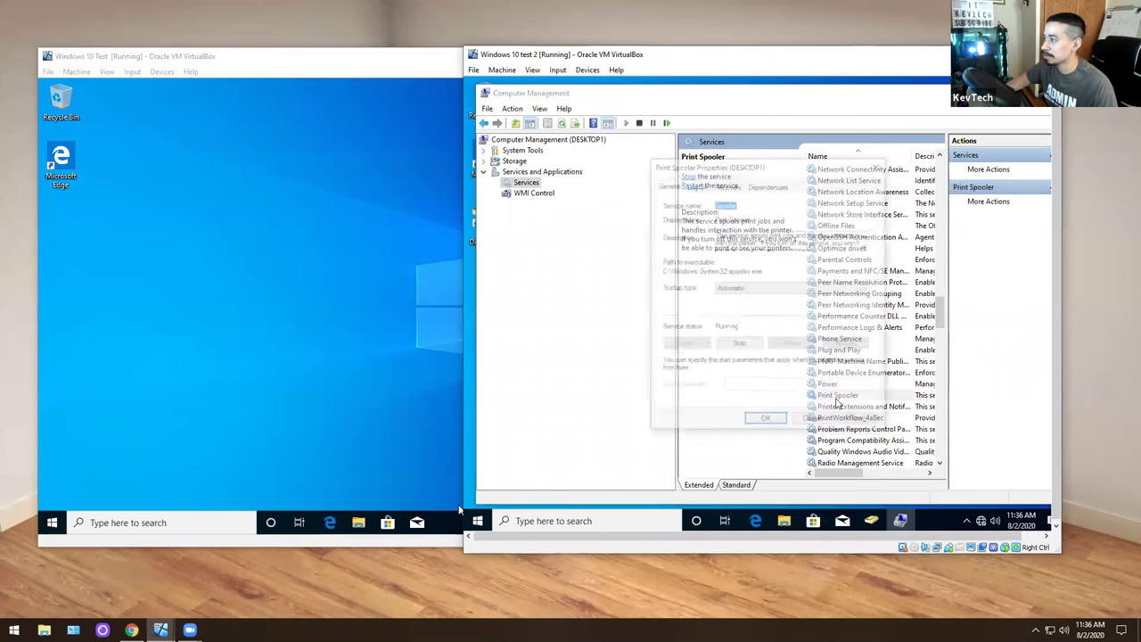
{"action": "left_click", "coordinate": [739, 345]}
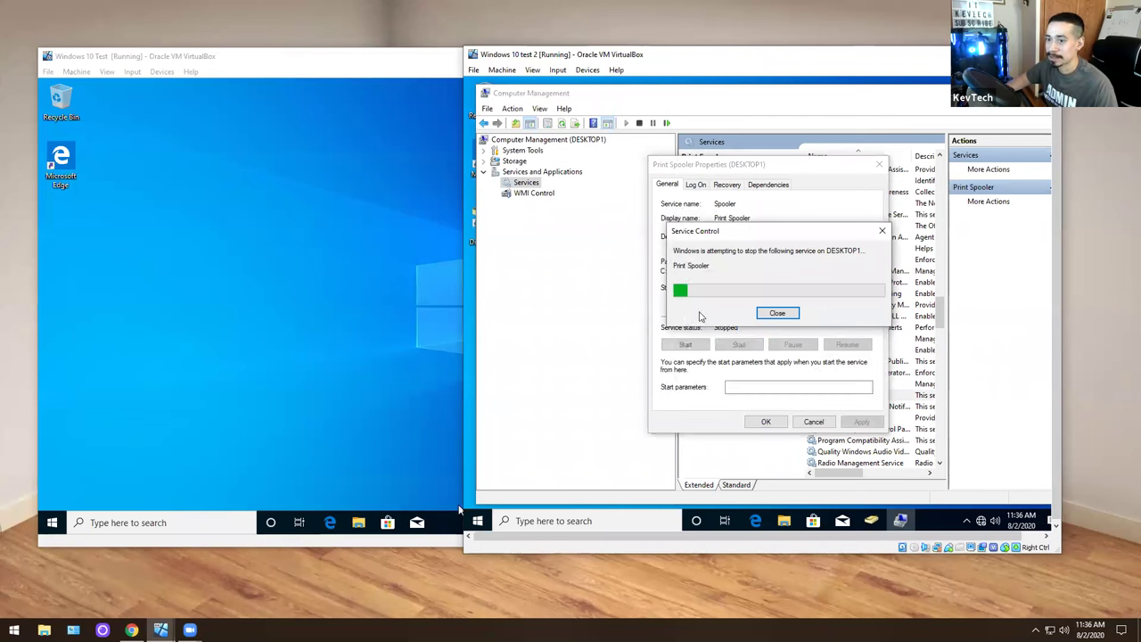
{"action": "left_click", "coordinate": [685, 344]}
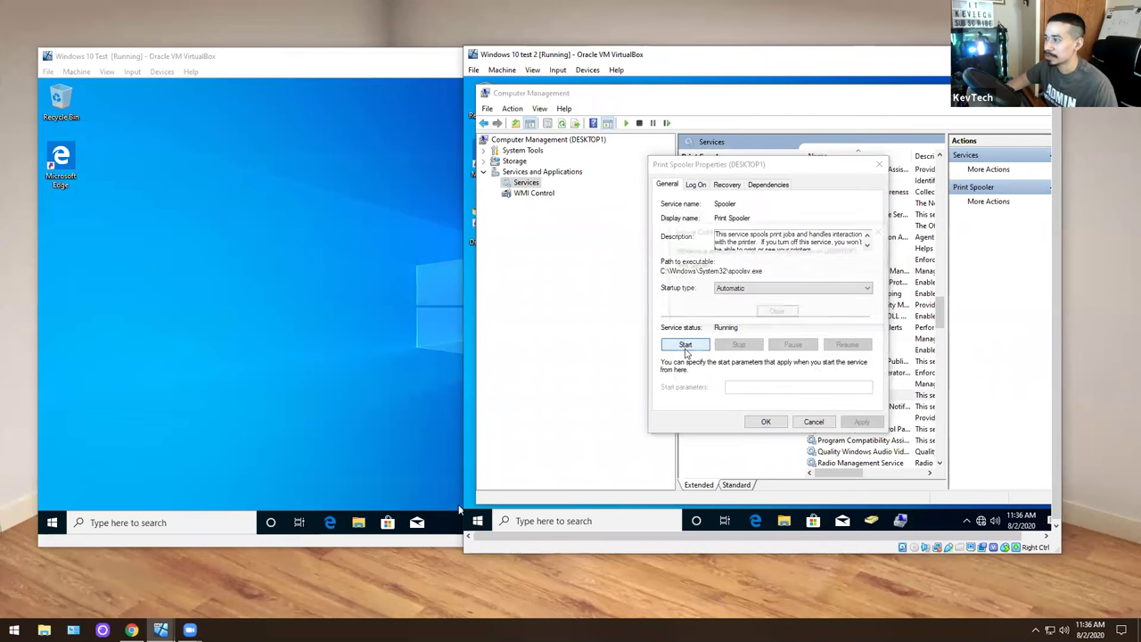
{"action": "left_click", "coordinate": [763, 421]}
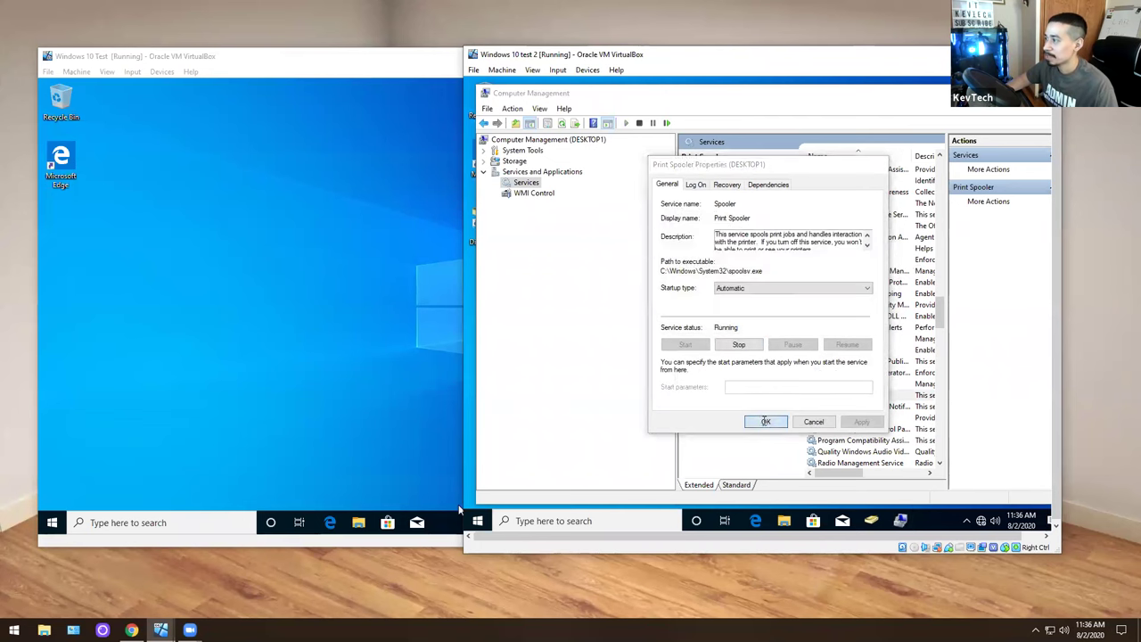
Expand the Storage and System Tools branches in DESKTOP1's console tree.
{"action": "left_click", "coordinate": [484, 161]}
{"action": "left_click", "coordinate": [495, 162]}
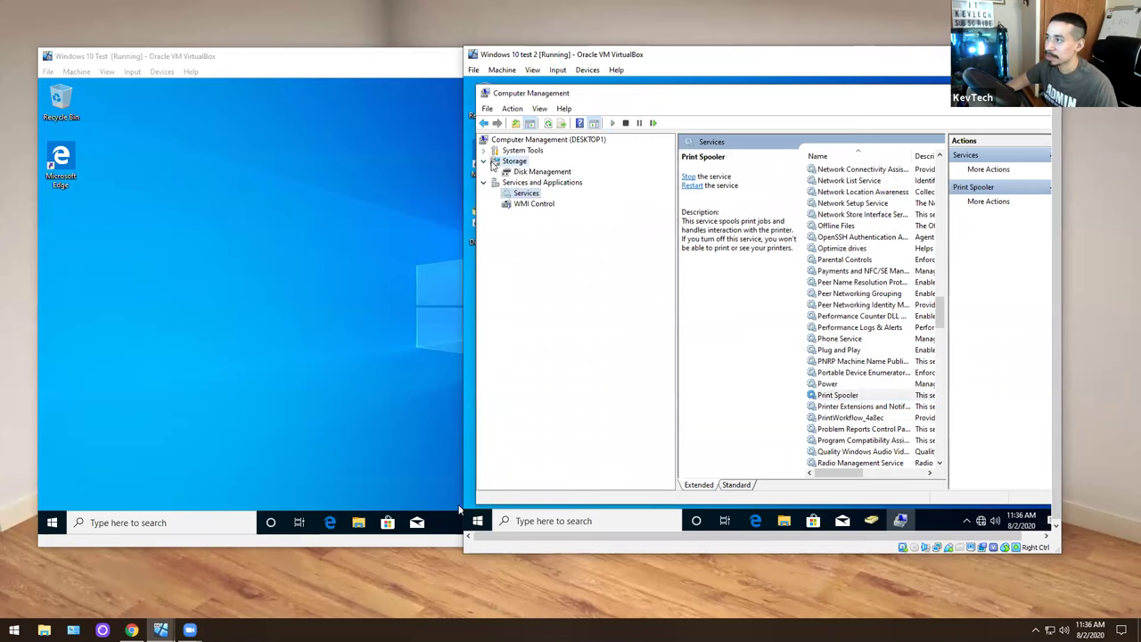
{"action": "left_click", "coordinate": [483, 151]}
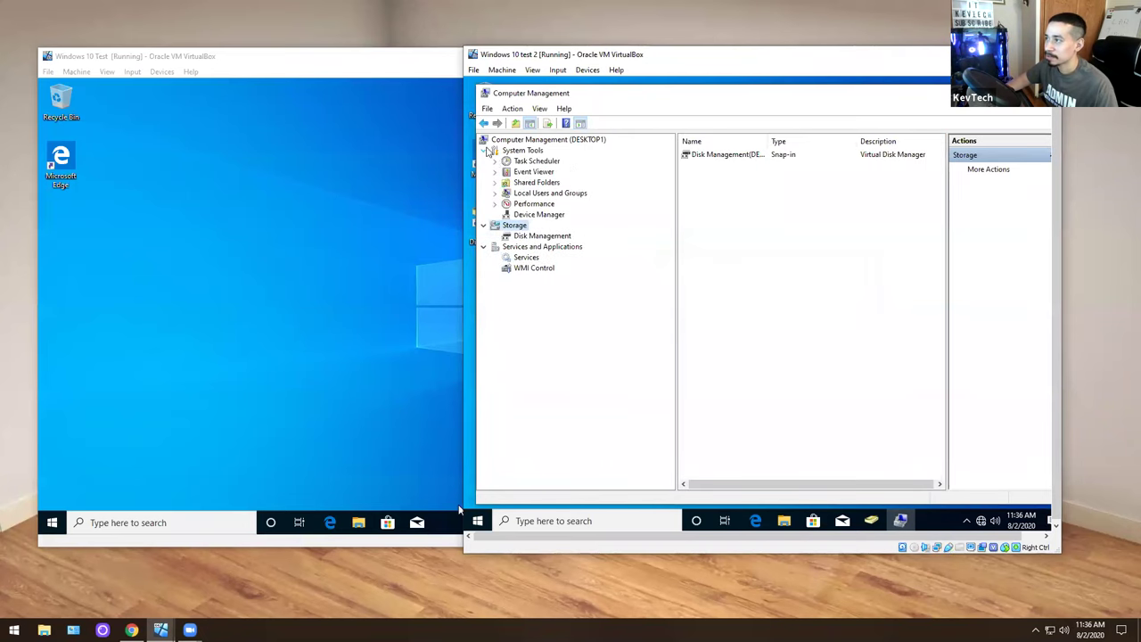
Open the Groups folder under Local Users and Groups, view the Administrators group's members and its Add option, and close the properties.
{"action": "double_click", "coordinate": [535, 194]}
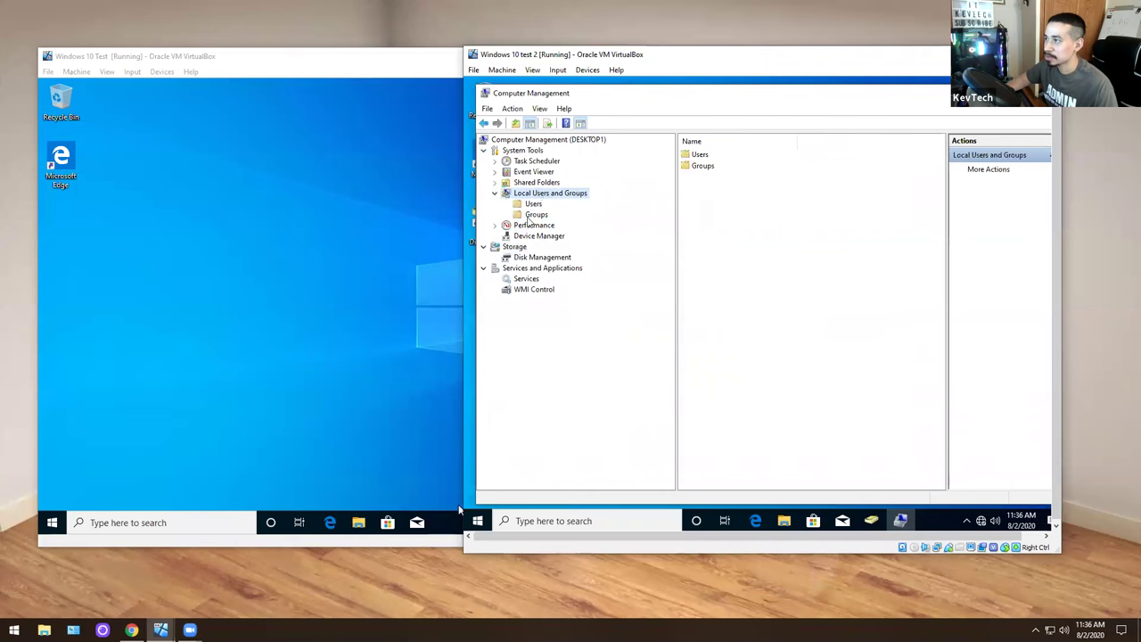
{"action": "left_click", "coordinate": [532, 216]}
{"action": "double_click", "coordinate": [713, 176]}
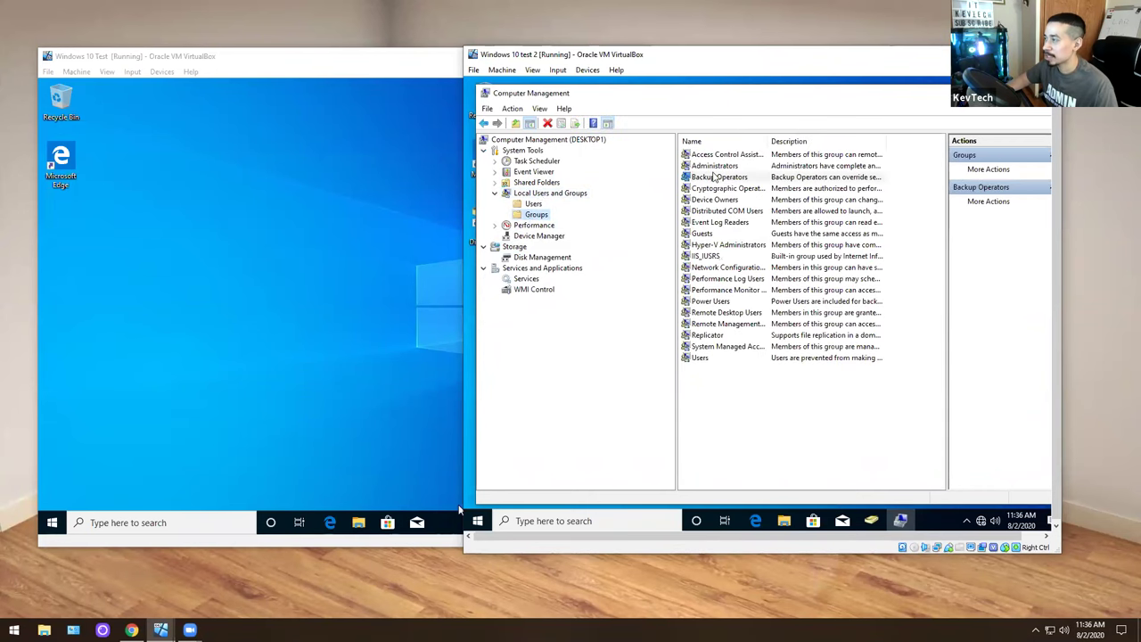
{"action": "left_click", "coordinate": [873, 164]}
{"action": "left_click", "coordinate": [745, 168]}
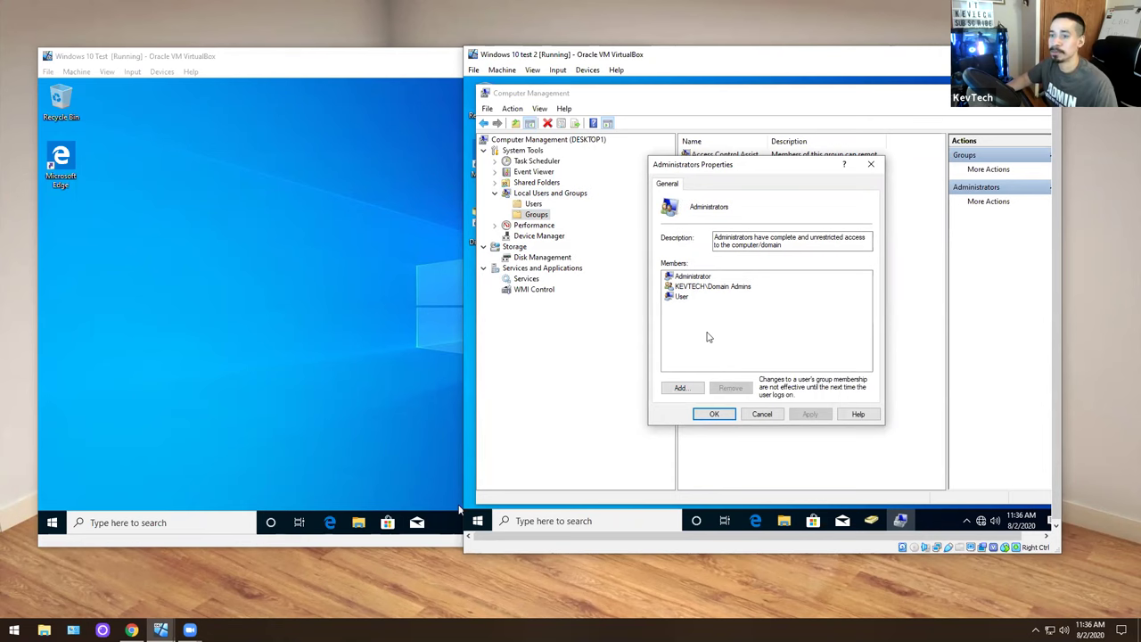
{"action": "left_click", "coordinate": [681, 387]}
{"action": "left_click", "coordinate": [909, 183]}
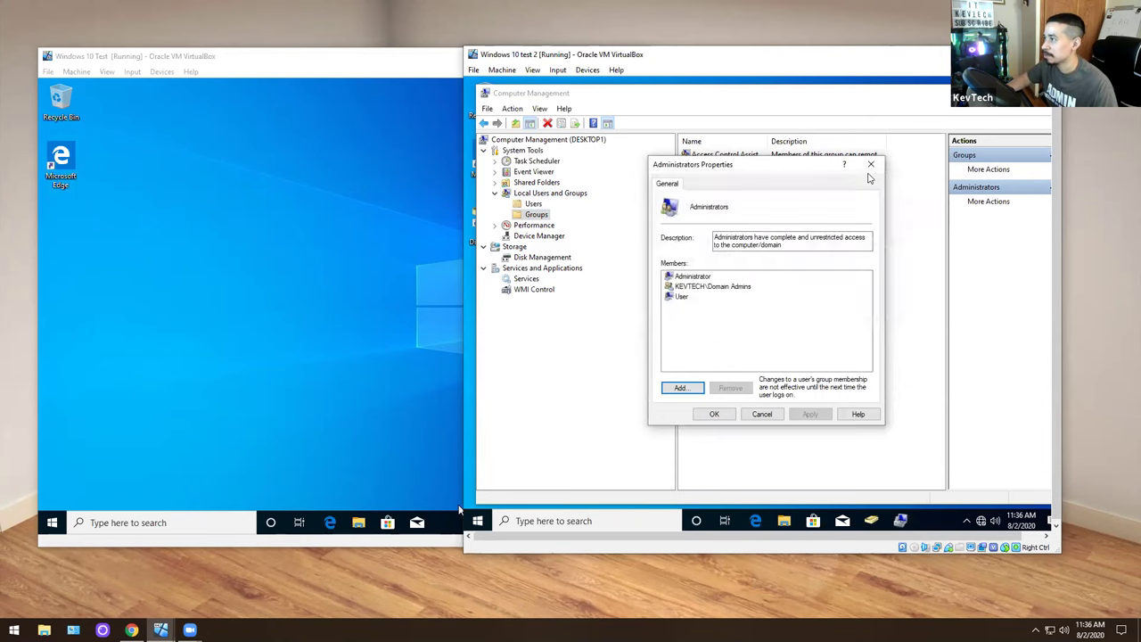
{"action": "left_click", "coordinate": [871, 165]}
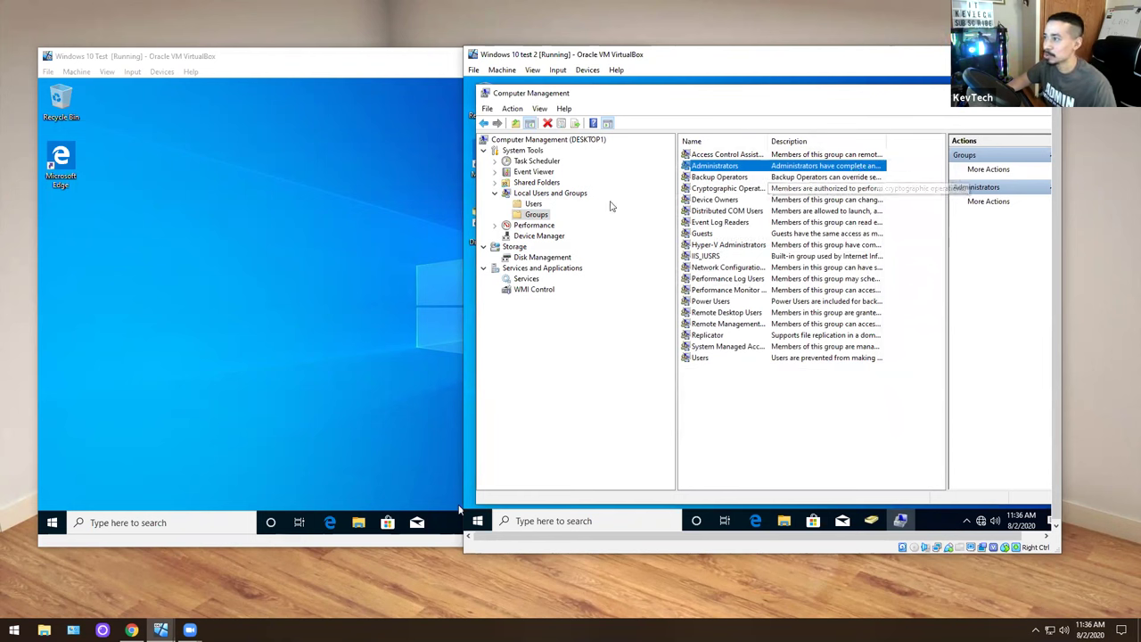
Try to open Device Manager for DESKTOP1, dismiss the message, and return to Local Users and Groups.
{"action": "left_click", "coordinate": [535, 235]}
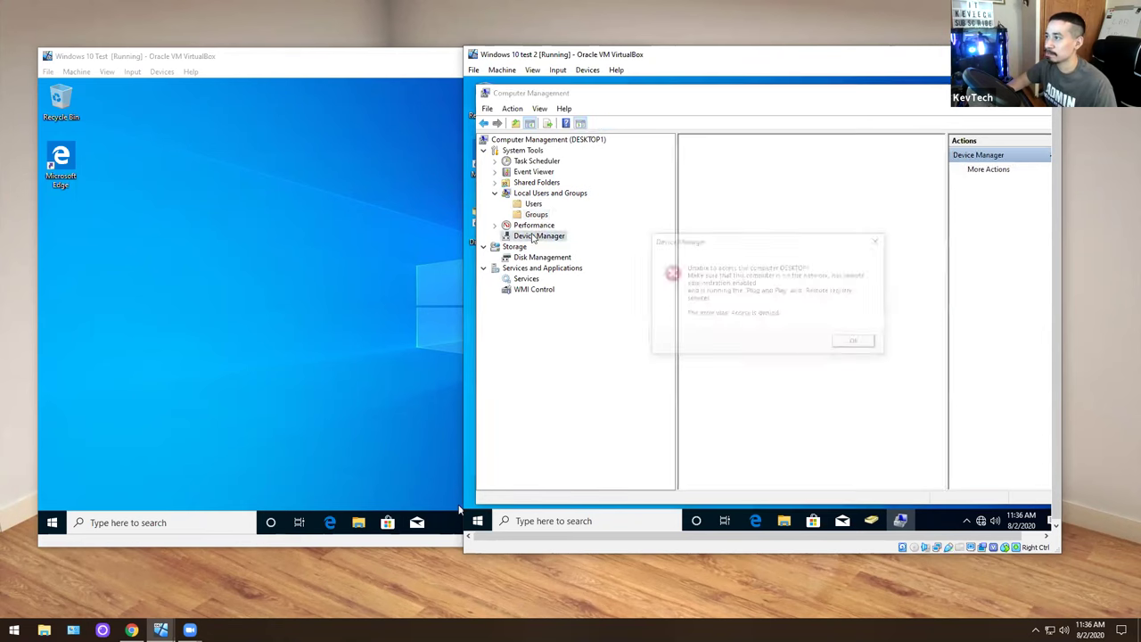
{"action": "left_click", "coordinate": [858, 343]}
{"action": "left_click", "coordinate": [545, 196]}
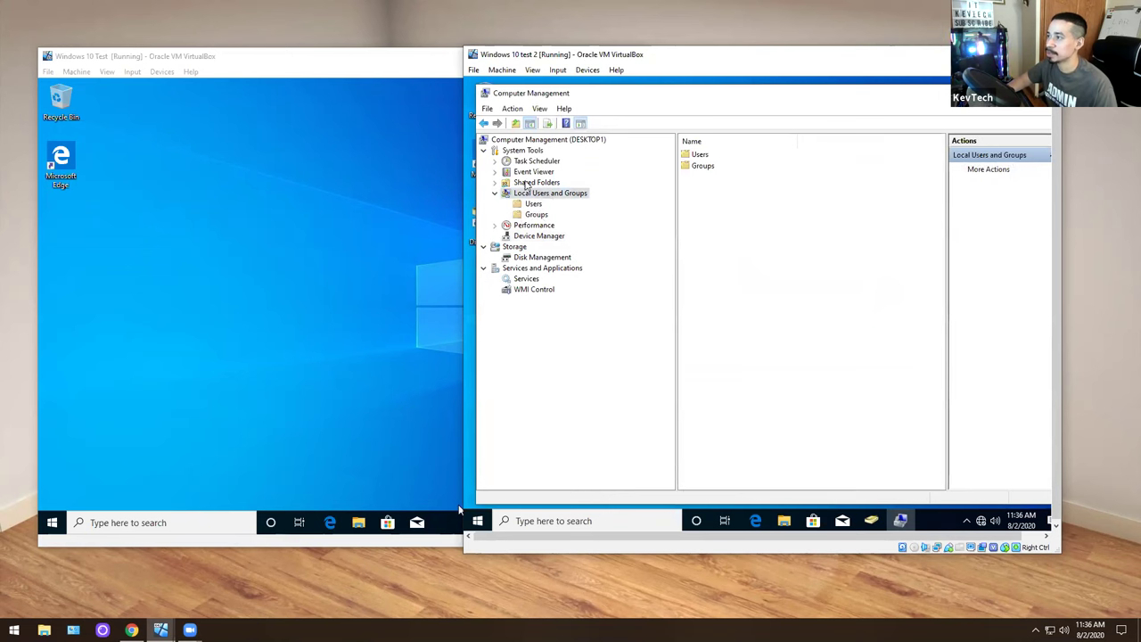
Expand Event Viewer and its Windows Logs branch for DESKTOP1 and open the Application log.
{"action": "left_click", "coordinate": [528, 173]}
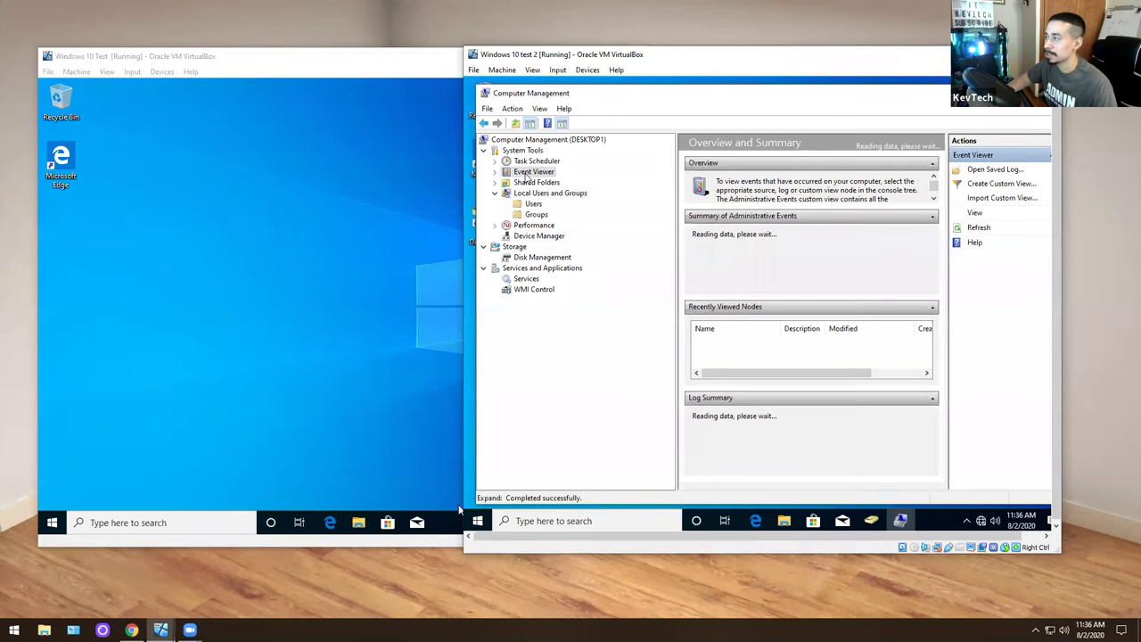
{"action": "left_click", "coordinate": [496, 171]}
{"action": "left_click", "coordinate": [535, 182]}
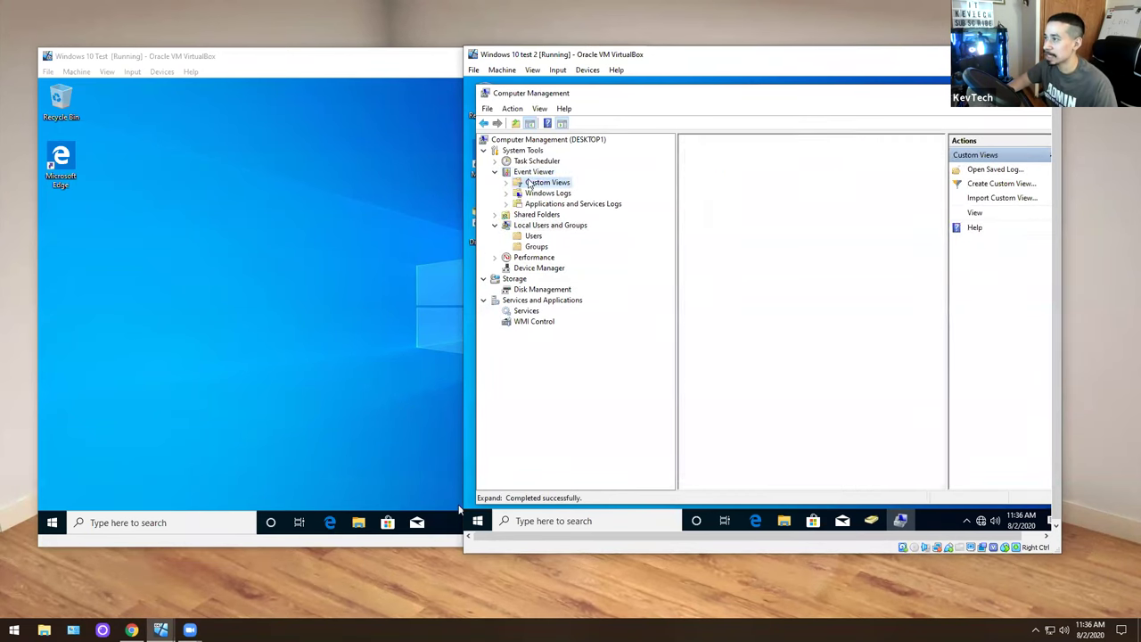
{"action": "left_click", "coordinate": [529, 193]}
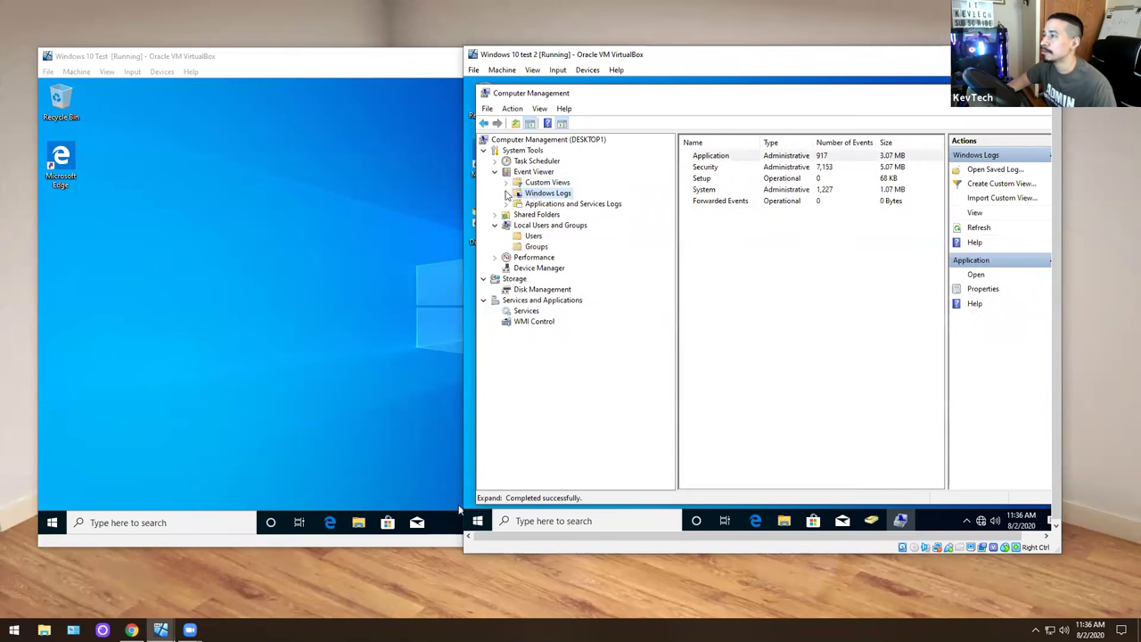
{"action": "left_click", "coordinate": [508, 193]}
{"action": "left_click", "coordinate": [535, 204]}
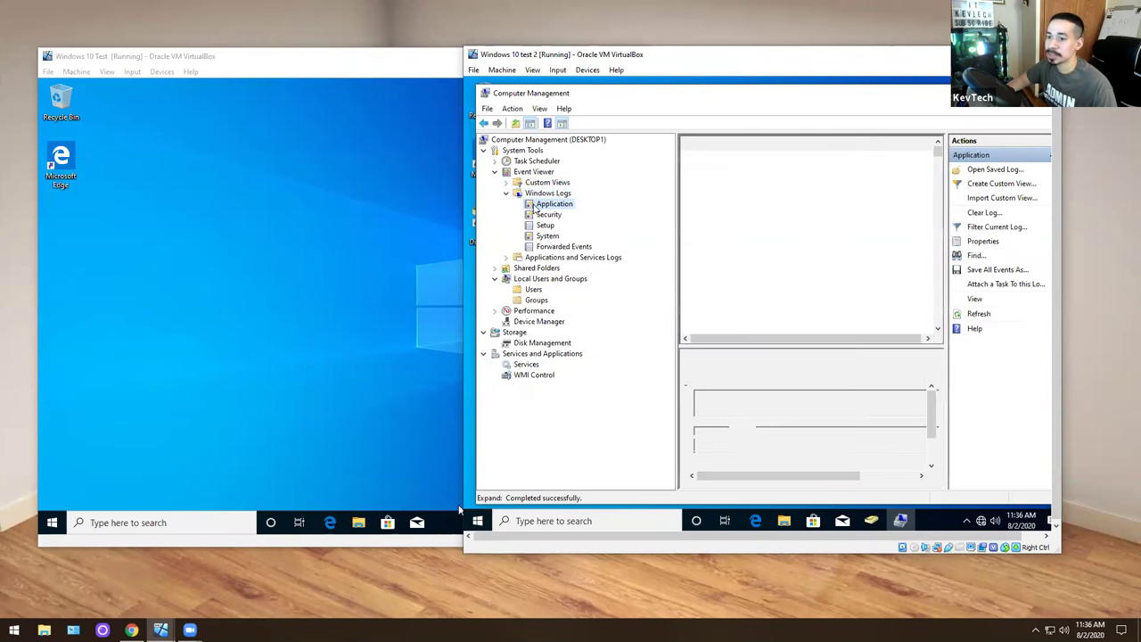
View DESKTOP1's Security and Setup logs, return to the Application log, and close Computer Management.
{"action": "left_click", "coordinate": [542, 215]}
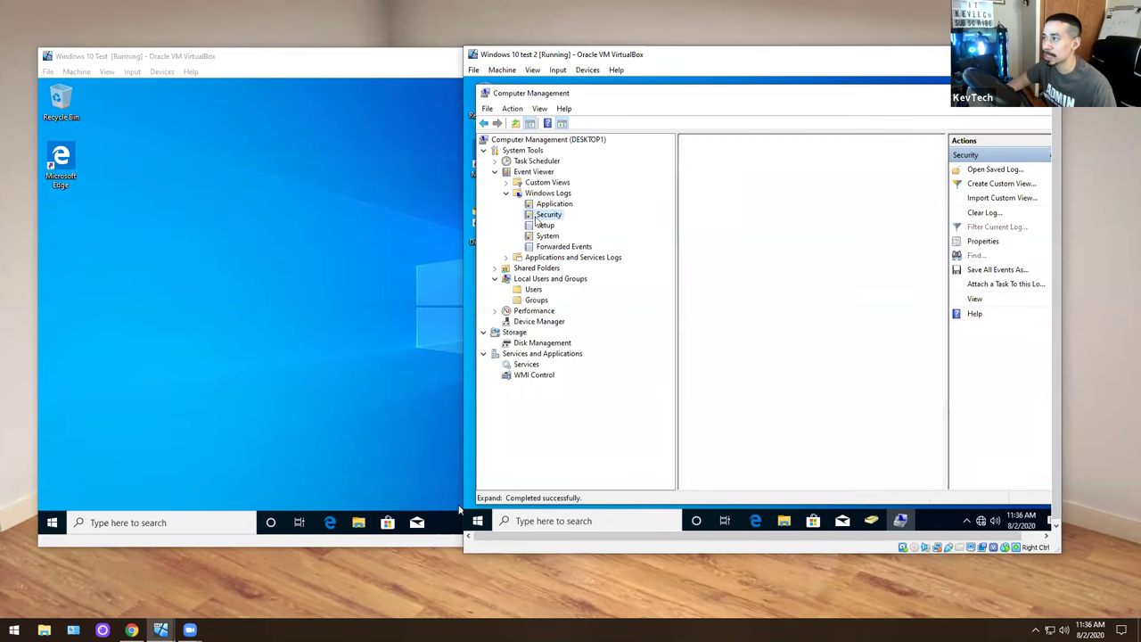
{"action": "left_click", "coordinate": [541, 225]}
{"action": "left_click", "coordinate": [543, 227]}
{"action": "left_click", "coordinate": [550, 205]}
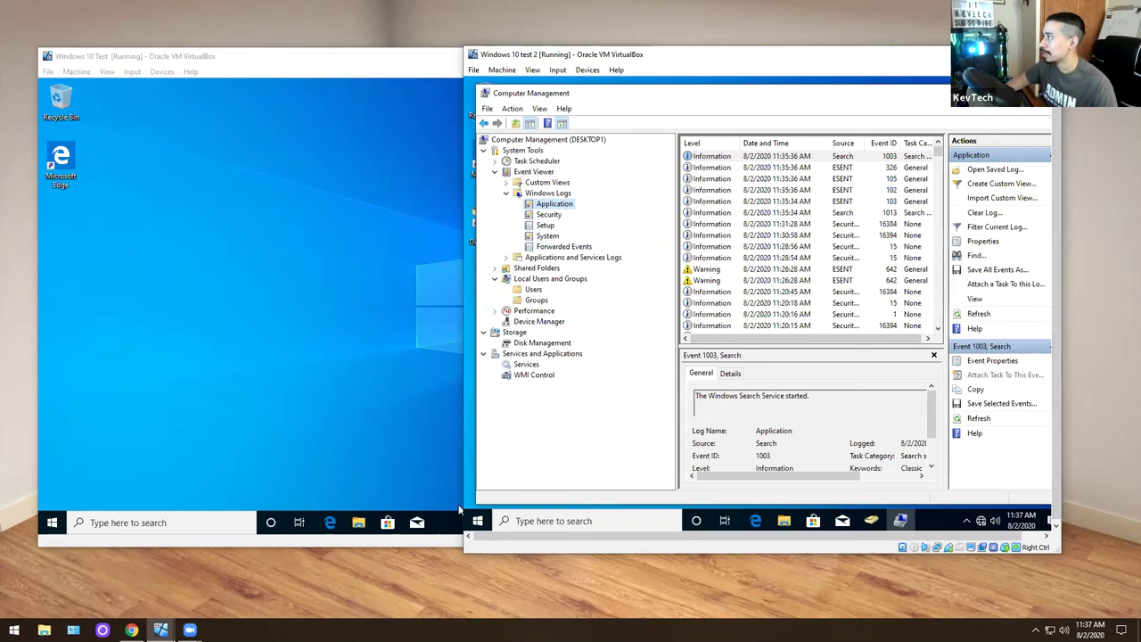
{"action": "key", "text": "alt+F4"}
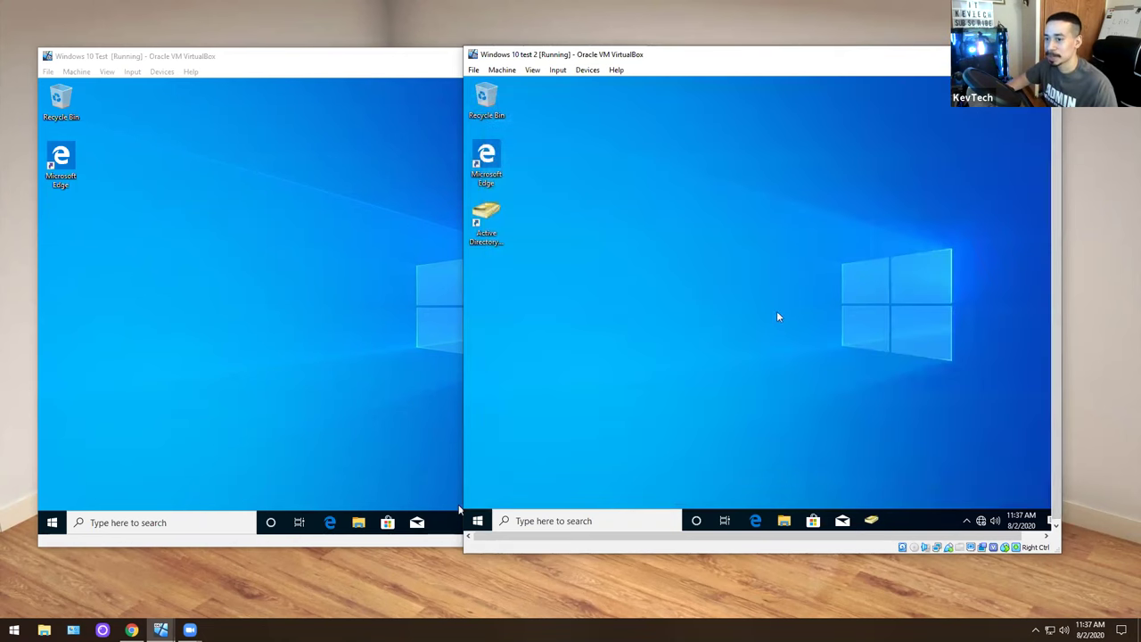
Switch to File Explorer and open the remote administrative share \\desktop1\c$.
{"action": "left_click", "coordinate": [784, 521]}
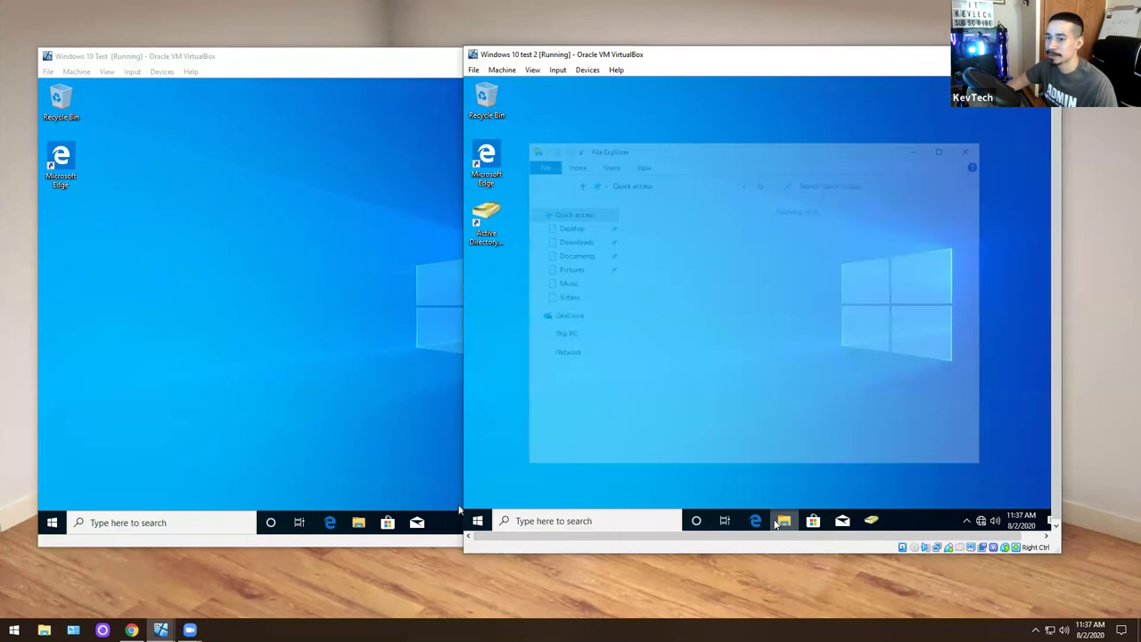
{"action": "left_click", "coordinate": [655, 182]}
{"action": "left_click", "coordinate": [680, 182]}
{"action": "left_click", "coordinate": [680, 182]}
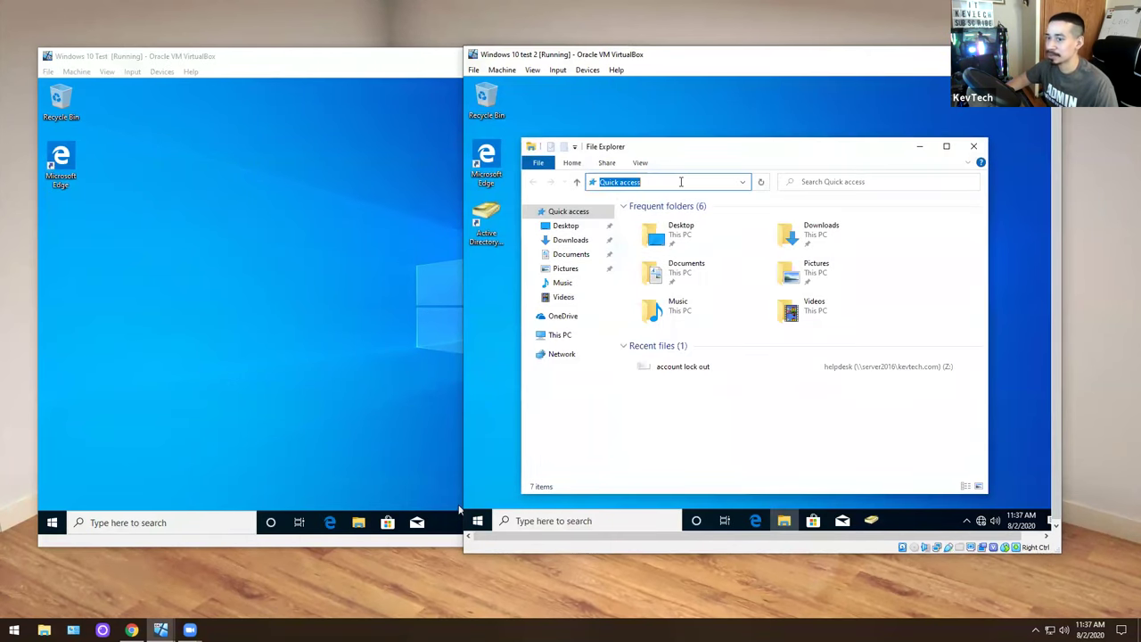
{"action": "type", "text": "desktop1\\c$"}
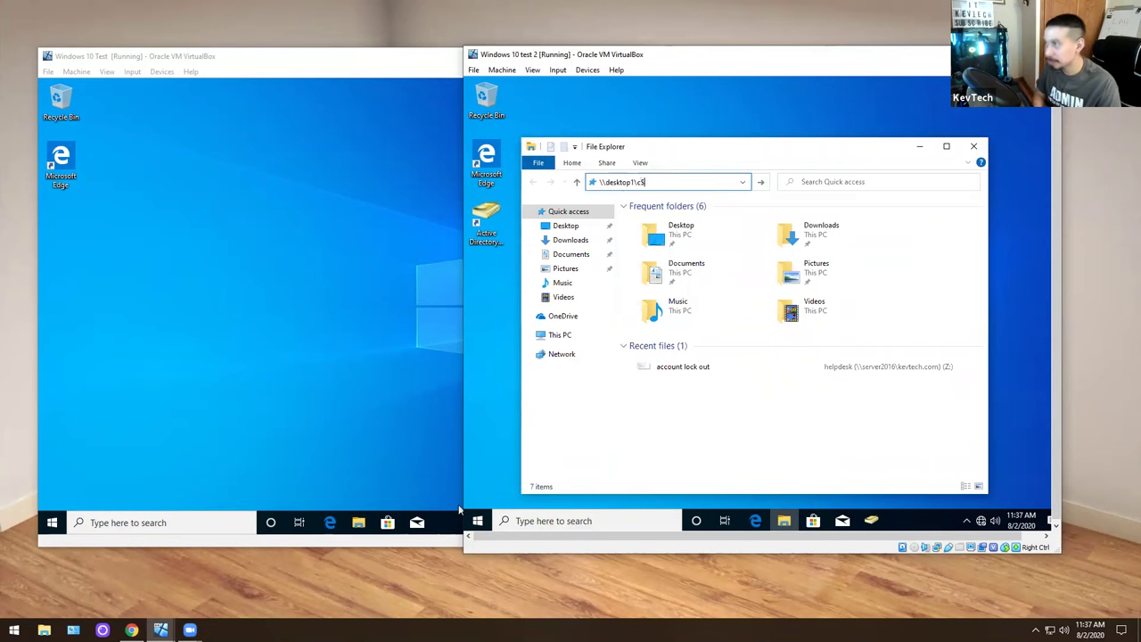
{"action": "key", "text": "Return"}
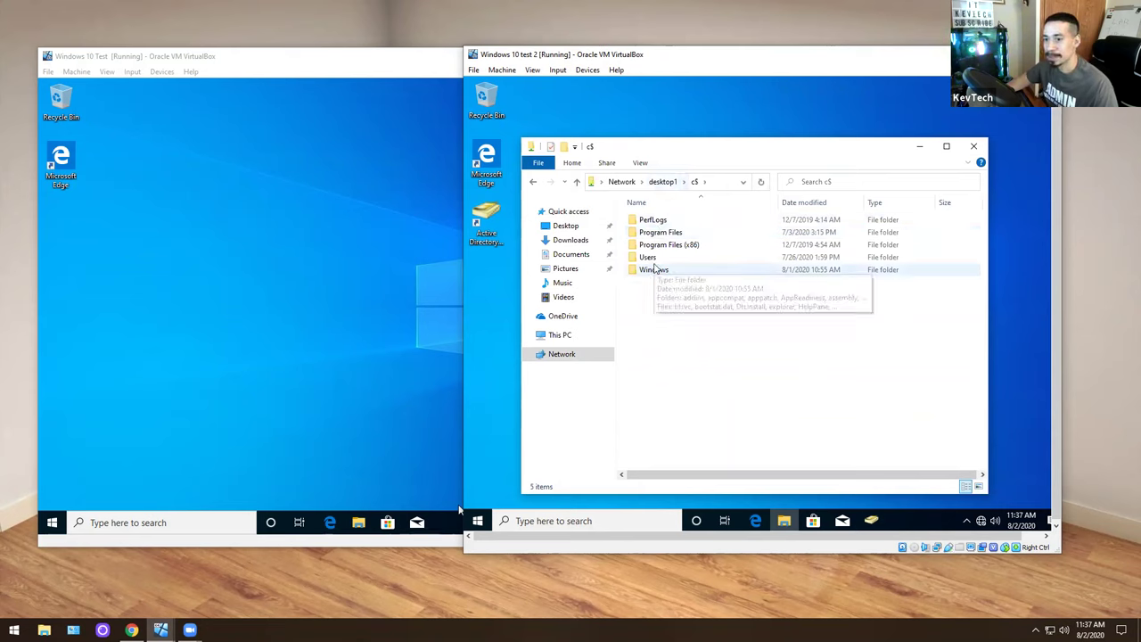
Open the domain user's profile folder under Users on the share and go to its appdata subfolder by path.
{"action": "double_click", "coordinate": [649, 256]}
{"action": "left_click", "coordinate": [653, 251]}
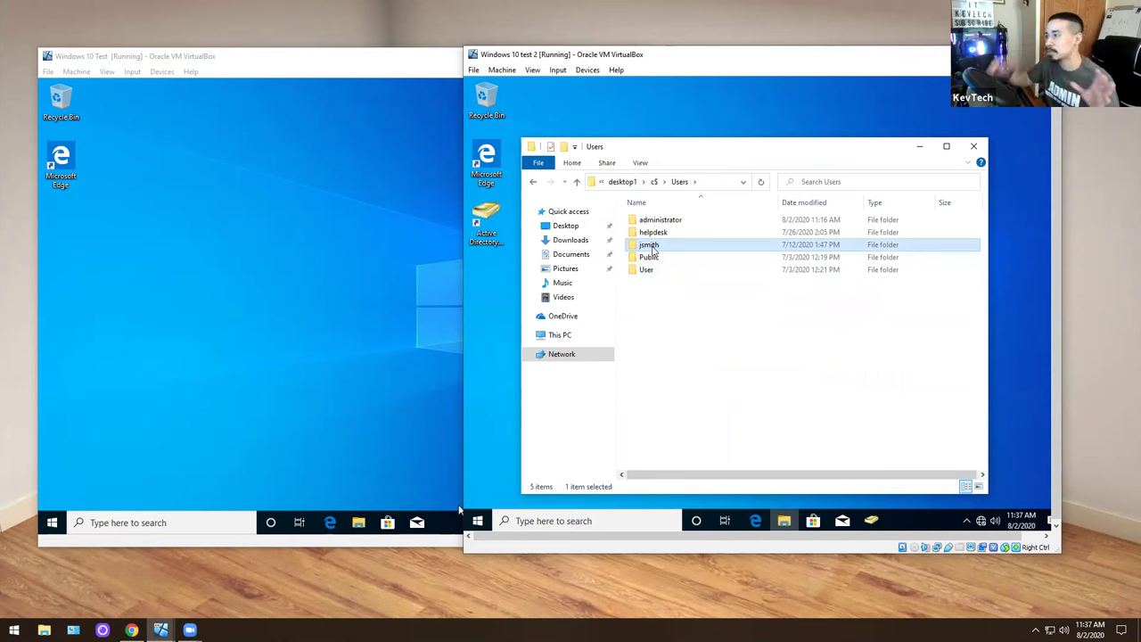
{"action": "double_click", "coordinate": [653, 250]}
{"action": "left_click", "coordinate": [710, 181]}
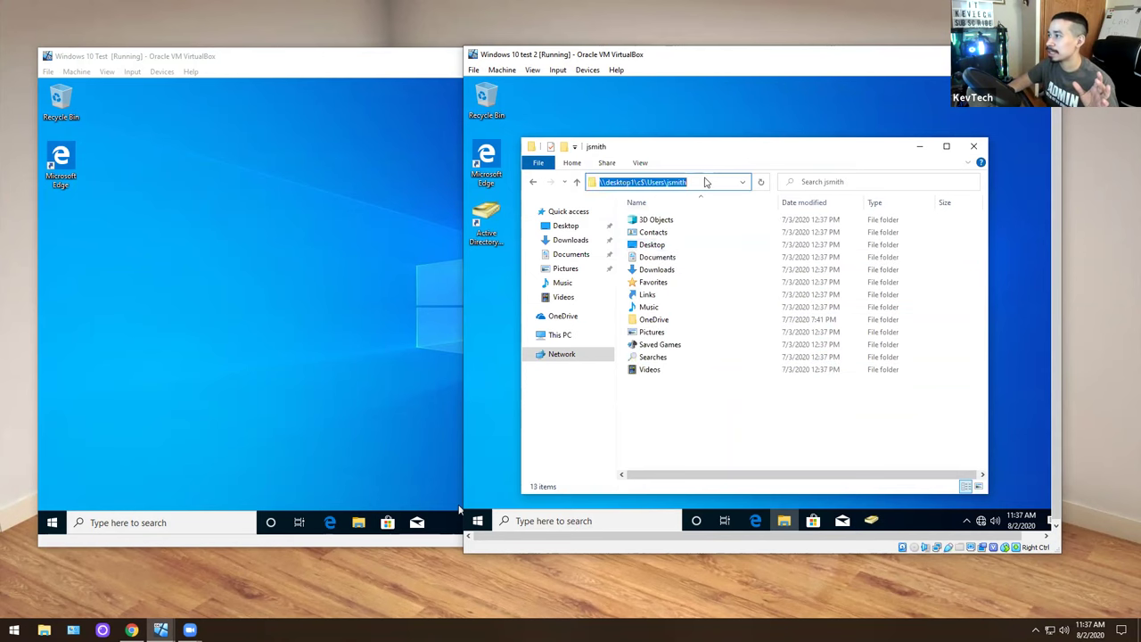
{"action": "left_click", "coordinate": [712, 181]}
{"action": "type", "text": "\\appdat"}
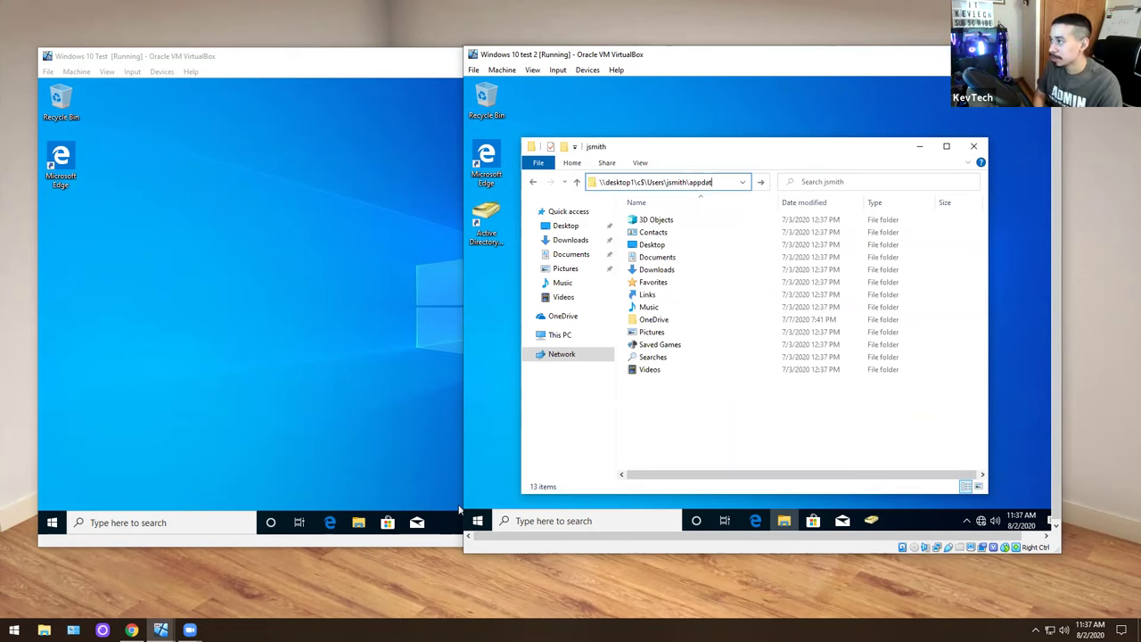
{"action": "type", "text": "a"}
{"action": "key", "text": "Return"}
Open the Local folder inside AppData and view the contents of its Temp folder.
{"action": "double_click", "coordinate": [649, 220]}
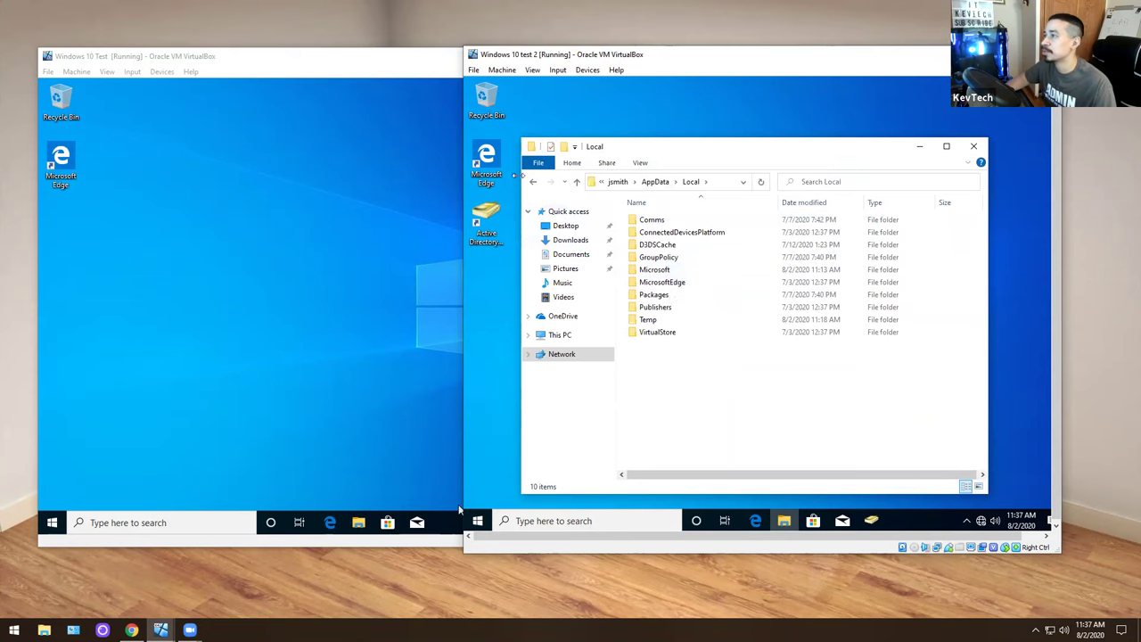
{"action": "left_click", "coordinate": [531, 184]}
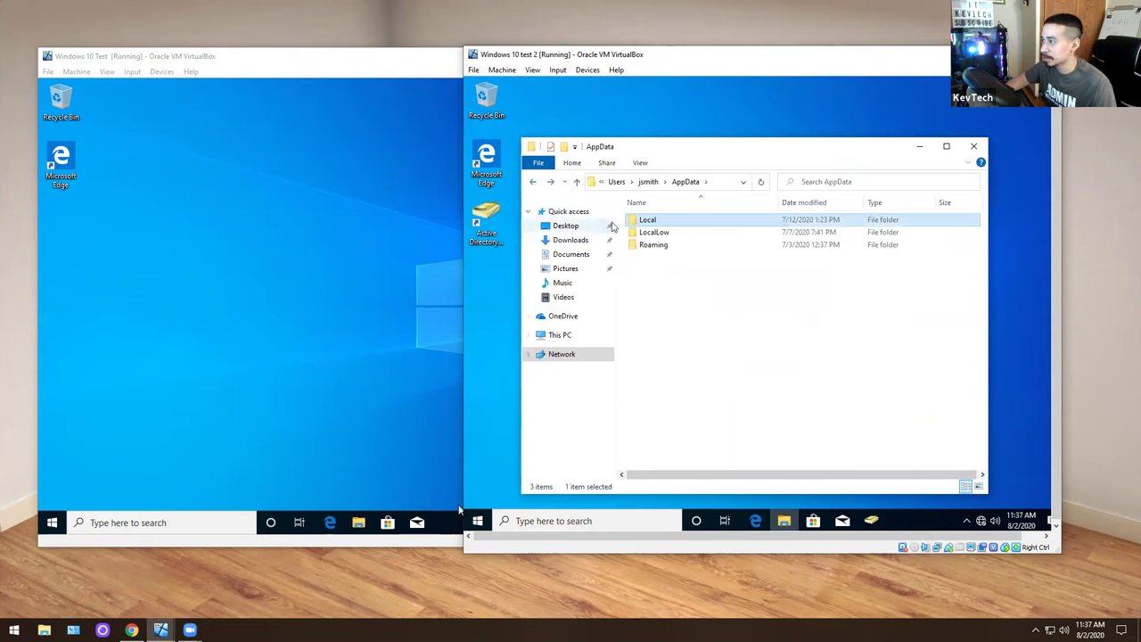
{"action": "double_click", "coordinate": [643, 220]}
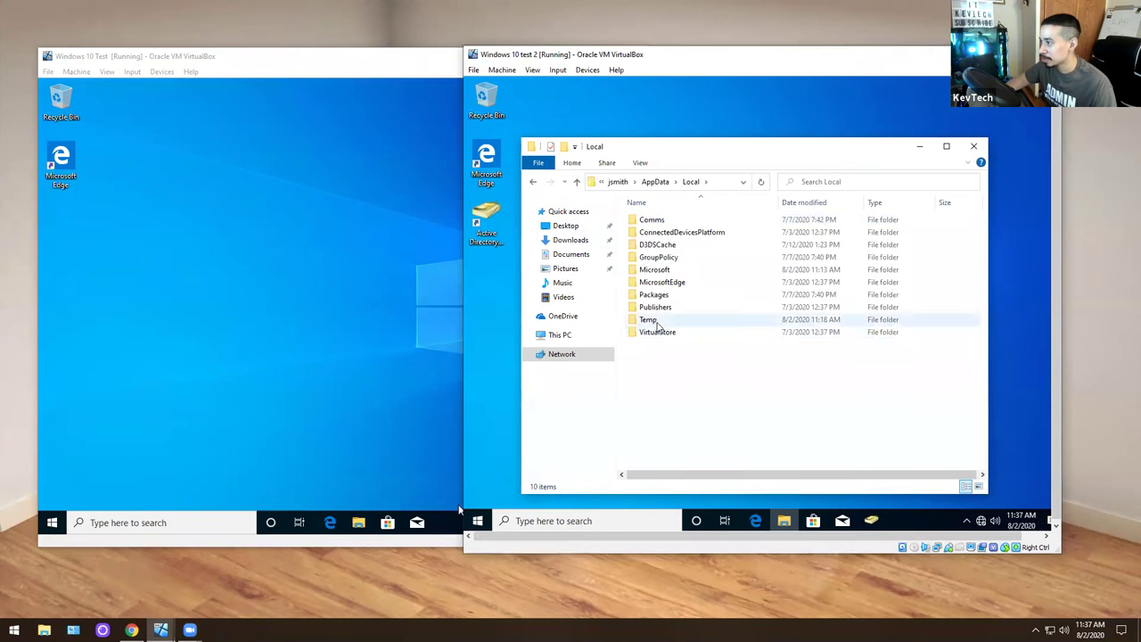
{"action": "double_click", "coordinate": [656, 319]}
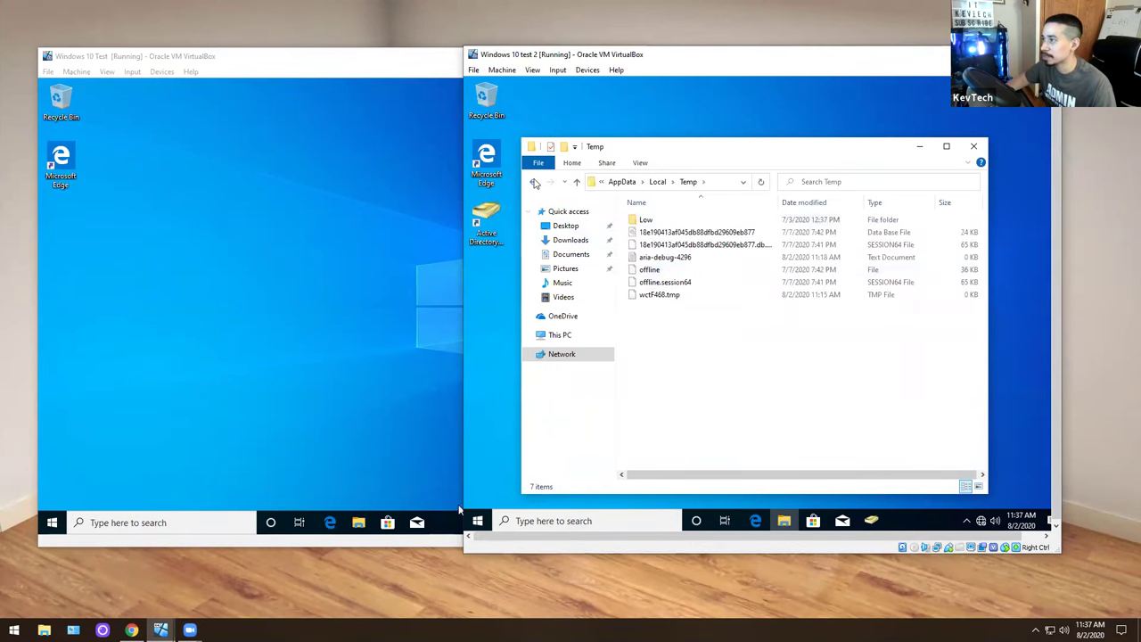
Go back to the Users folder on the share, select its network path, and close File Explorer.
{"action": "left_click", "coordinate": [534, 182]}
{"action": "left_click", "coordinate": [534, 182]}
{"action": "left_click", "coordinate": [534, 182]}
{"action": "left_click", "coordinate": [534, 182]}
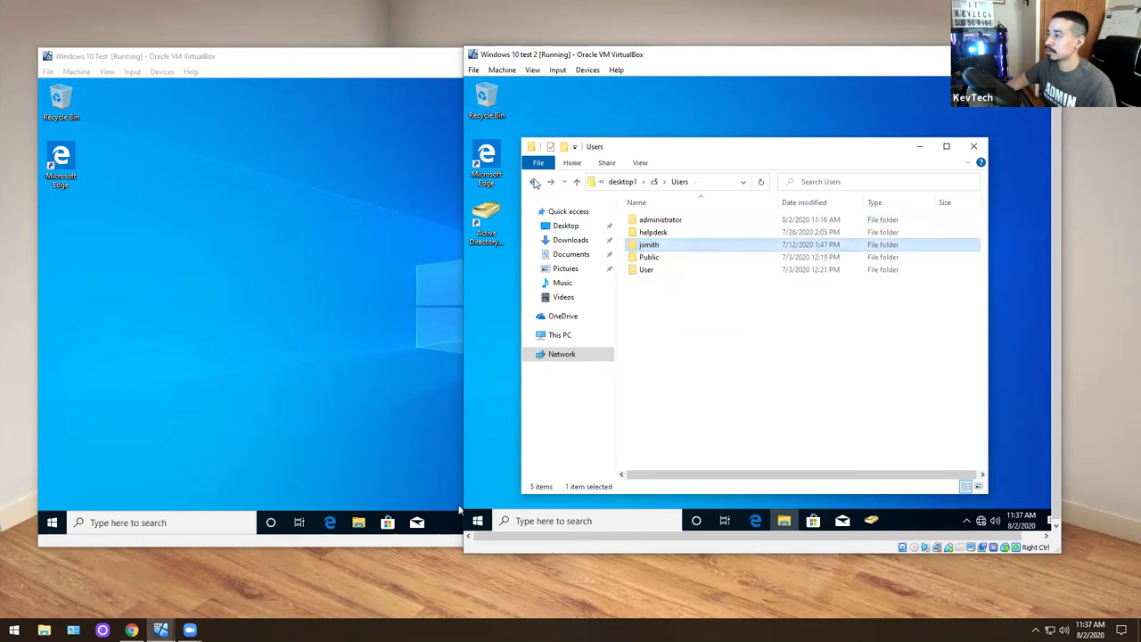
{"action": "left_click", "coordinate": [715, 181]}
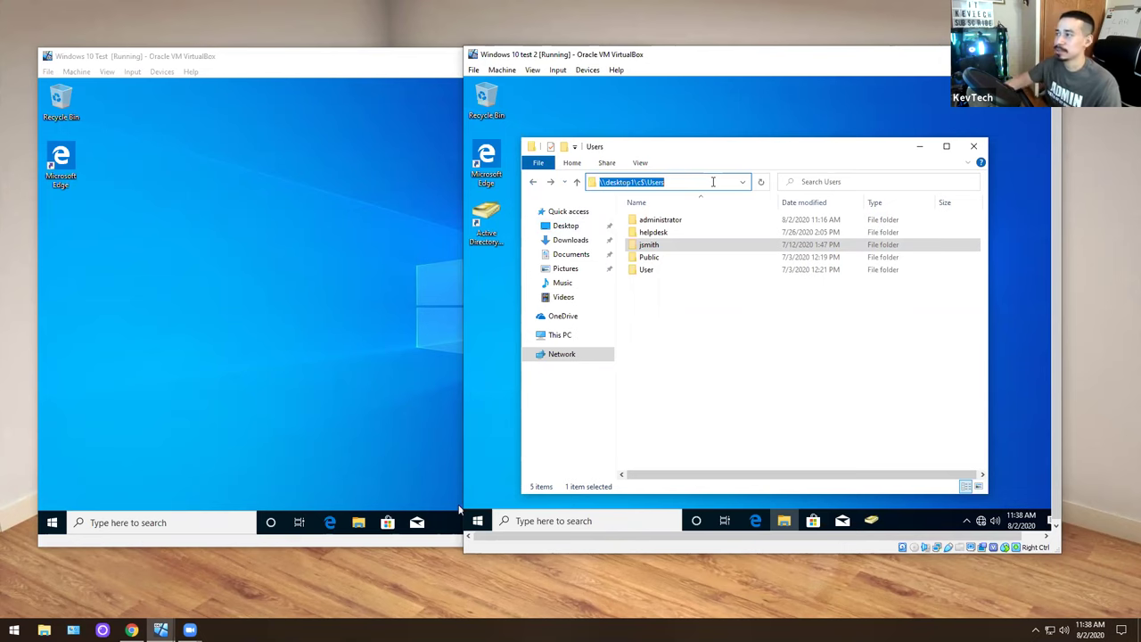
{"action": "left_click", "coordinate": [974, 146]}
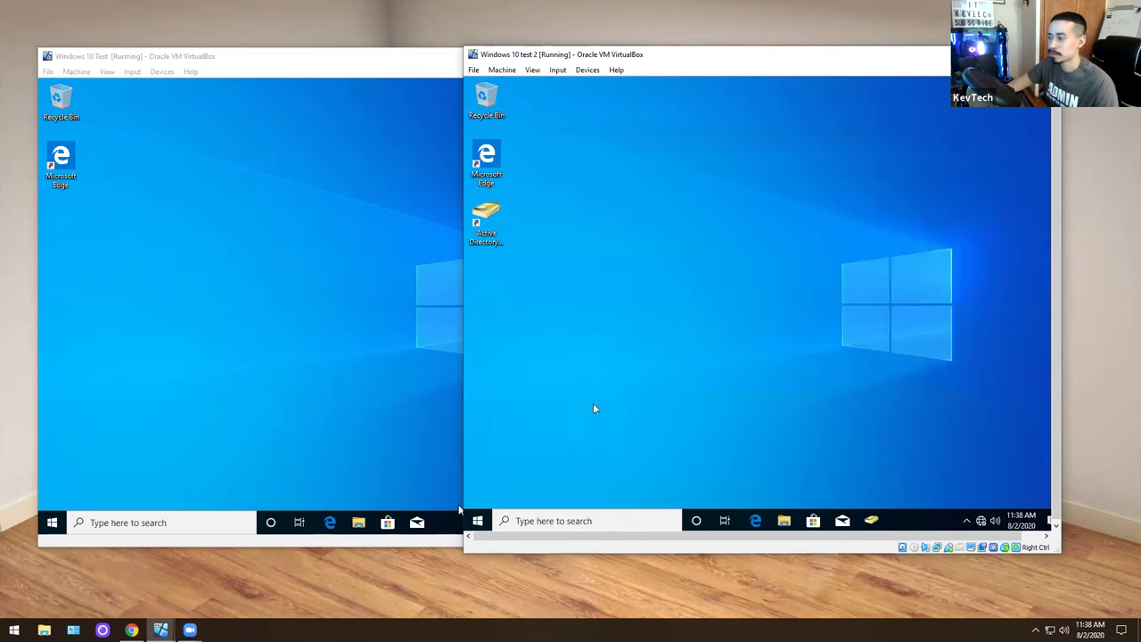
Find regedit, start Registry Editor, and allow it to make changes to the device.
{"action": "left_click", "coordinate": [478, 520]}
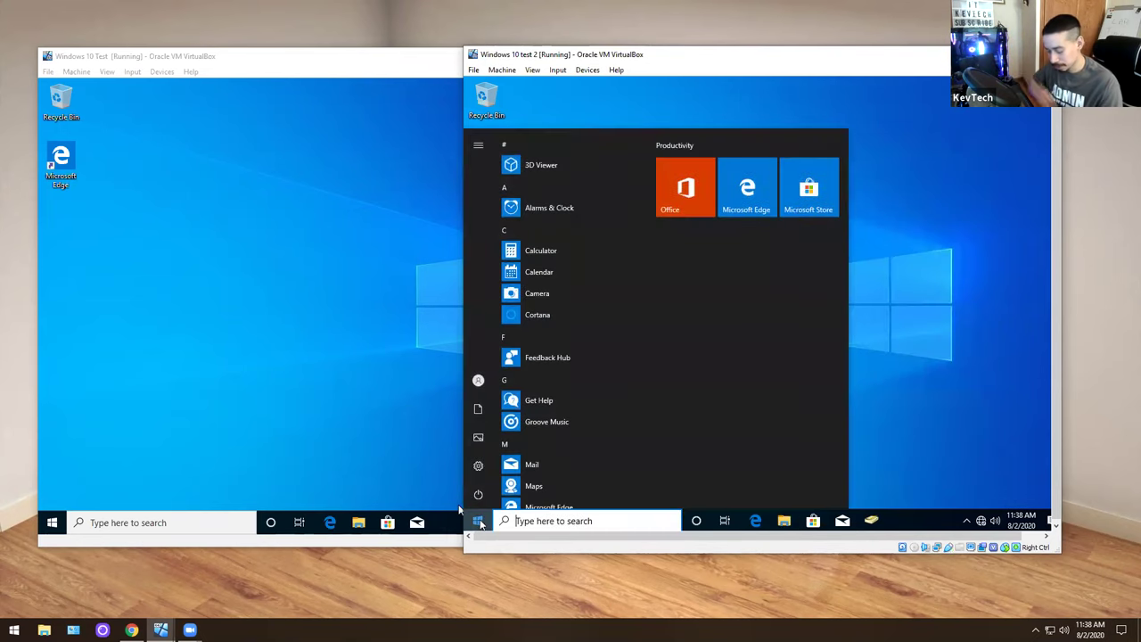
{"action": "type", "text": "regedit"}
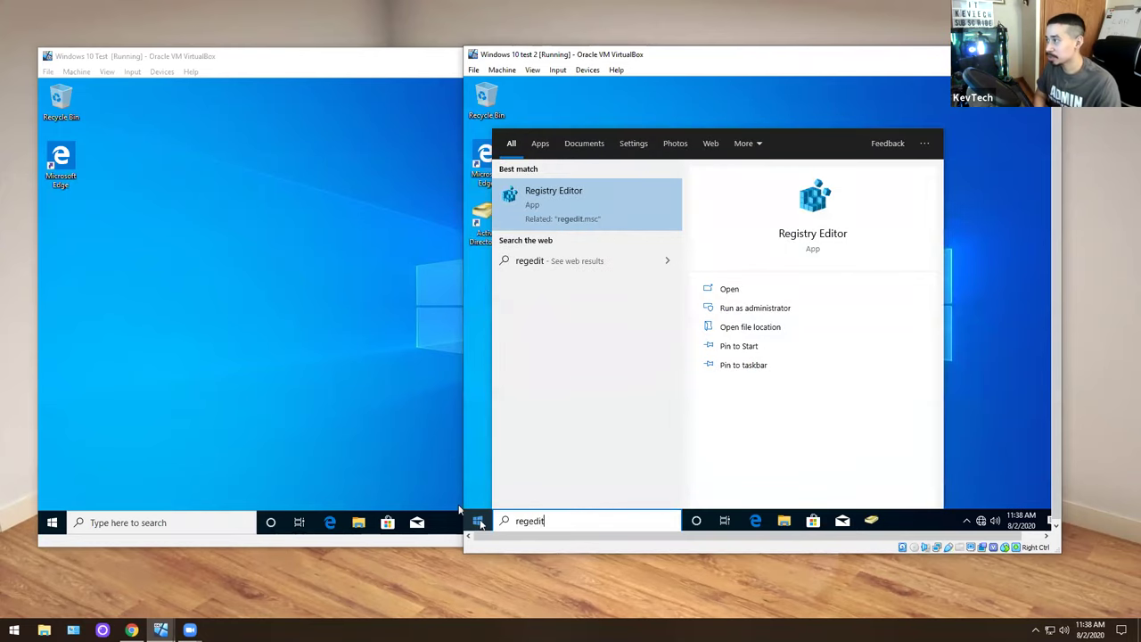
{"action": "key", "text": "Return"}
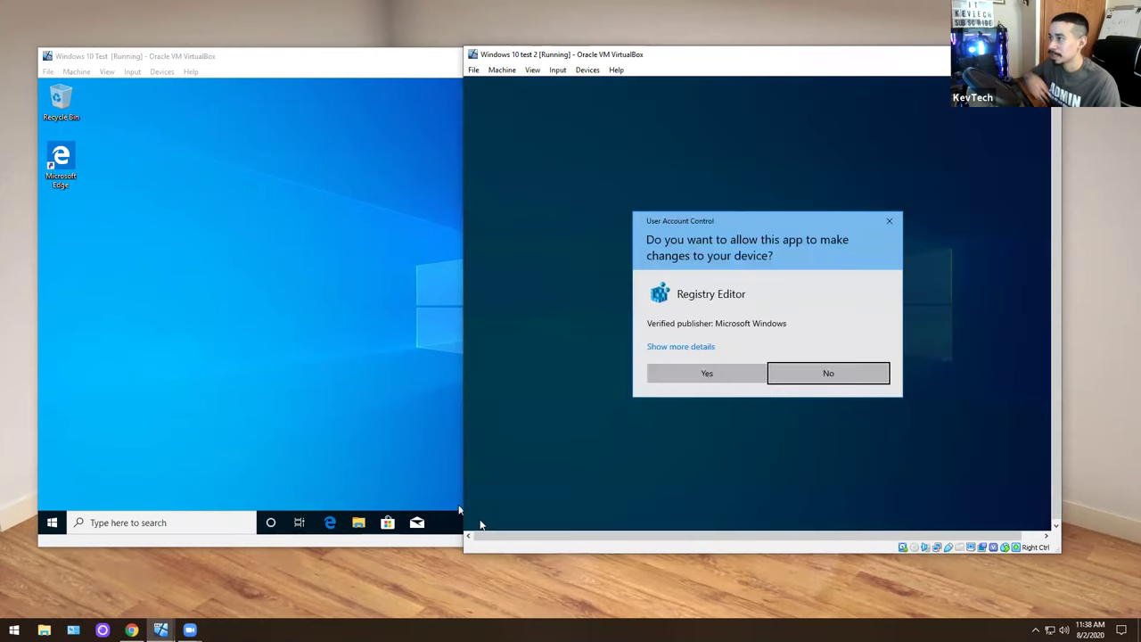
{"action": "left_click", "coordinate": [702, 372]}
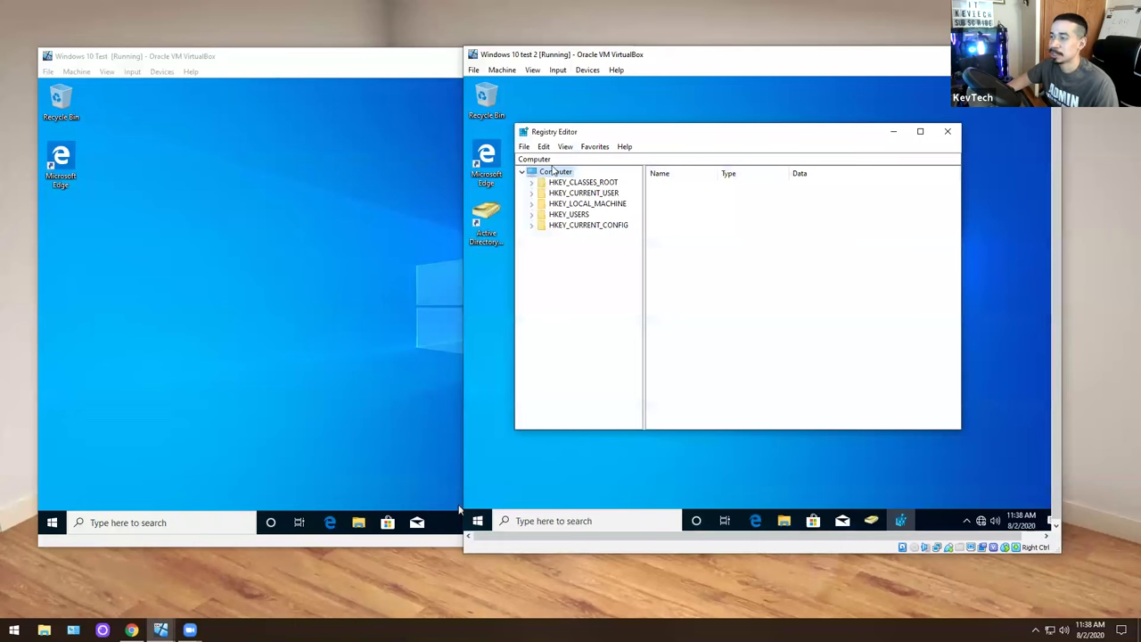
Connect to the network registry of the computer desktop1.
{"action": "left_click", "coordinate": [525, 146]}
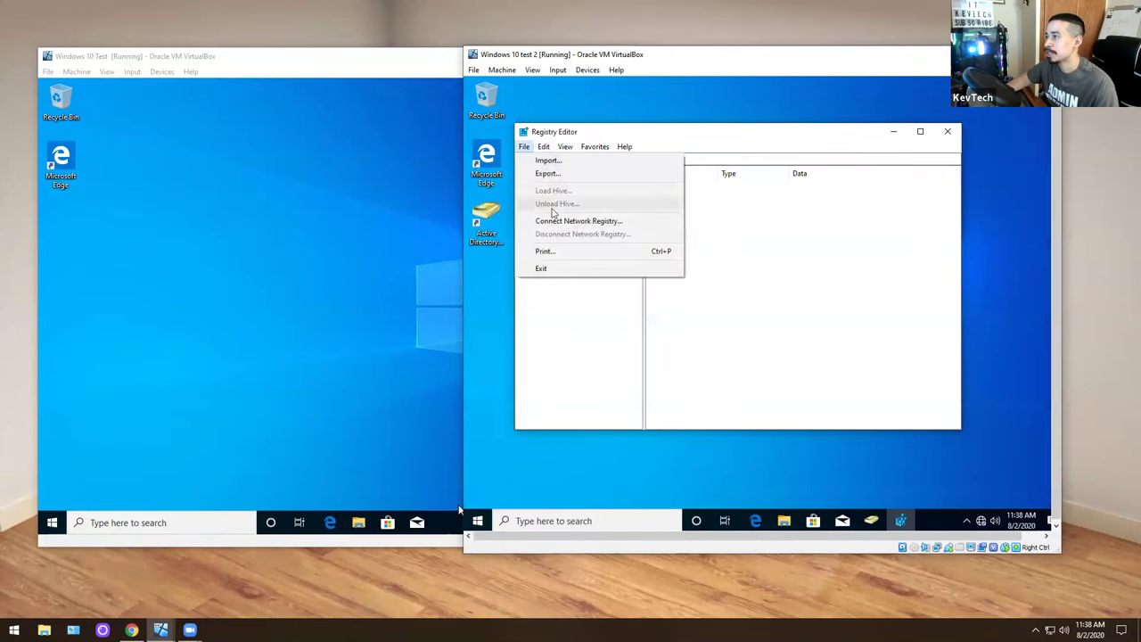
{"action": "left_click", "coordinate": [561, 224]}
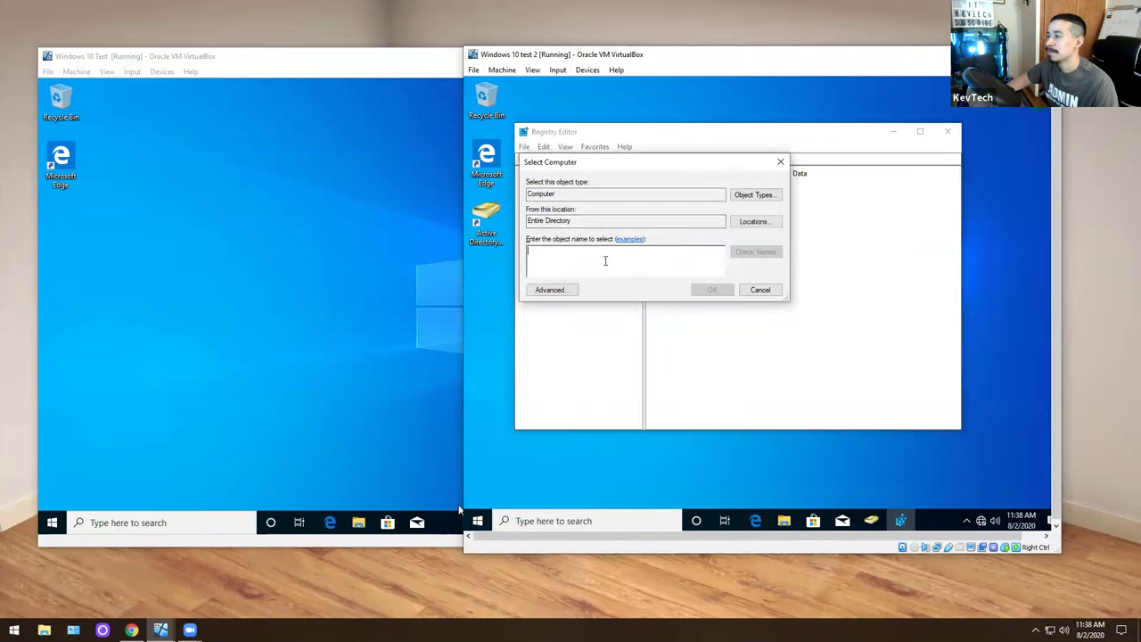
{"action": "type", "text": "desktop1"}
{"action": "key", "text": "Return"}
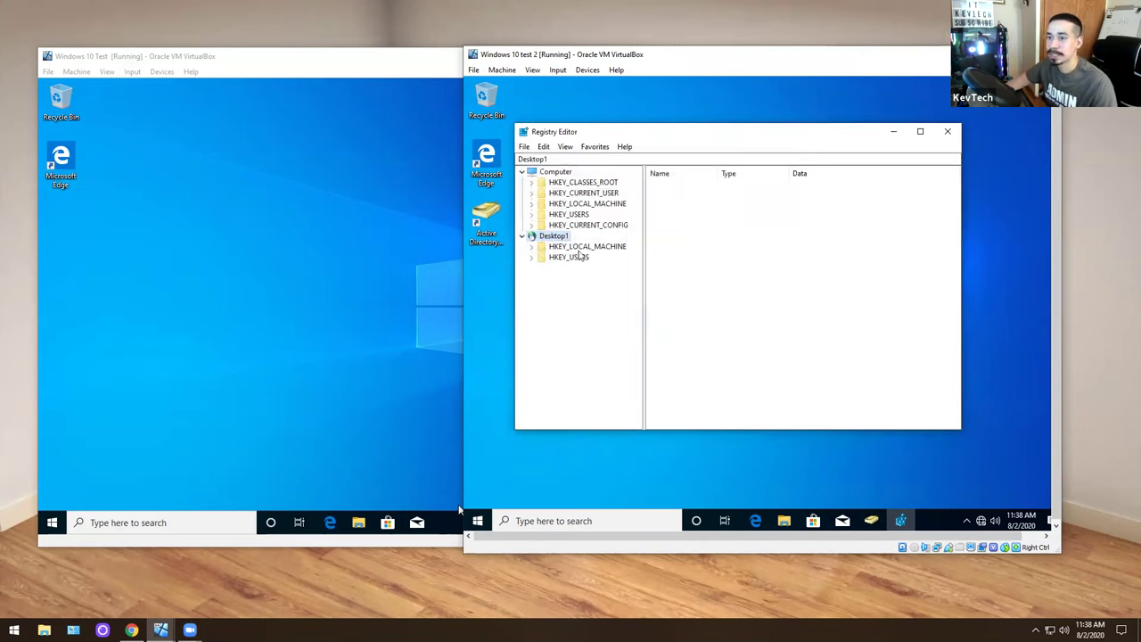
Expand HKEY_USERS under Desktop1 down to the first S-1-5-21 user's Network key and widen the key tree.
{"action": "left_click", "coordinate": [531, 258]}
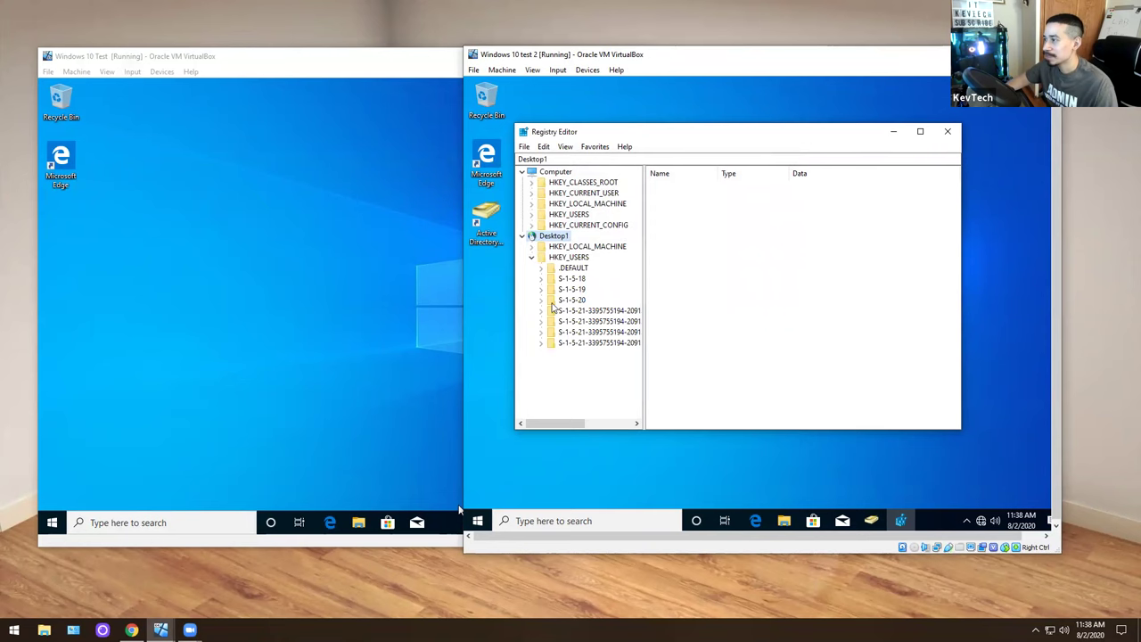
{"action": "left_click", "coordinate": [543, 311]}
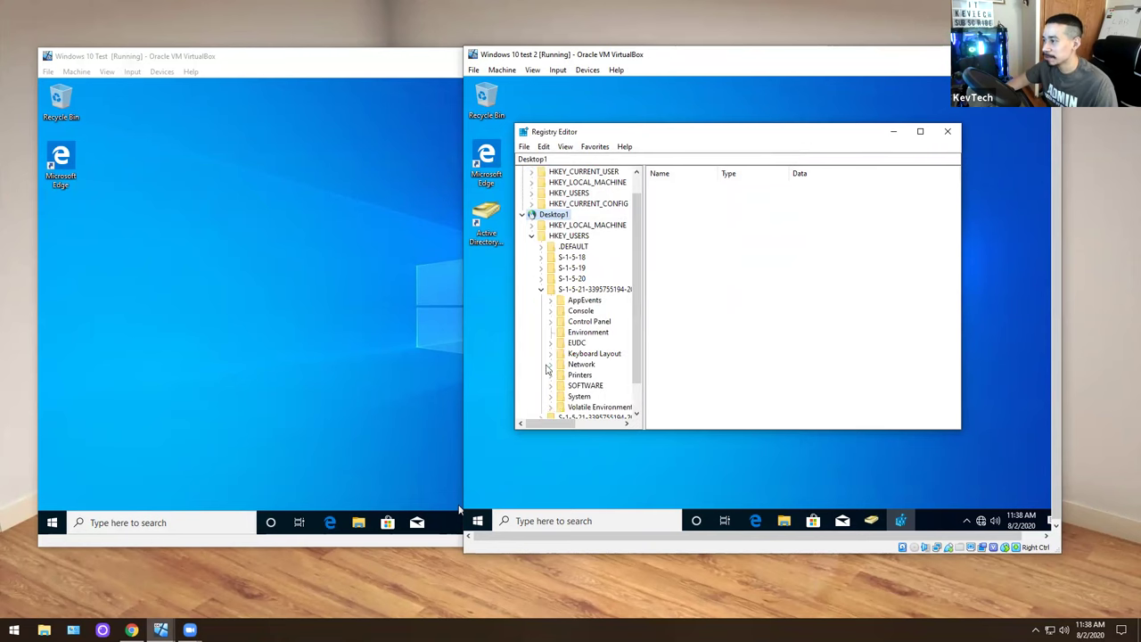
{"action": "left_click", "coordinate": [549, 365]}
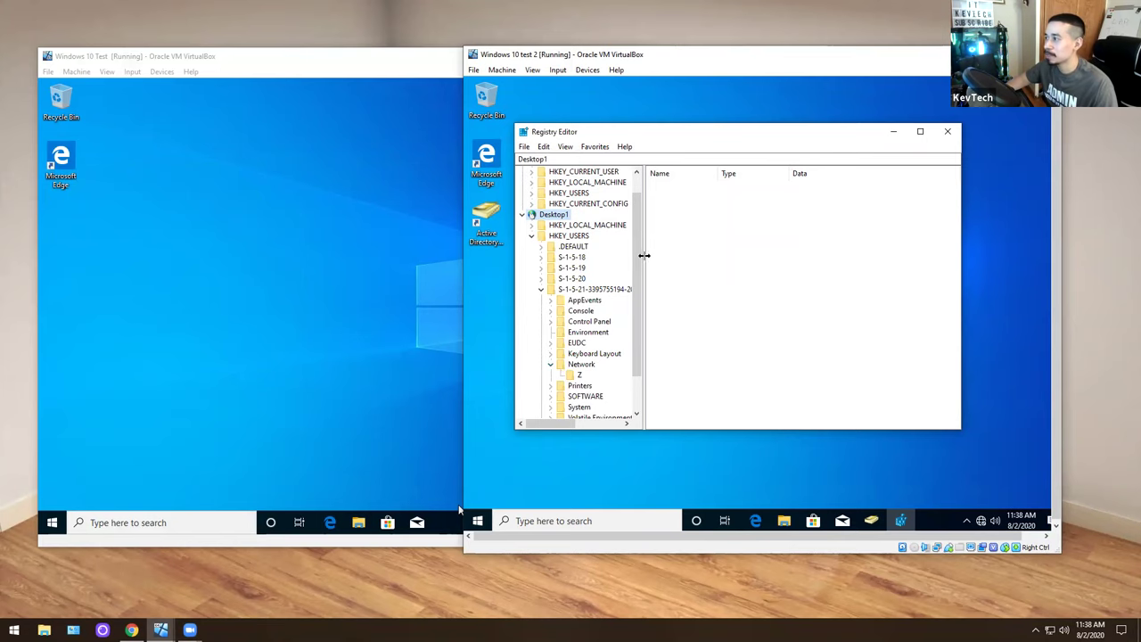
{"action": "left_click_drag", "start_coordinate": [639, 256], "coordinate": [678, 261]}
{"action": "scroll", "coordinate": [656, 255], "scroll_direction": "up", "scroll_amount": 1}
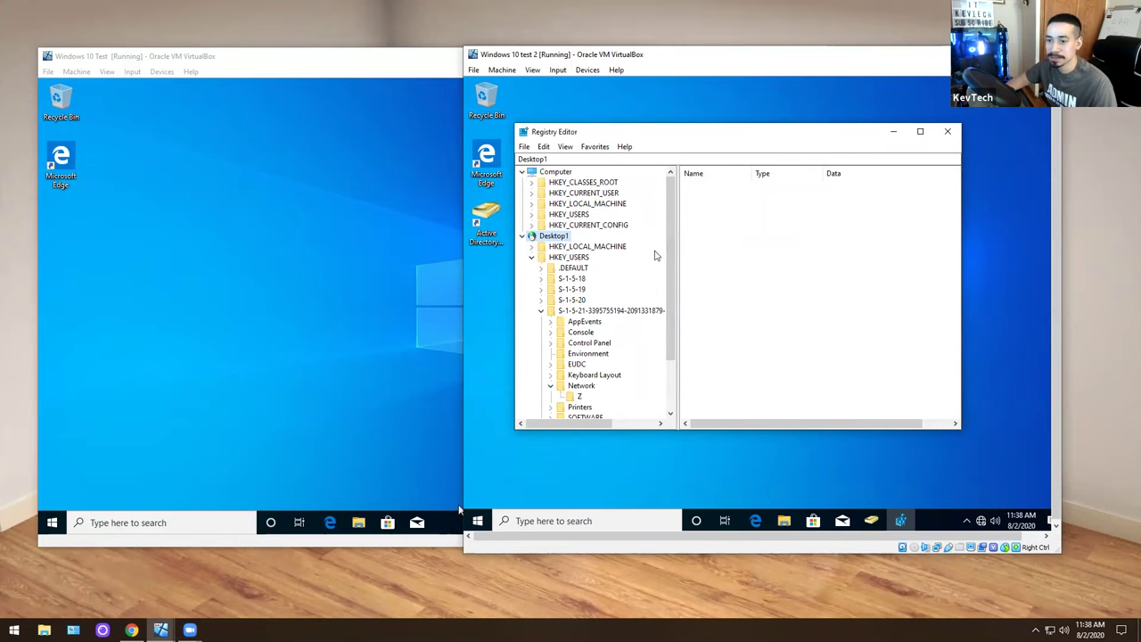
Switch to the Windows 10 Test machine, disconnect the HR network drive (Z:) under This PC, and close File Explorer.
{"action": "left_click", "coordinate": [361, 532]}
{"action": "left_click", "coordinate": [359, 526]}
{"action": "left_click", "coordinate": [152, 319]}
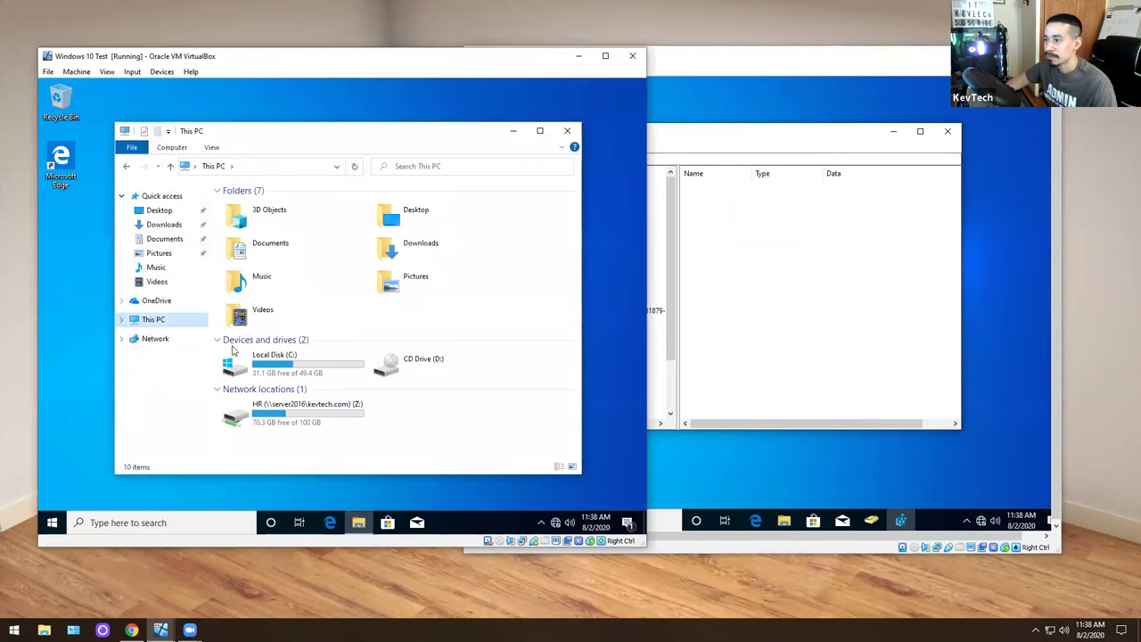
{"action": "left_click", "coordinate": [272, 417]}
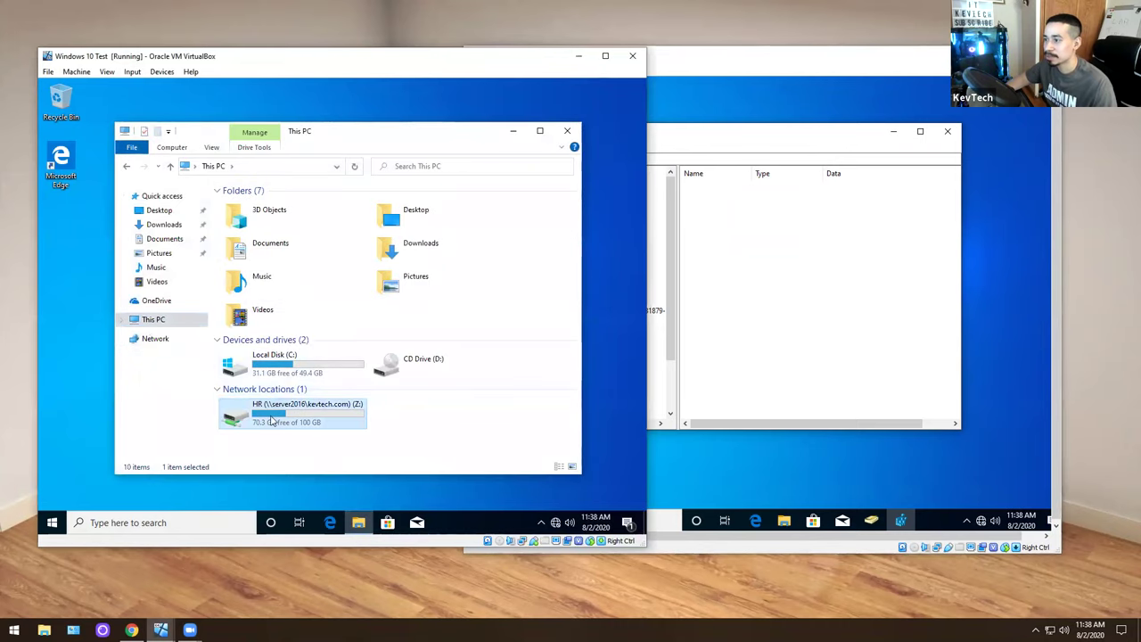
{"action": "right_click", "coordinate": [272, 420]}
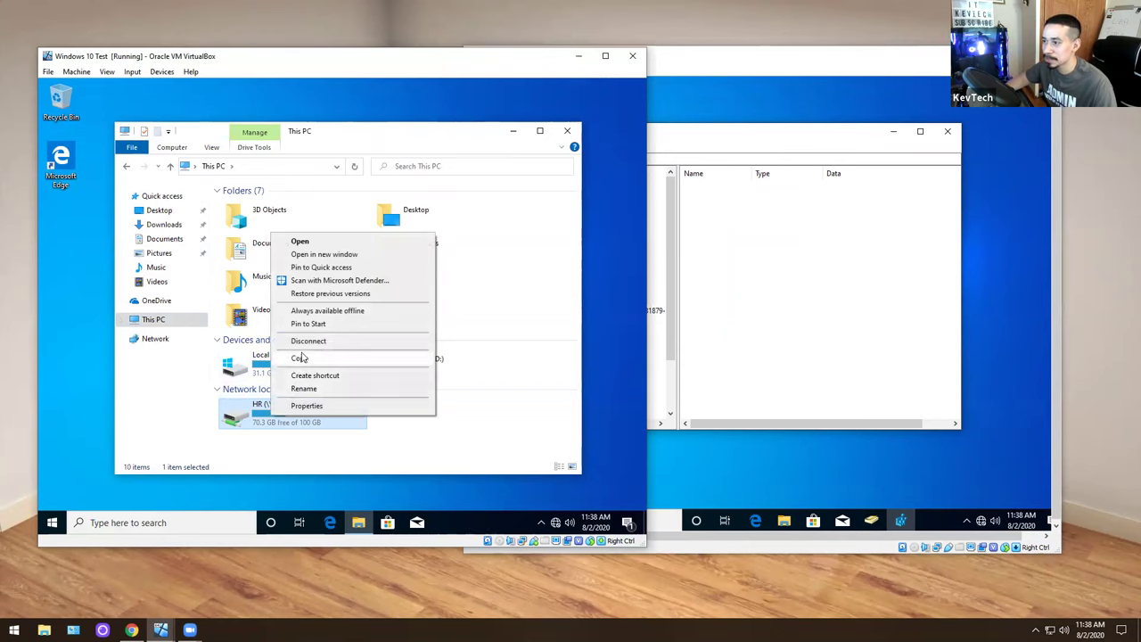
{"action": "left_click", "coordinate": [308, 342]}
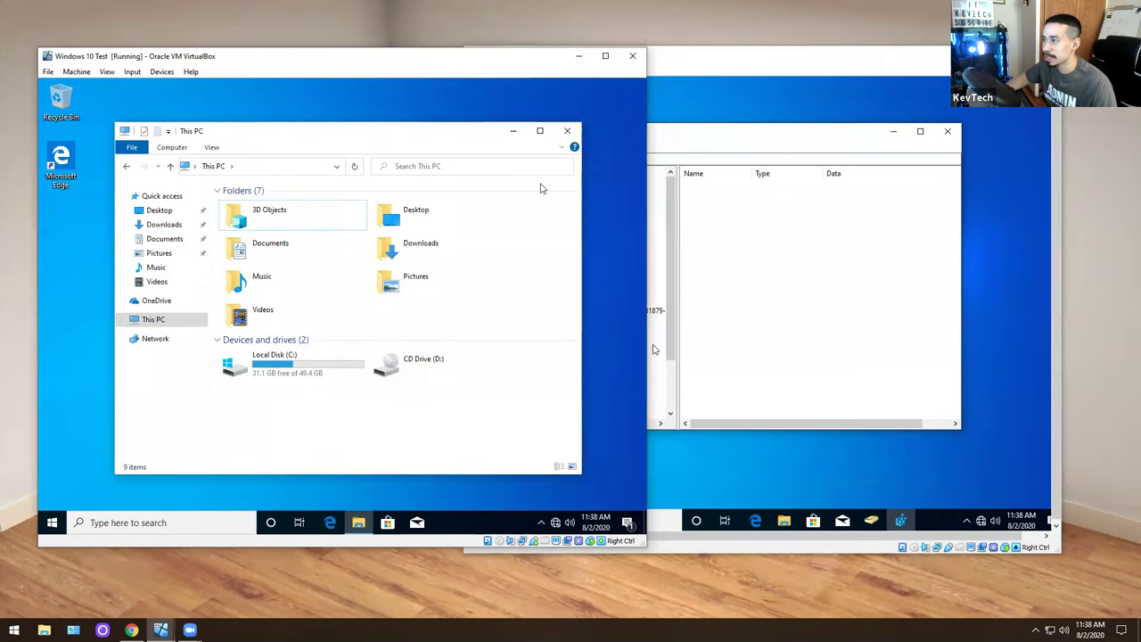
{"action": "left_click", "coordinate": [567, 131]}
Return to Registry Editor on Windows 10 test 2 and try to open the Z key under the user's Network key.
{"action": "left_click", "coordinate": [653, 238]}
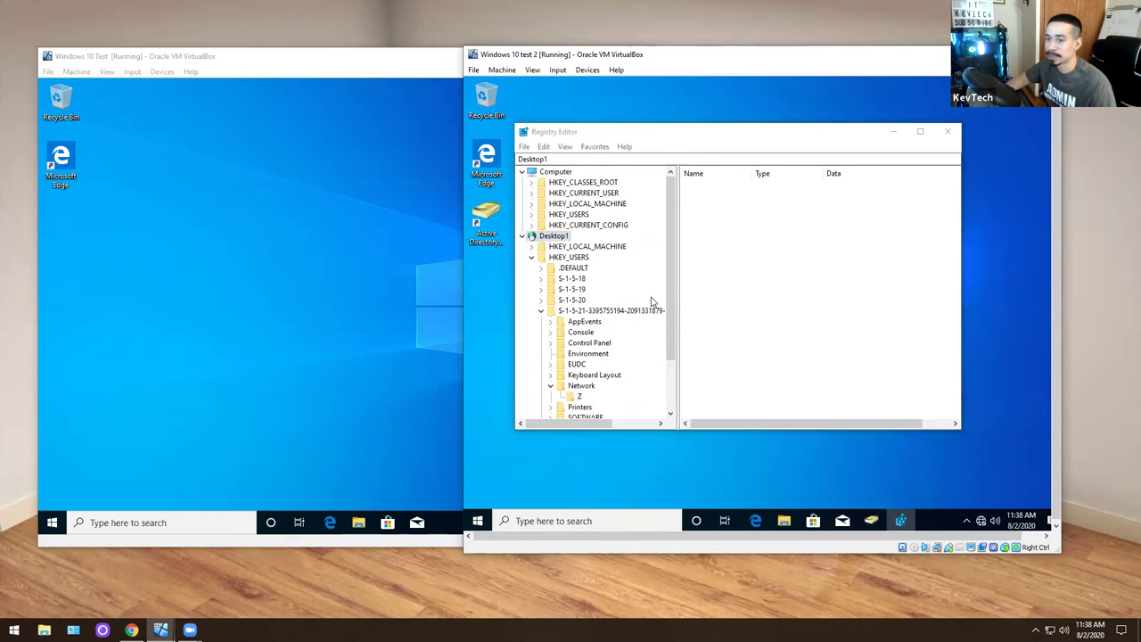
{"action": "left_click", "coordinate": [952, 138]}
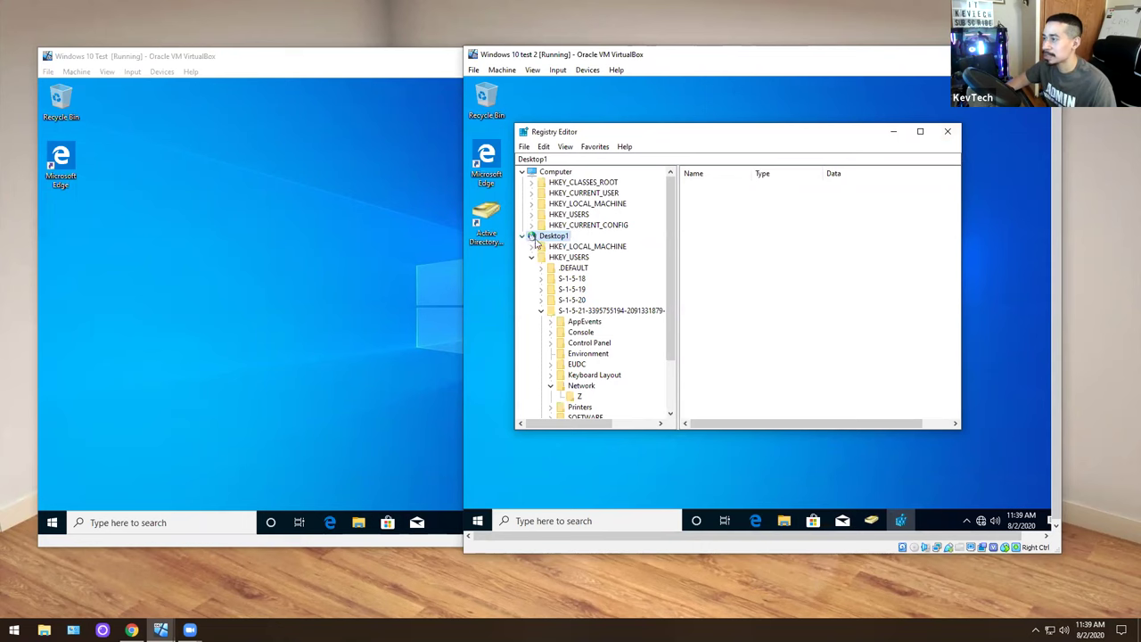
{"action": "left_click", "coordinate": [579, 396]}
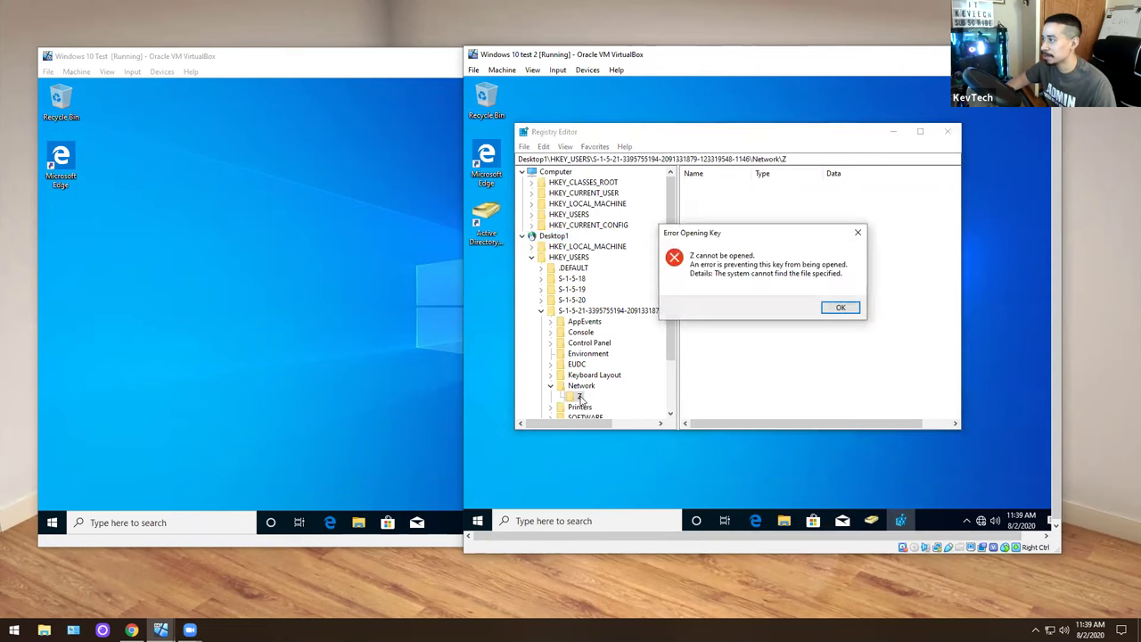
{"action": "left_click", "coordinate": [836, 305]}
{"action": "left_click", "coordinate": [578, 386]}
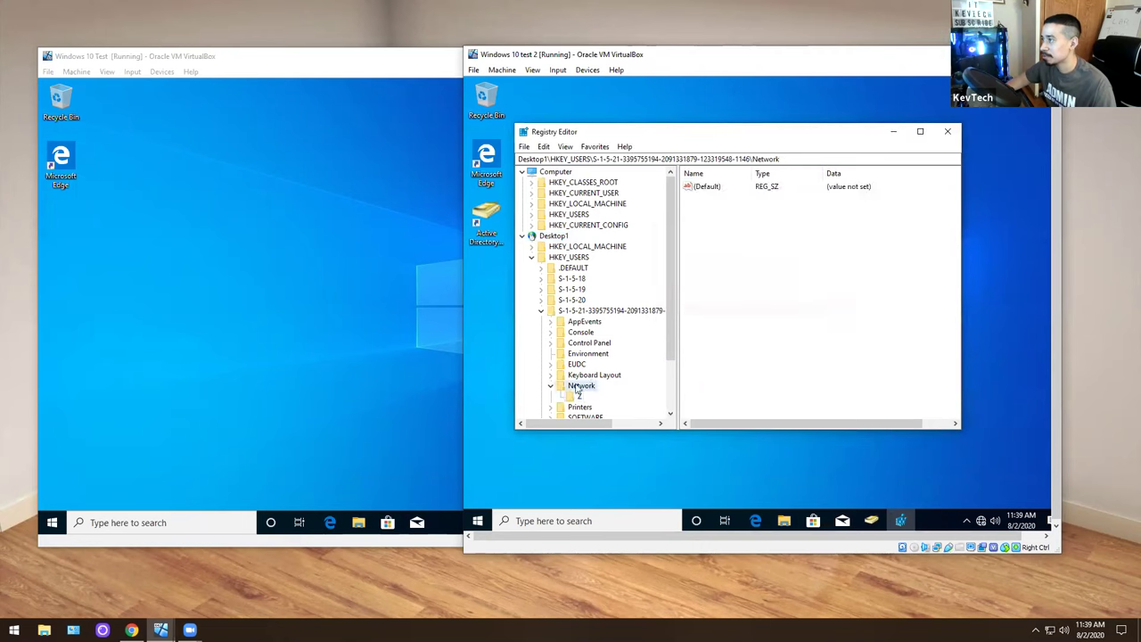
{"action": "left_click", "coordinate": [579, 396]}
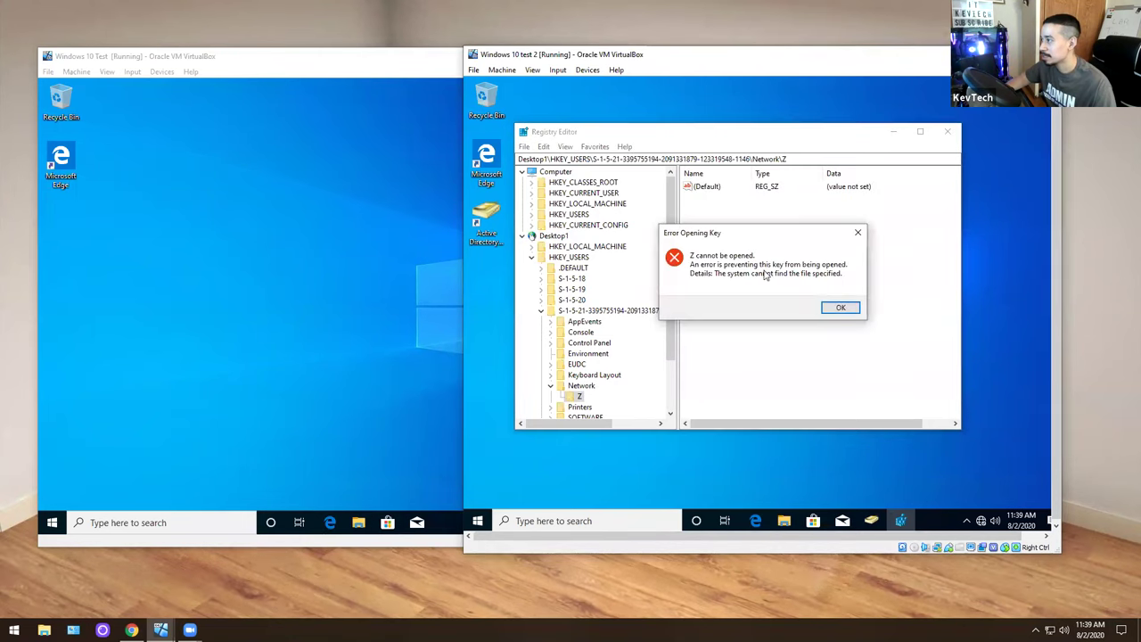
{"action": "left_click", "coordinate": [843, 308]}
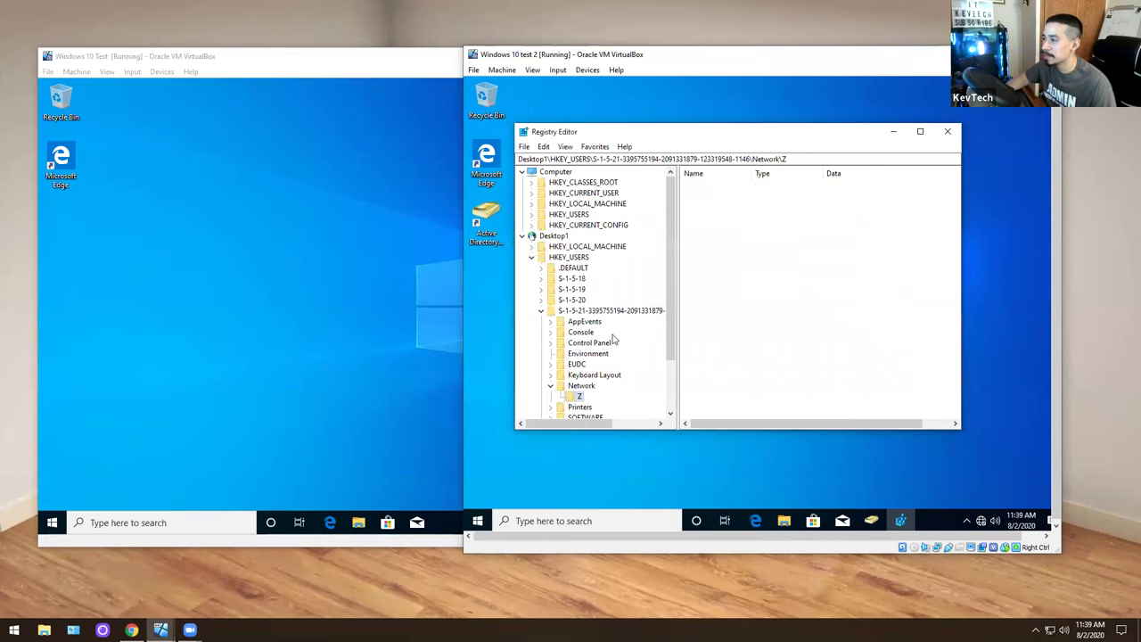
{"action": "scroll", "coordinate": [614, 339], "scroll_direction": "down", "scroll_amount": 2}
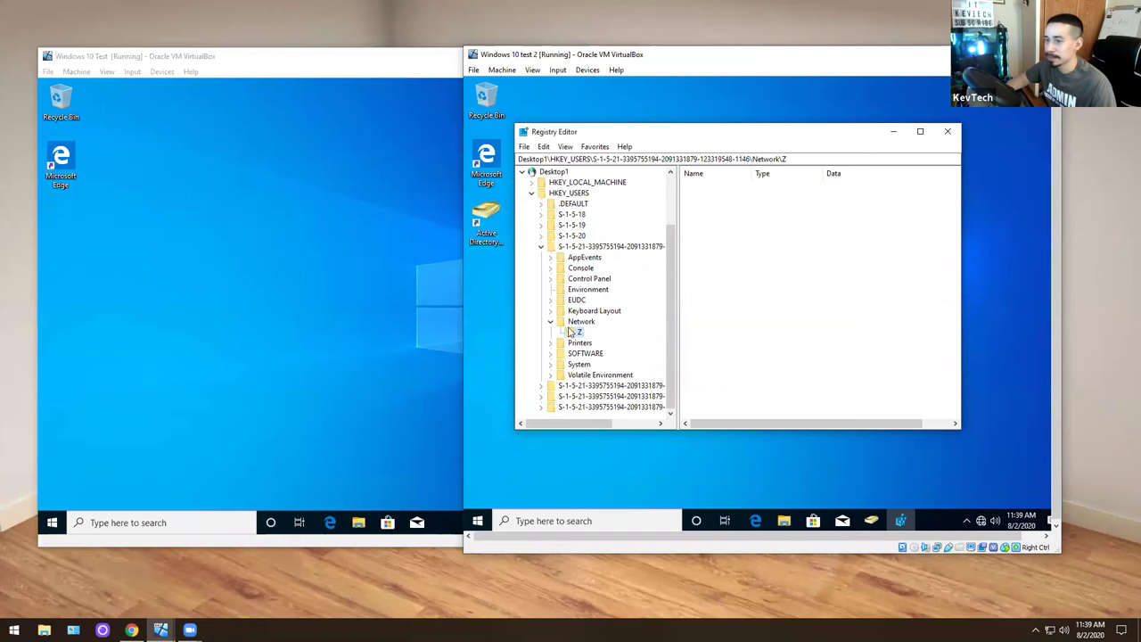
Reselect the Network key and try again to open its Z subkey.
{"action": "left_click", "coordinate": [366, 373]}
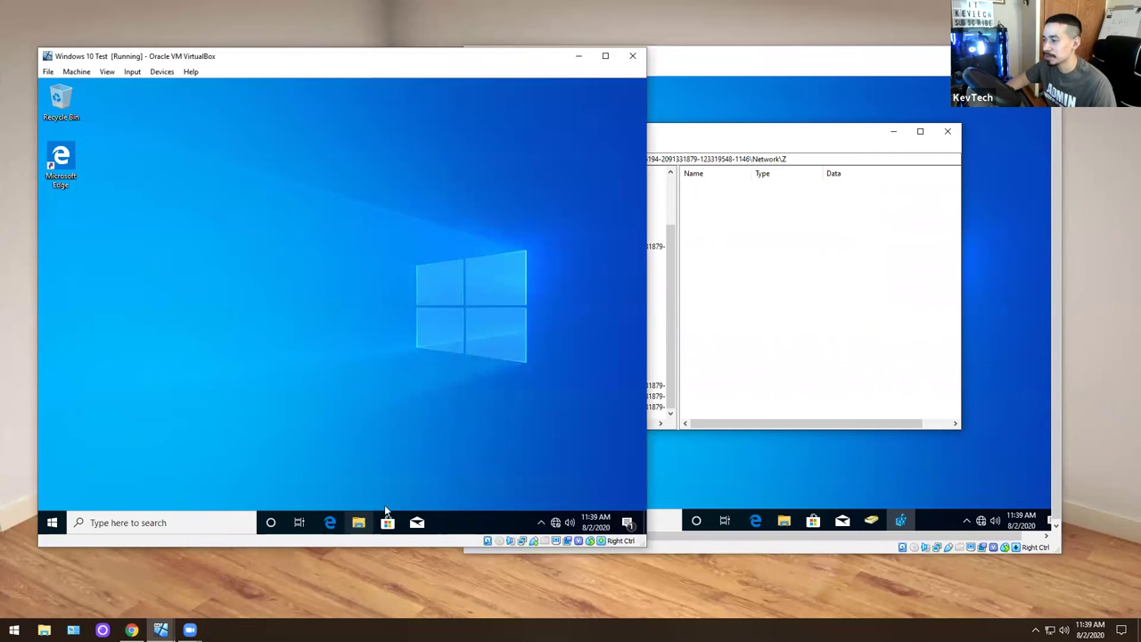
{"action": "left_click", "coordinate": [862, 298]}
{"action": "left_click", "coordinate": [573, 321]}
{"action": "left_click", "coordinate": [579, 331]}
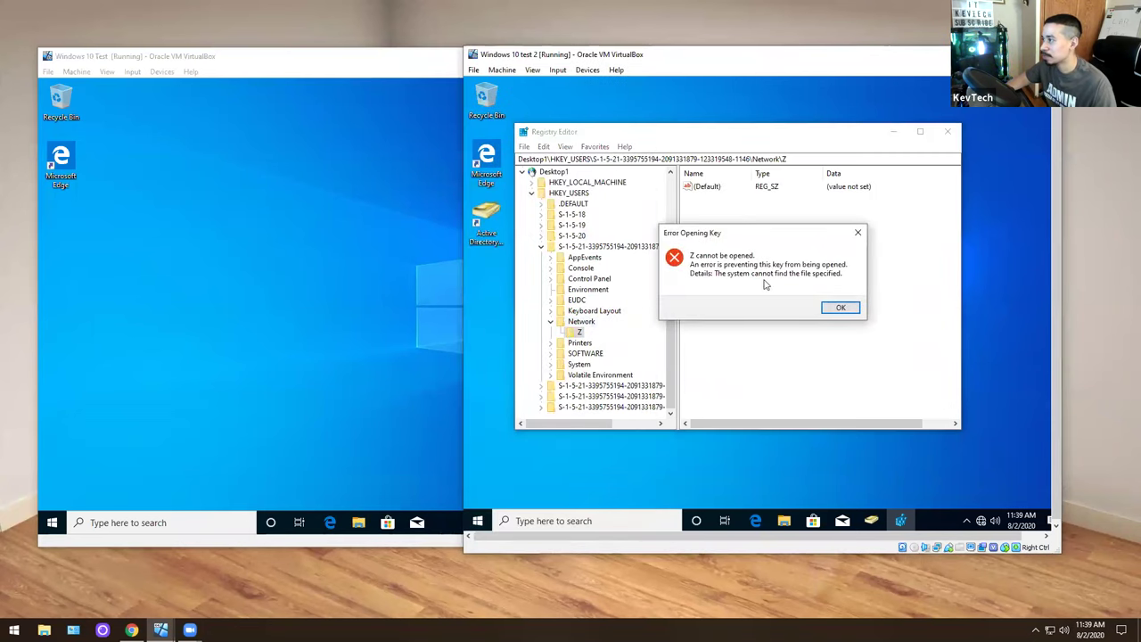
{"action": "left_click", "coordinate": [842, 310]}
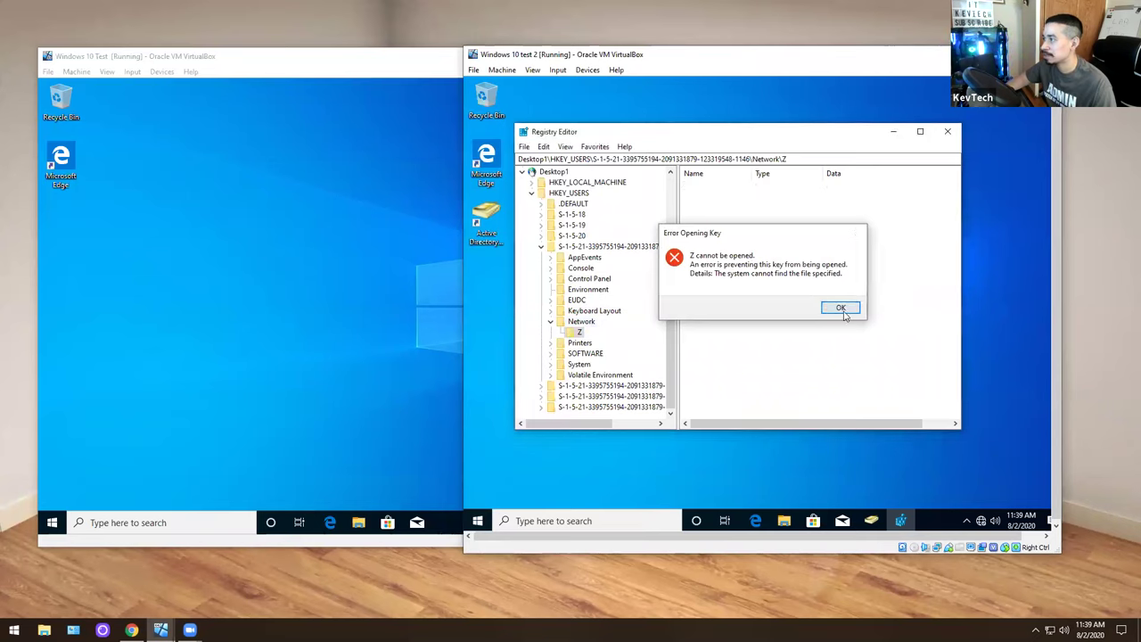
{"action": "left_click", "coordinate": [841, 309]}
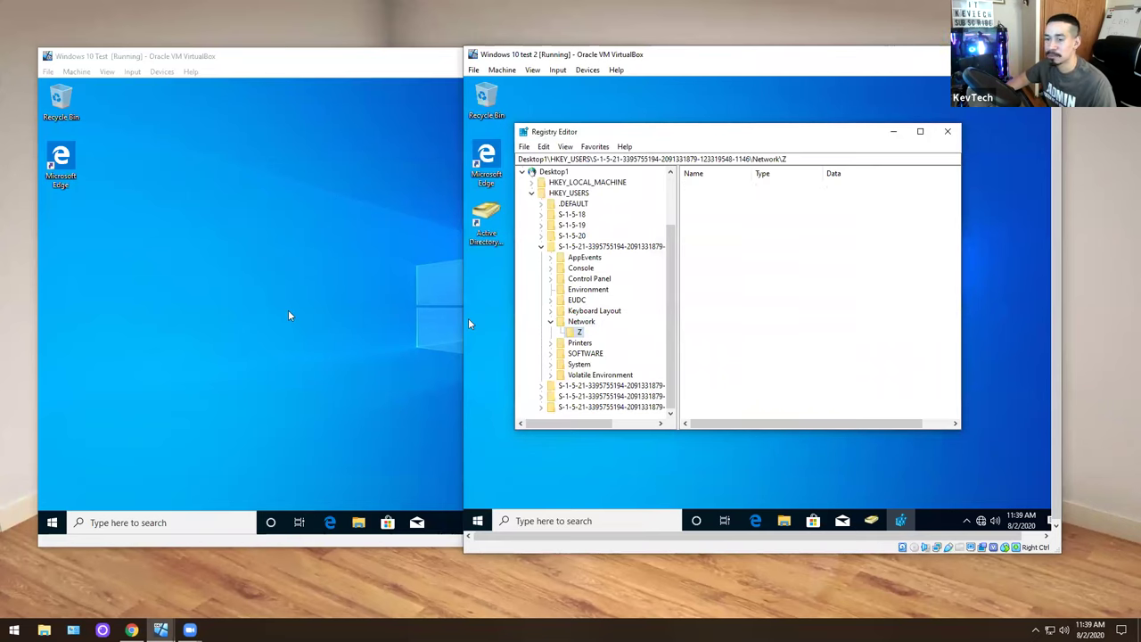
On the Windows 10 Test machine, map drive Z: to \\server2016\kevtech.com\HR and close the File Explorer windows.
{"action": "left_click", "coordinate": [357, 526]}
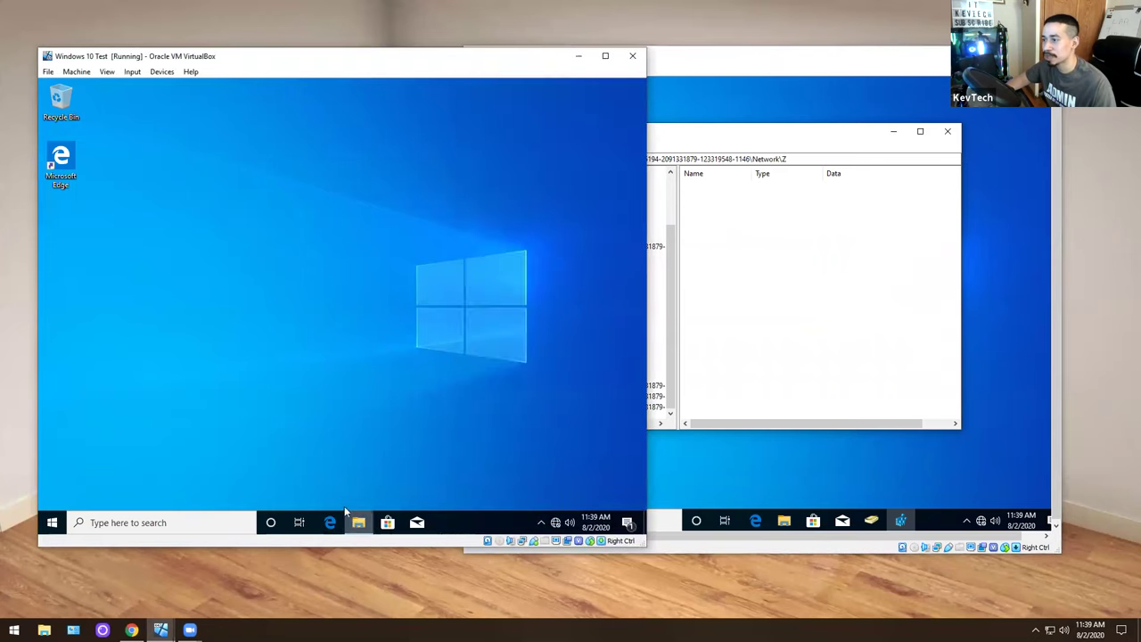
{"action": "left_click", "coordinate": [153, 319]}
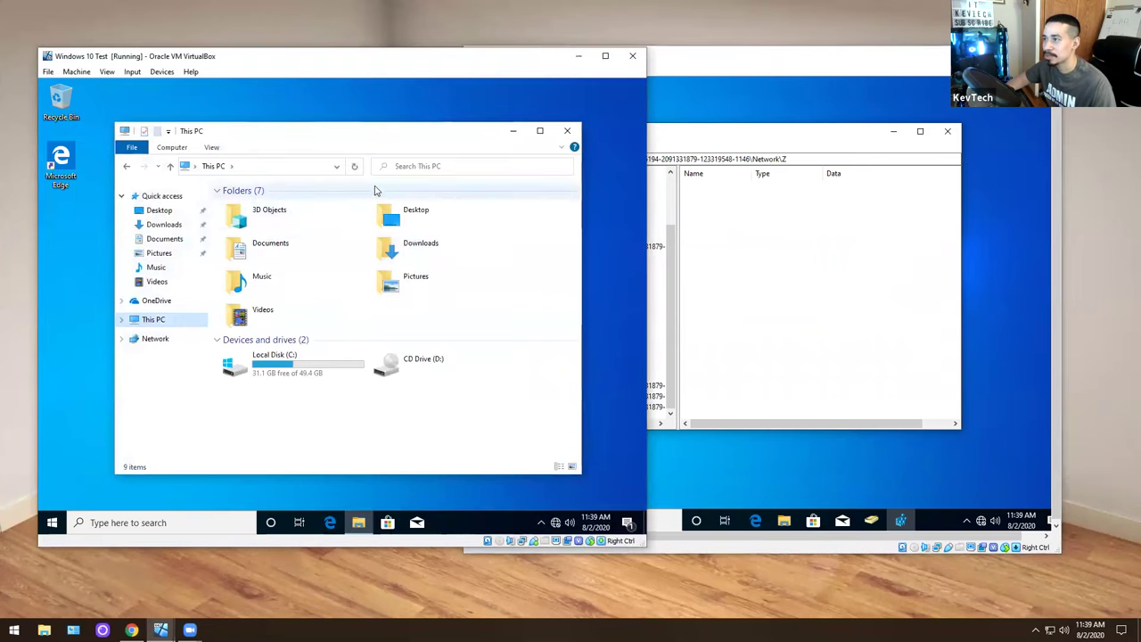
{"action": "left_click", "coordinate": [336, 166]}
{"action": "left_click", "coordinate": [336, 166]}
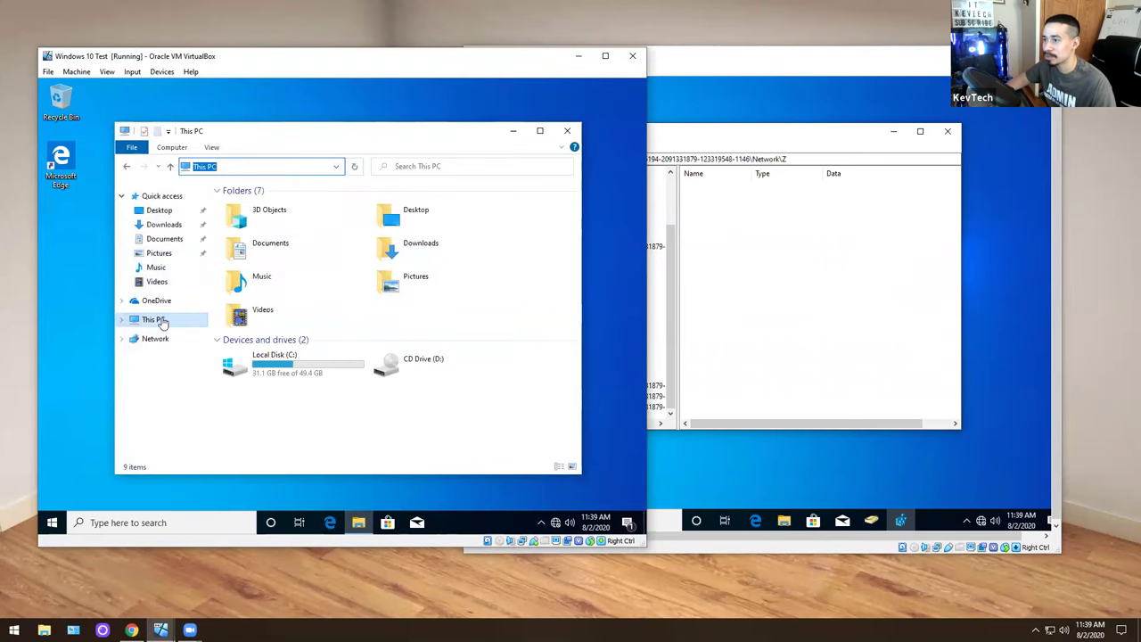
{"action": "right_click", "coordinate": [164, 319]}
{"action": "left_click", "coordinate": [214, 369]}
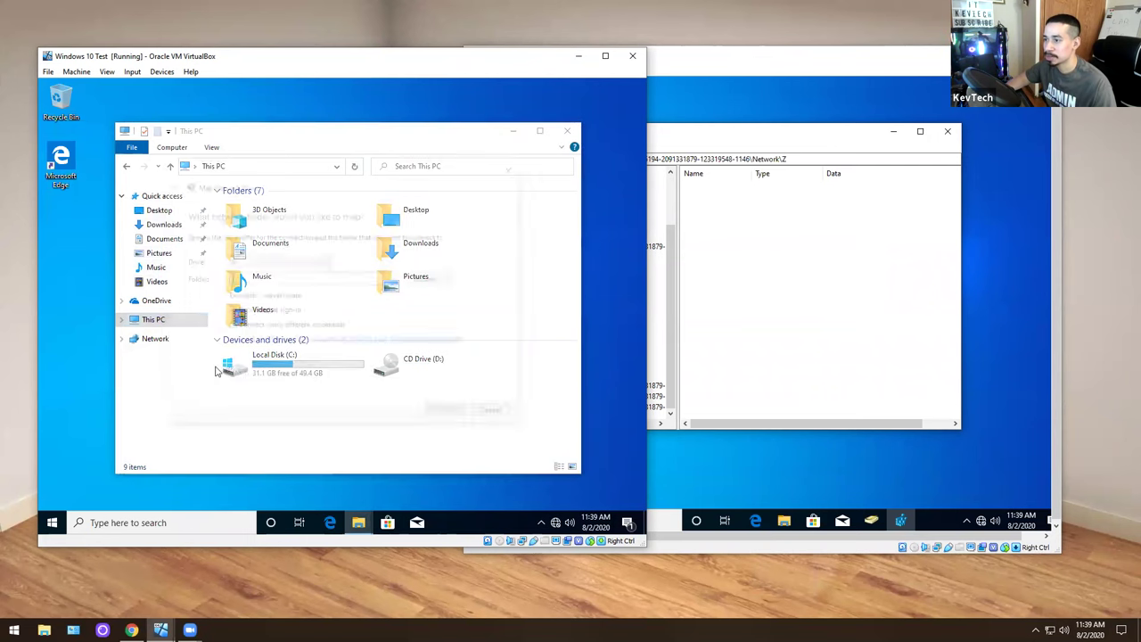
{"action": "type", "text": "\\\\server2016\\ke"}
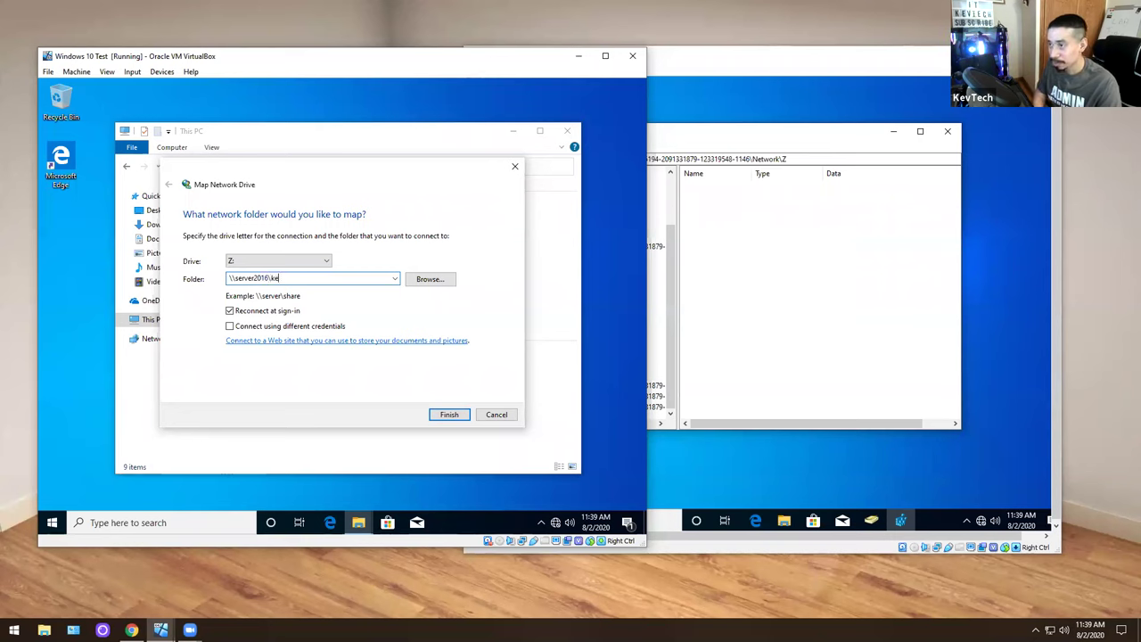
{"action": "type", "text": "vtech.com\\HR"}
{"action": "key", "text": "Return"}
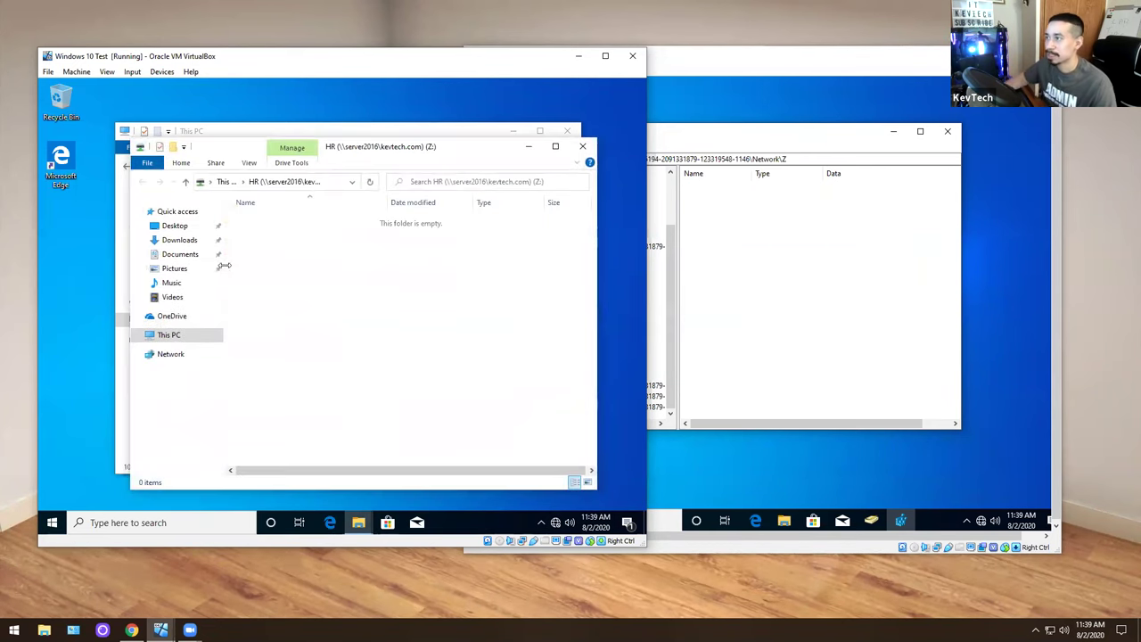
{"action": "left_click", "coordinate": [582, 146]}
{"action": "left_click", "coordinate": [574, 130]}
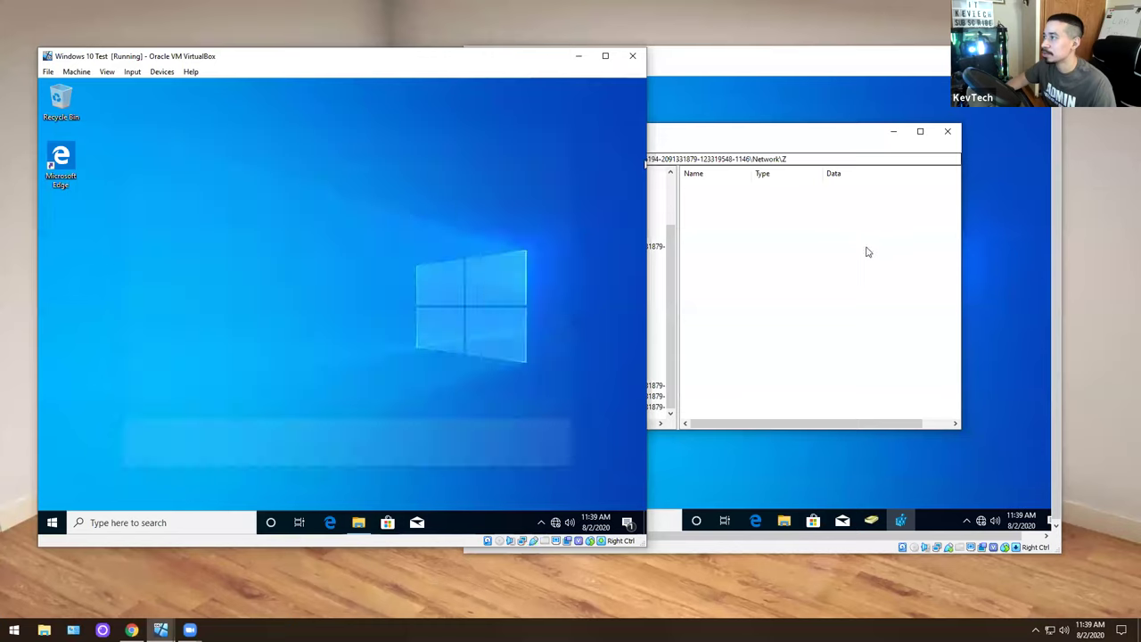
On Windows 10 test 2, close and restart Registry Editor, allowing it to make changes to the device.
{"action": "left_click", "coordinate": [868, 253]}
{"action": "left_click", "coordinate": [947, 131]}
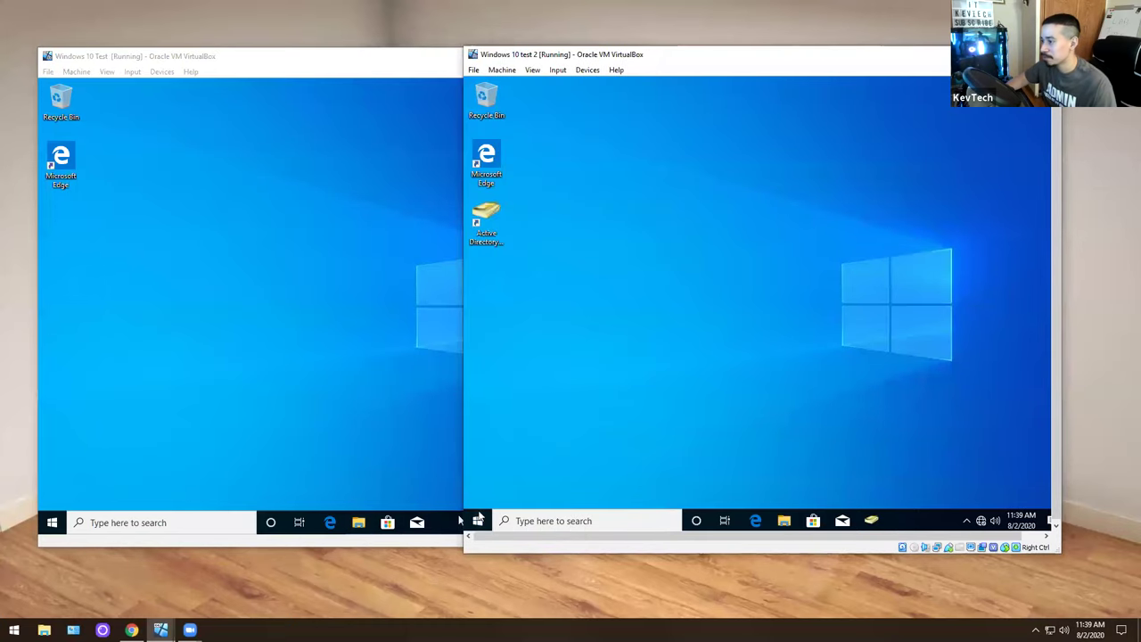
{"action": "left_click", "coordinate": [477, 521]}
{"action": "type", "text": "regedi"}
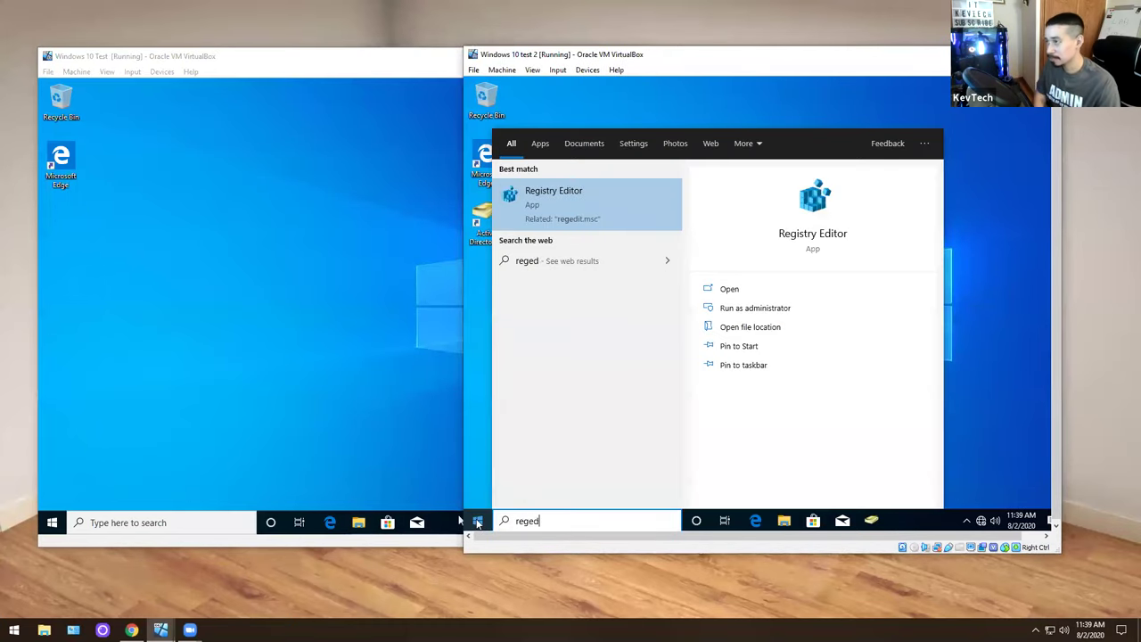
{"action": "key", "text": "Return"}
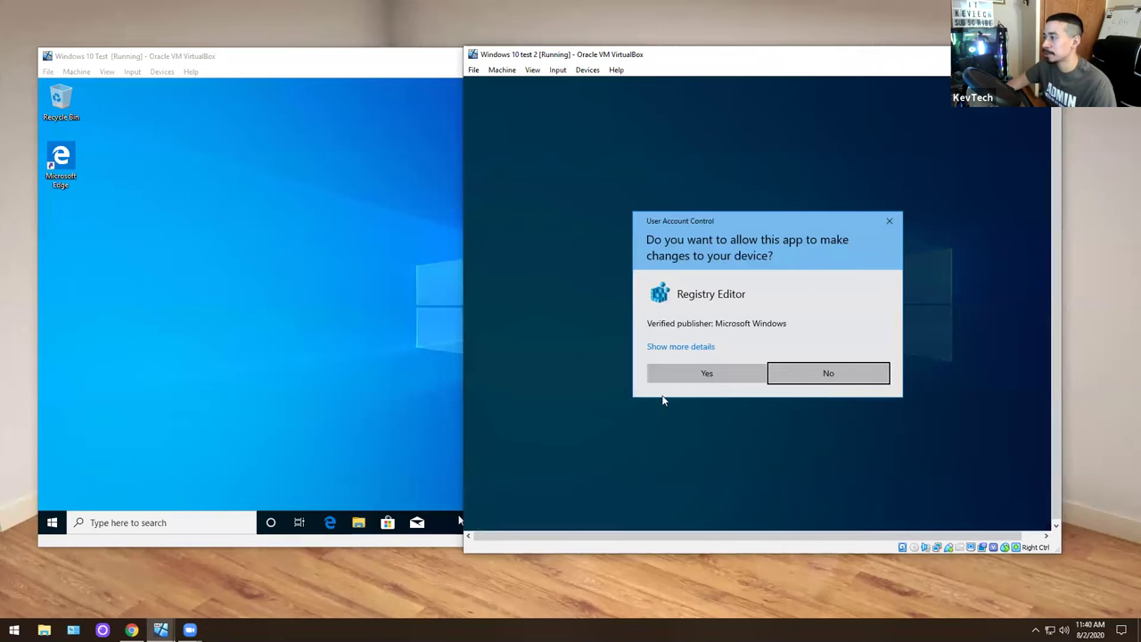
{"action": "left_click", "coordinate": [678, 373]}
Connect Registry Editor to the network registry of desktop1 again.
{"action": "left_click", "coordinate": [525, 147]}
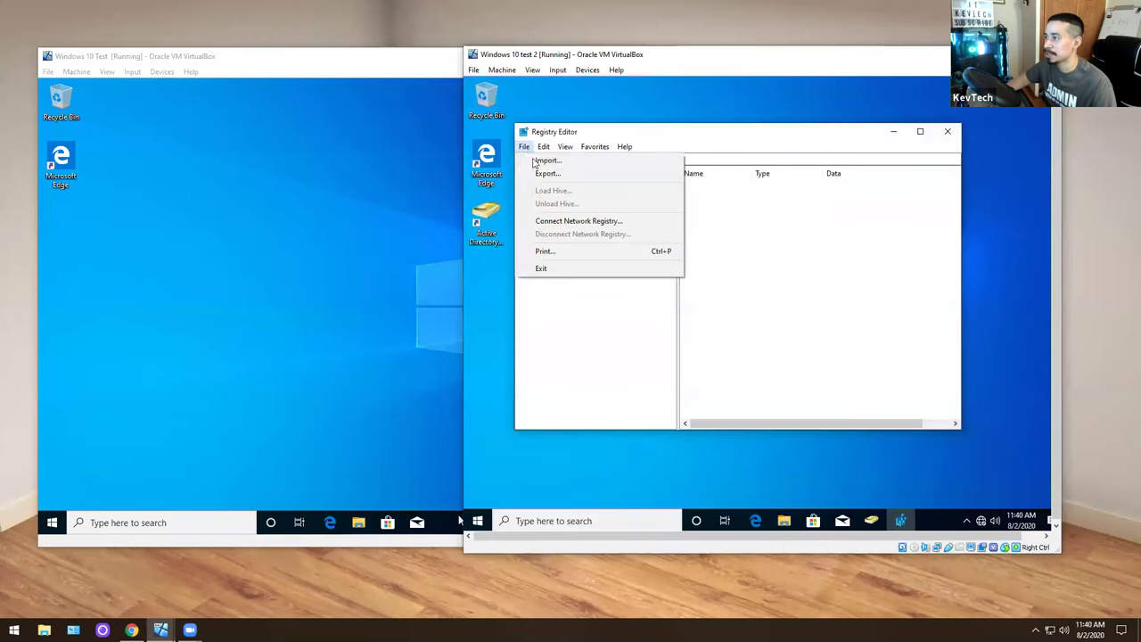
{"action": "left_click", "coordinate": [578, 220]}
{"action": "type", "text": "desktop1"}
{"action": "key", "text": "Return"}
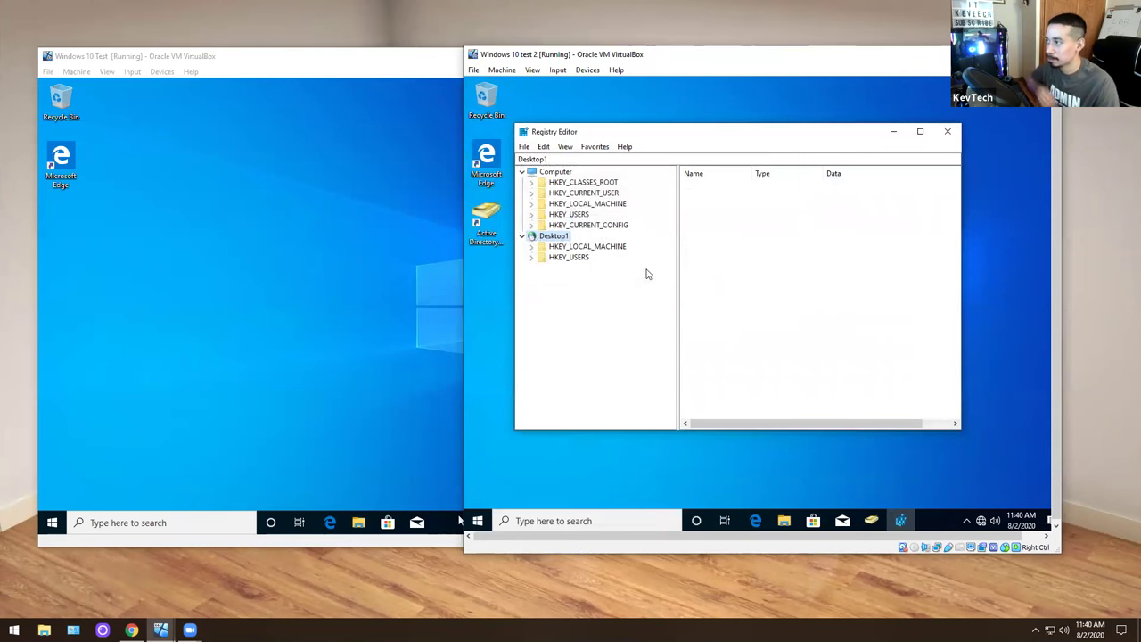
Open the Z key under the first S-1-5-21 user's Network key in Desktop1's HKEY_USERS and examine its mapped drive values.
{"action": "left_click", "coordinate": [532, 257]}
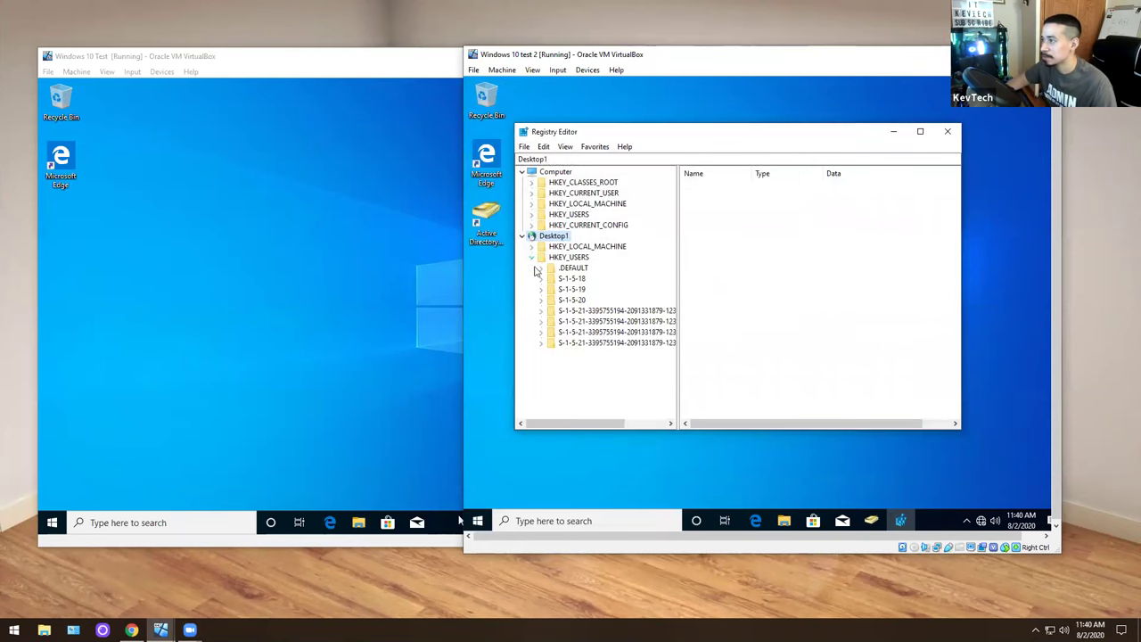
{"action": "left_click", "coordinate": [552, 310]}
{"action": "left_click", "coordinate": [541, 312]}
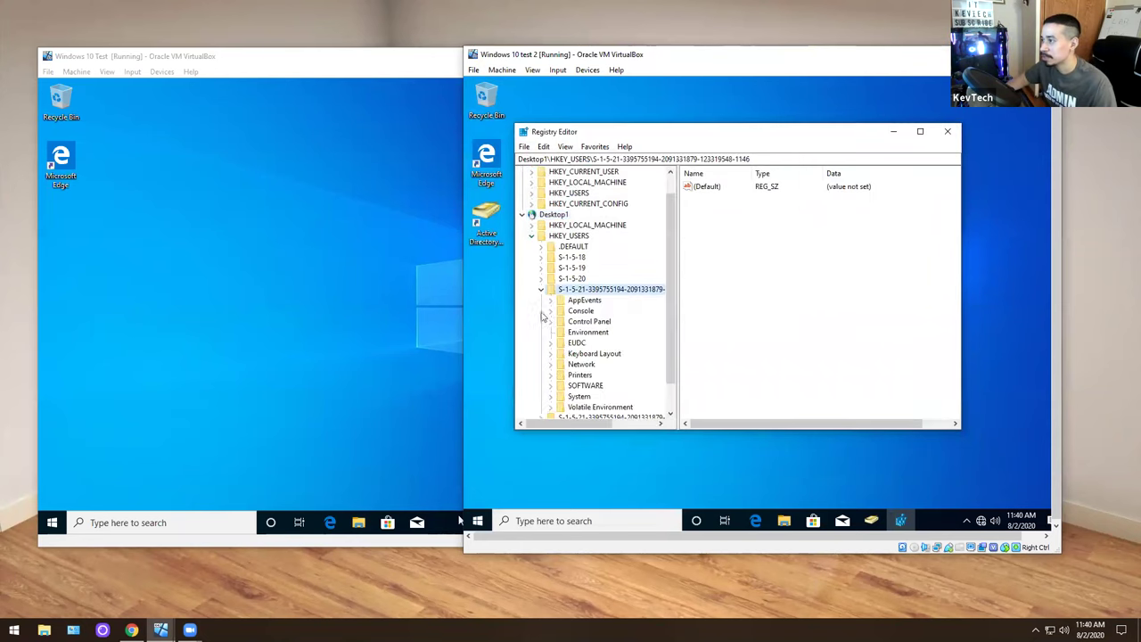
{"action": "left_click", "coordinate": [550, 374]}
{"action": "left_click", "coordinate": [550, 364]}
{"action": "left_click", "coordinate": [577, 375]}
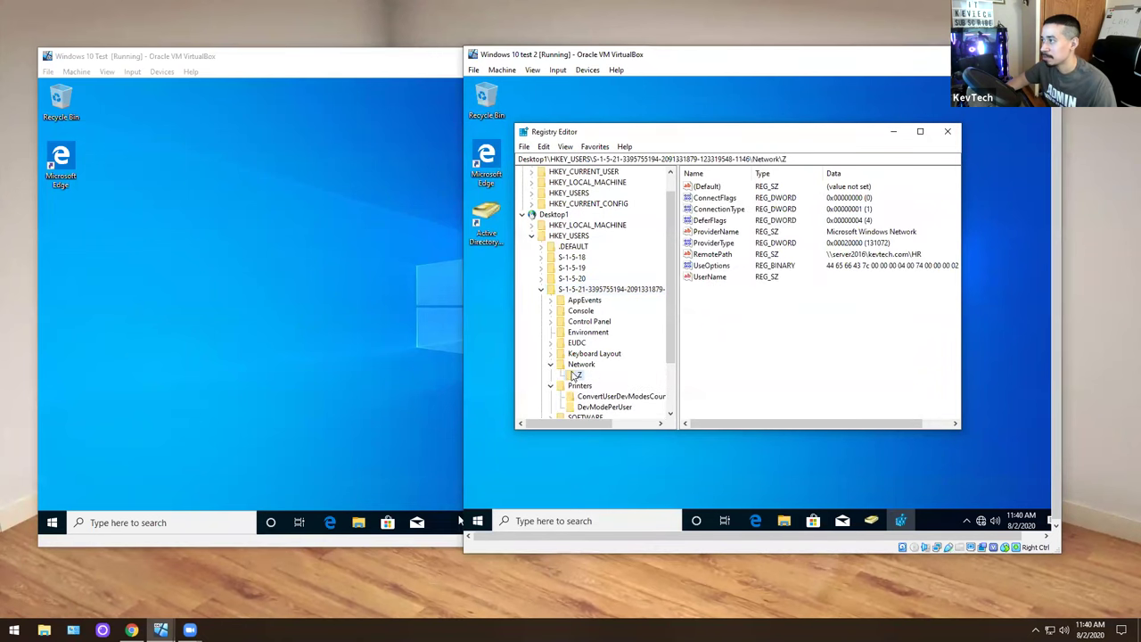
{"action": "left_click", "coordinate": [873, 265]}
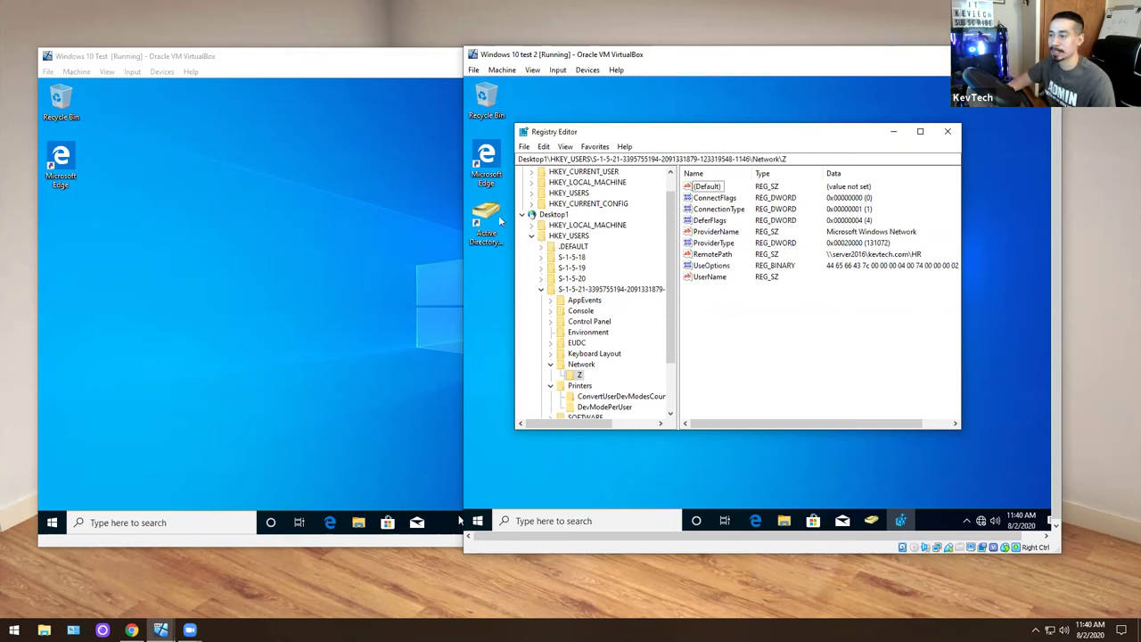
On the Windows 10 Test machine, run Services as administrator, entering the admin user name and password.
{"action": "left_click", "coordinate": [289, 272]}
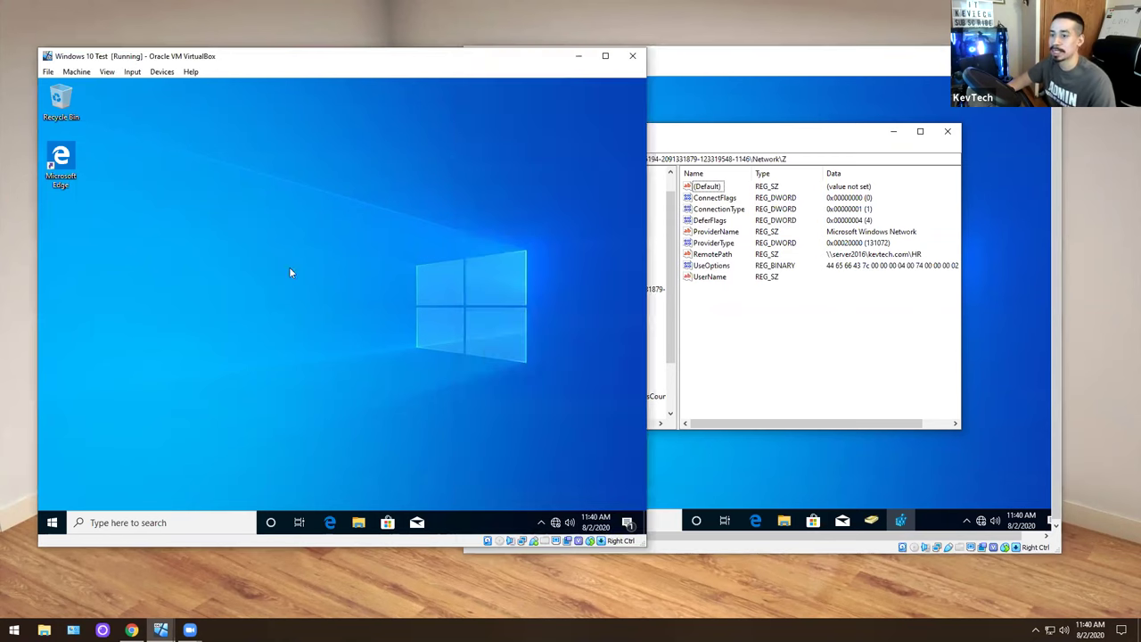
{"action": "left_click", "coordinate": [51, 524]}
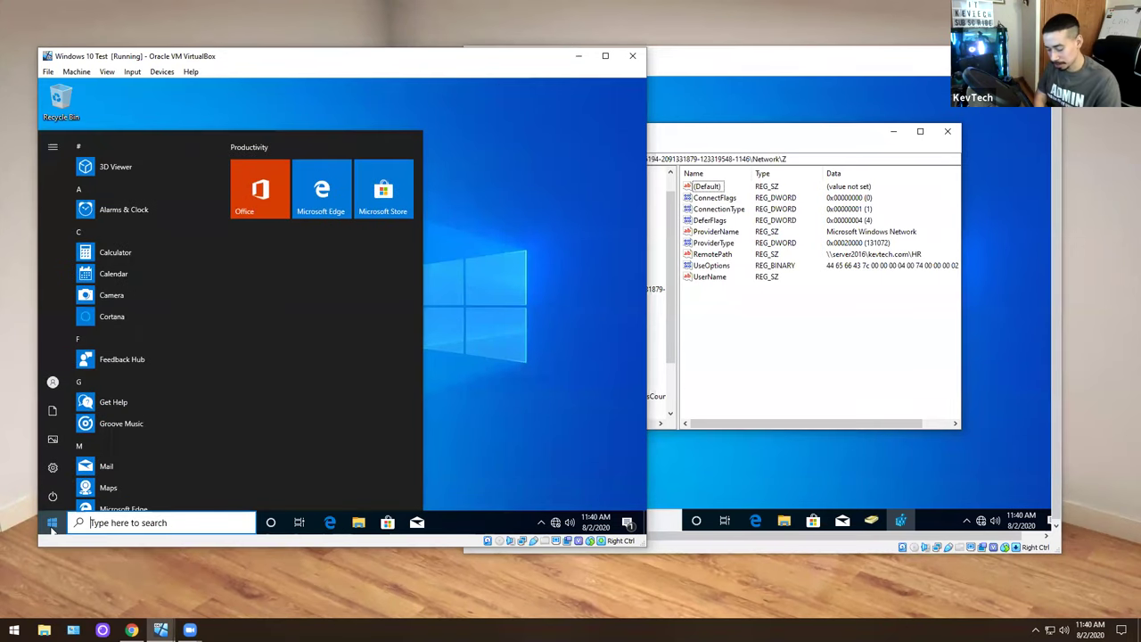
{"action": "type", "text": "serv"}
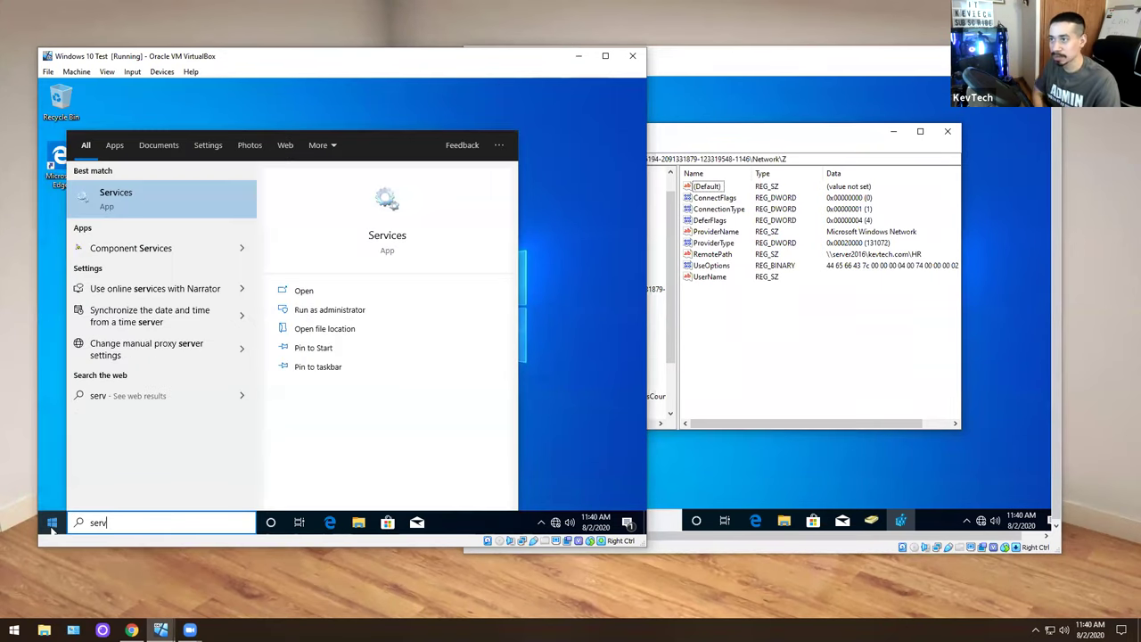
{"action": "left_click", "coordinate": [320, 311]}
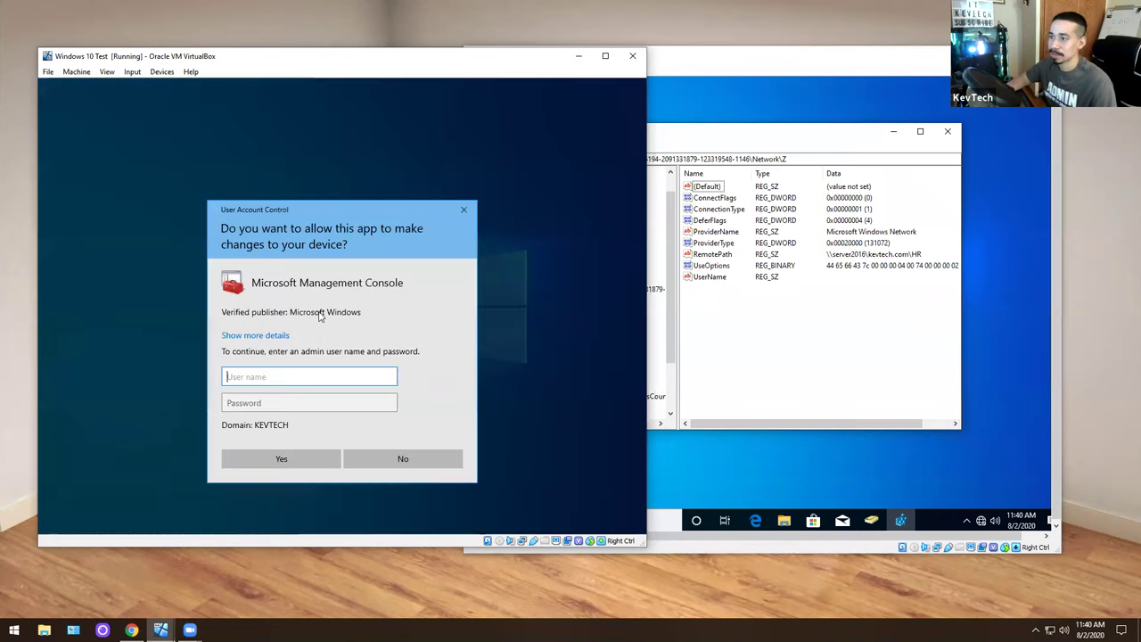
{"action": "type", "text": "administrat"}
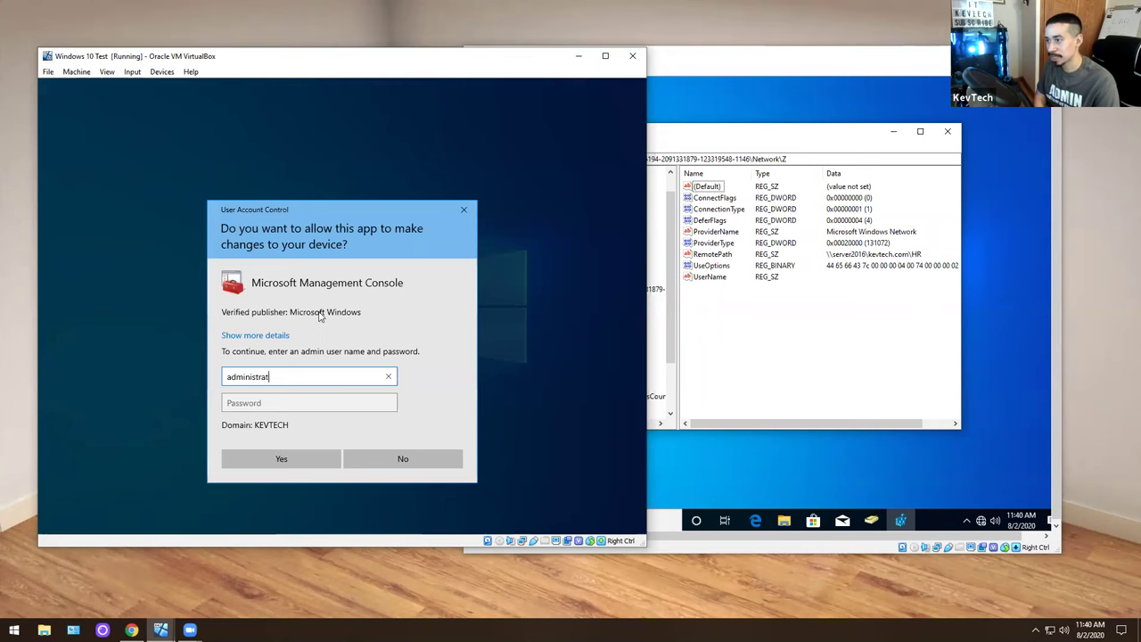
{"action": "type", "text": "or"}
{"action": "key", "text": "Tab"}
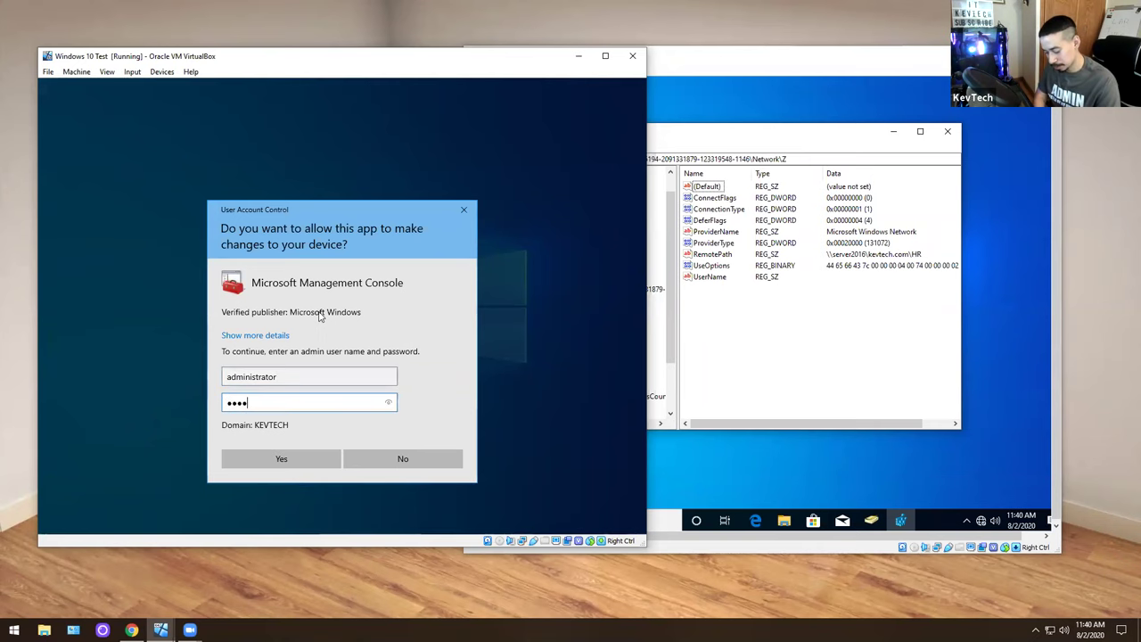
{"action": "key", "text": "Return"}
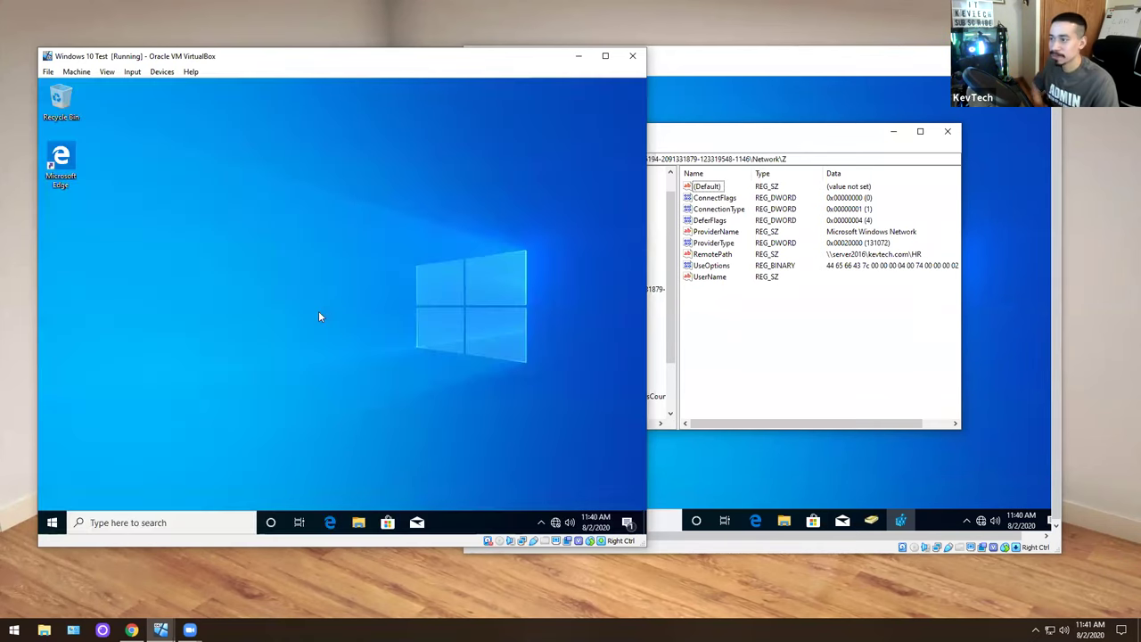
Open the properties of the Remote Registry service and stop the service.
{"action": "left_click", "coordinate": [318, 317]}
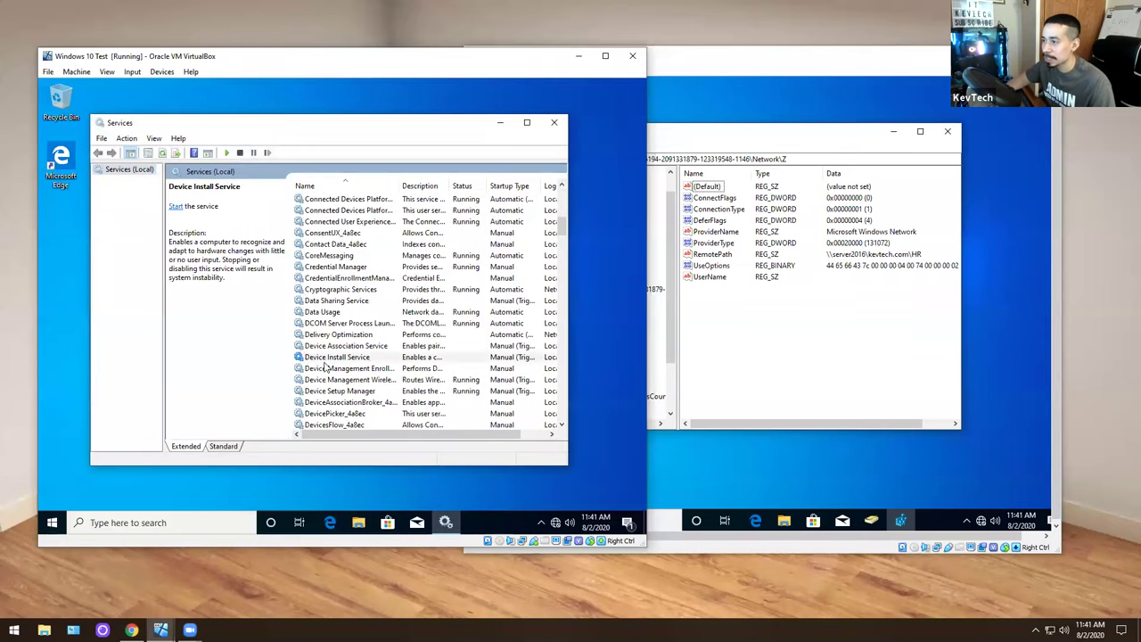
{"action": "key", "text": "r"}
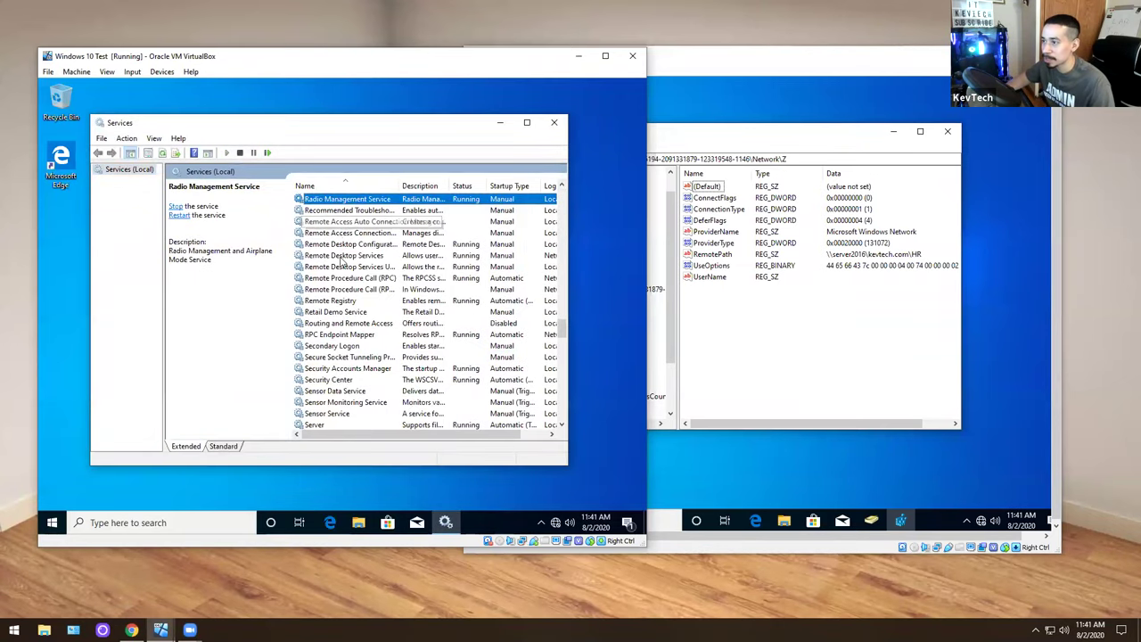
{"action": "double_click", "coordinate": [330, 301]}
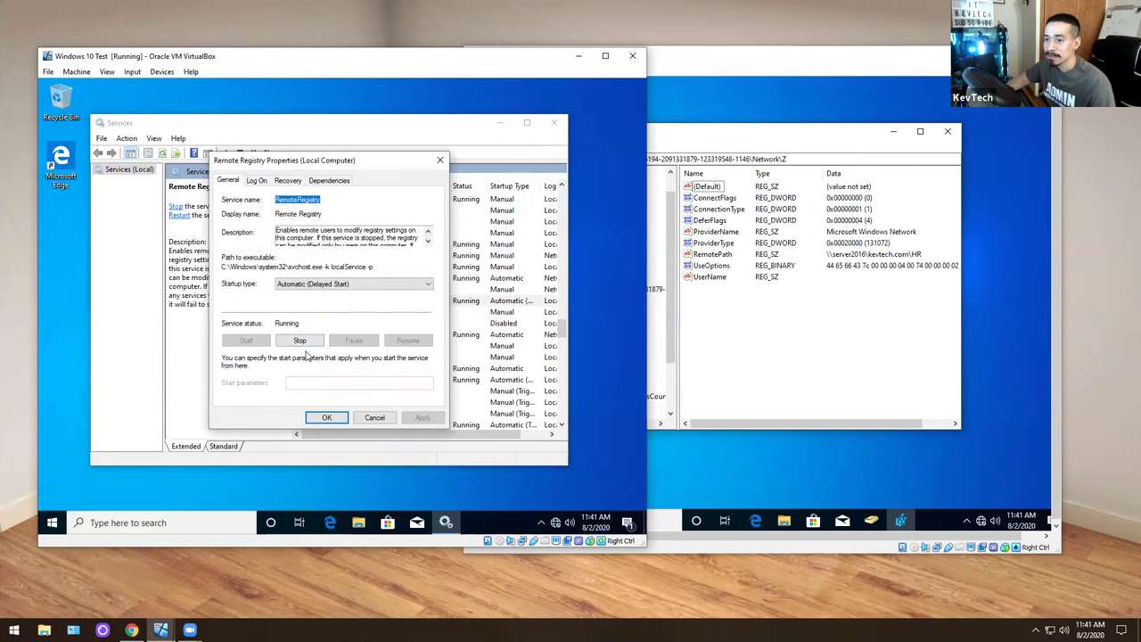
{"action": "left_click", "coordinate": [659, 283]}
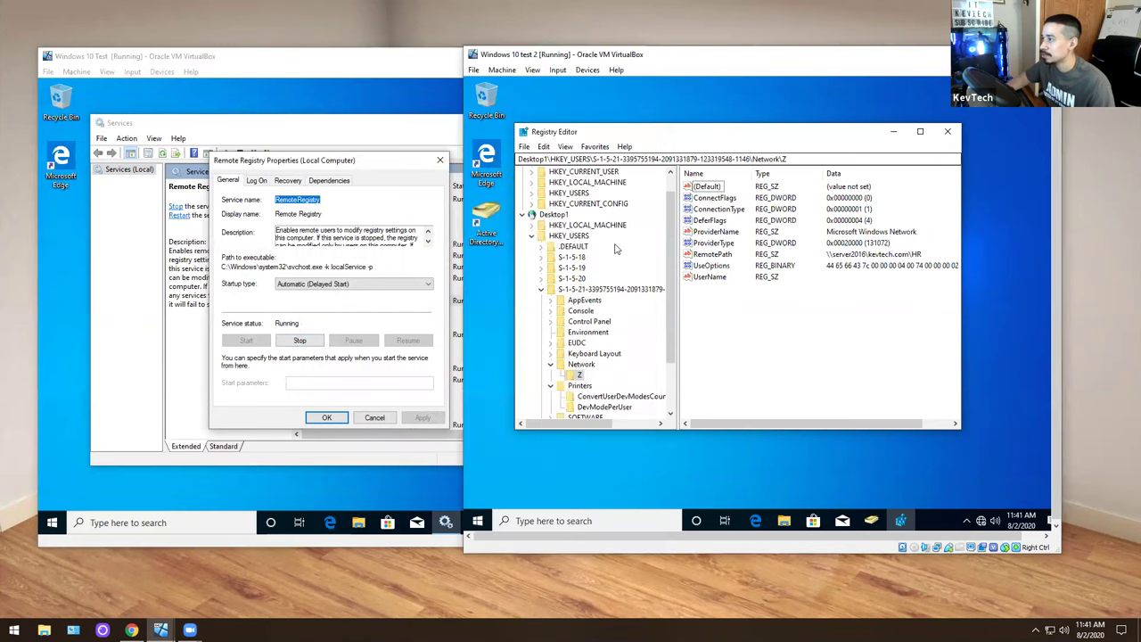
{"action": "left_click", "coordinate": [300, 340]}
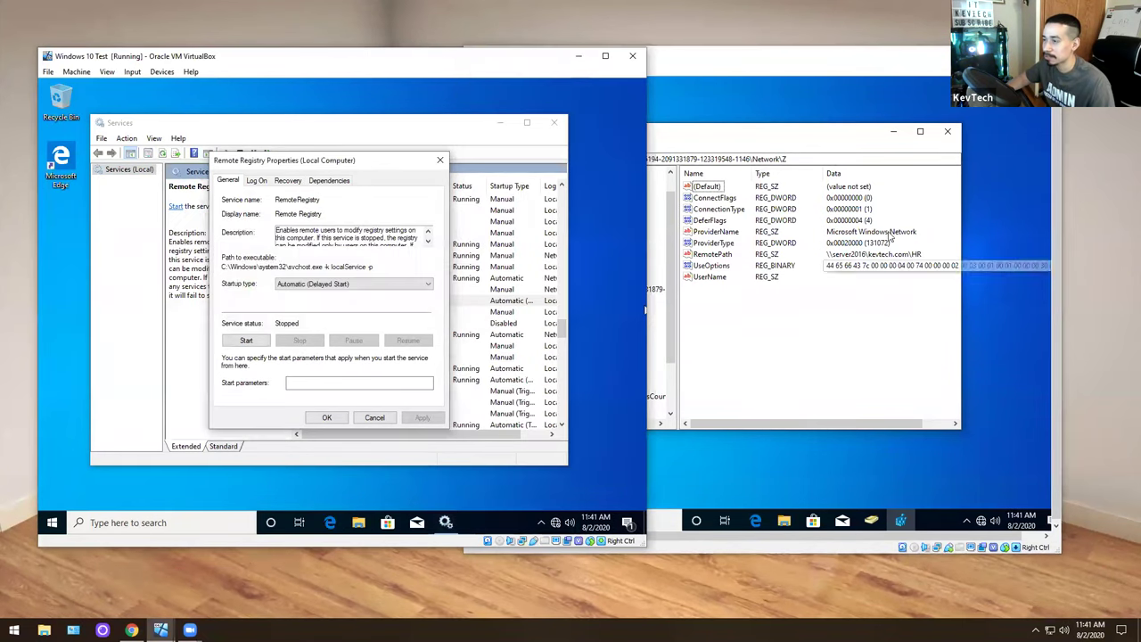
On Windows 10 test 2, close and restart Registry Editor, allowing it to make changes to the device.
{"action": "left_click", "coordinate": [946, 132]}
{"action": "left_click", "coordinate": [946, 132]}
{"action": "left_click", "coordinate": [477, 520]}
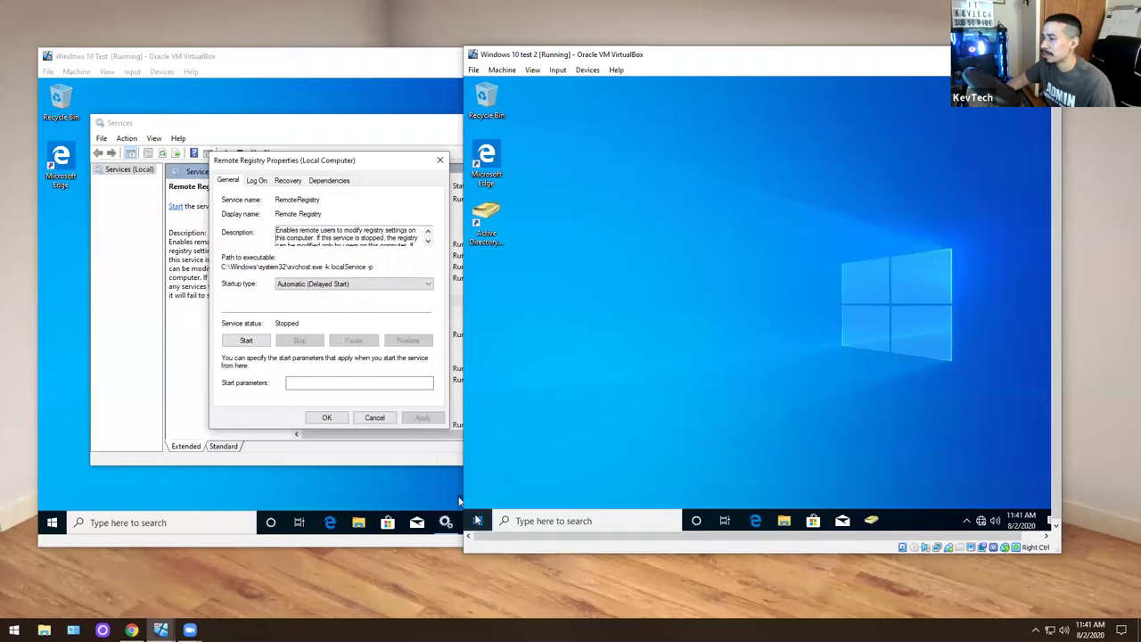
{"action": "type", "text": "reg"}
{"action": "key", "text": "Return"}
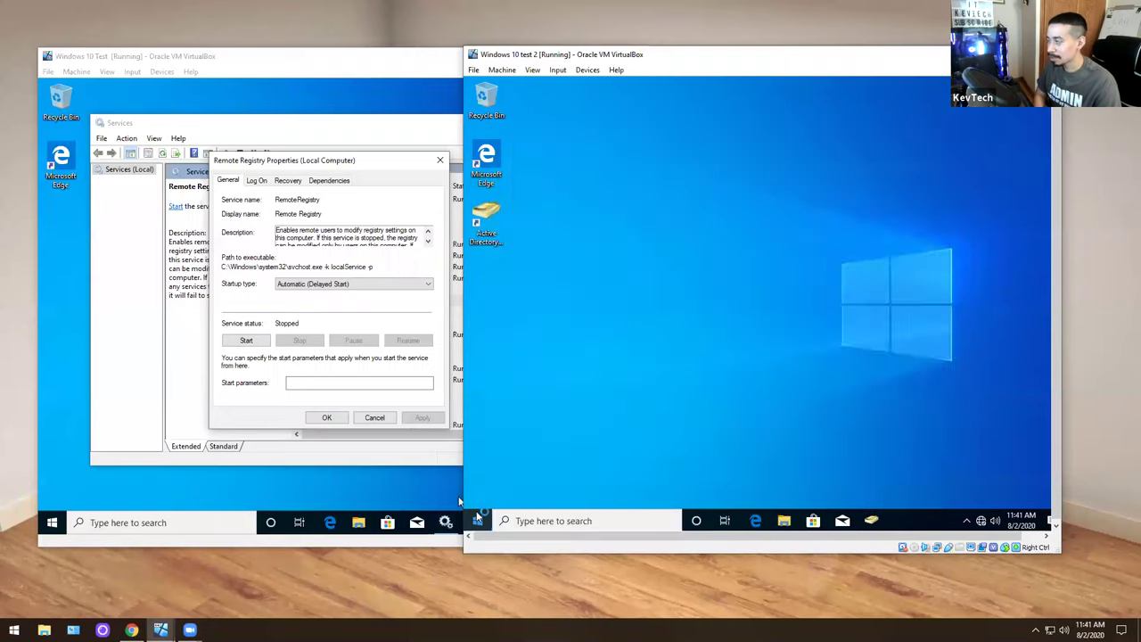
{"action": "left_click", "coordinate": [719, 372]}
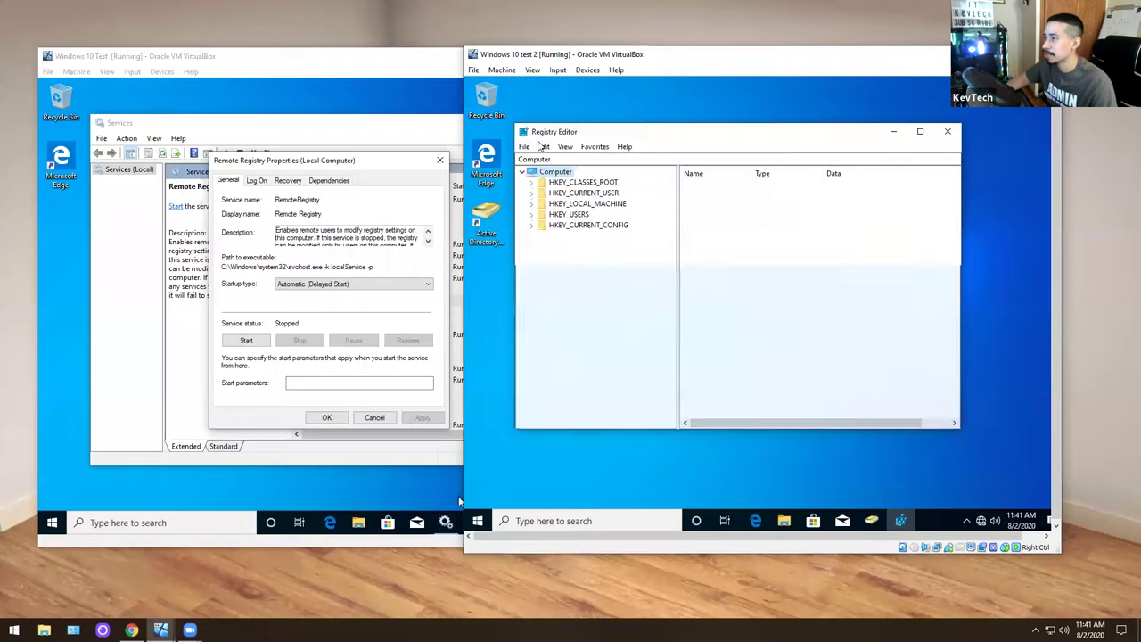
Connect Registry Editor to the network registry of desktop1 to test access with the service stopped.
{"action": "left_click", "coordinate": [524, 146]}
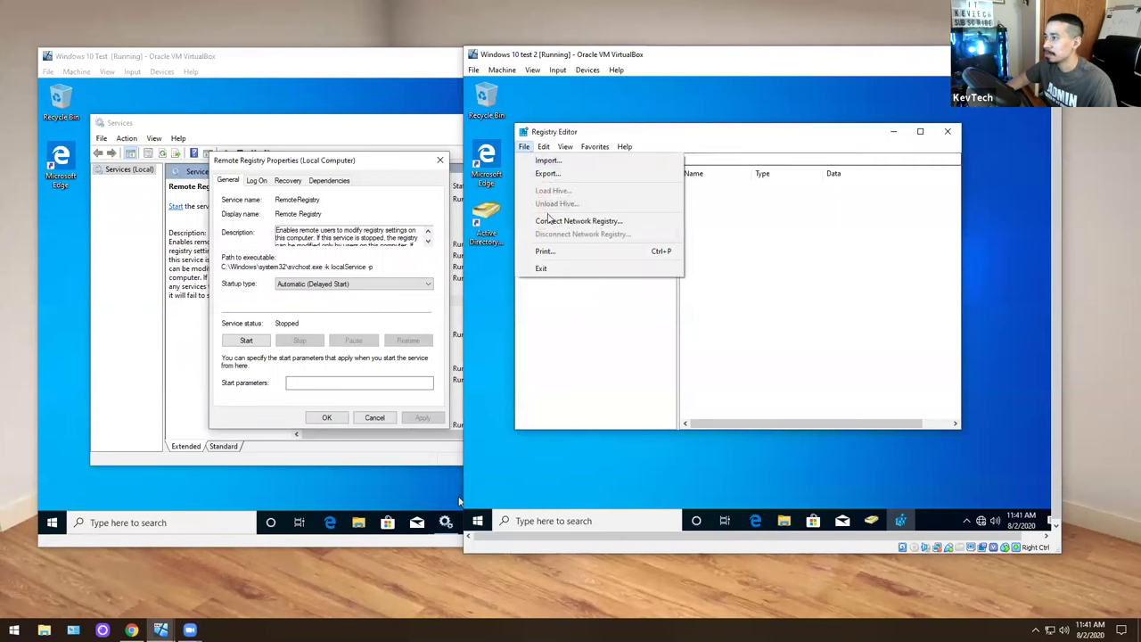
{"action": "left_click", "coordinate": [548, 219]}
{"action": "type", "text": "des"}
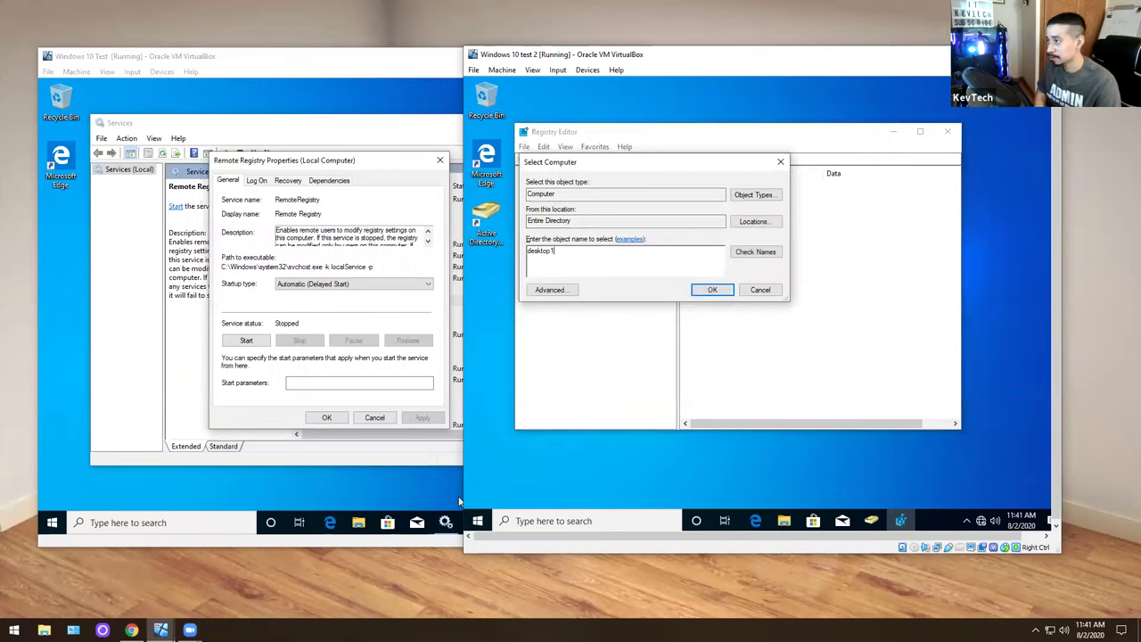
{"action": "type", "text": "ktop1"}
{"action": "key", "text": "Return"}
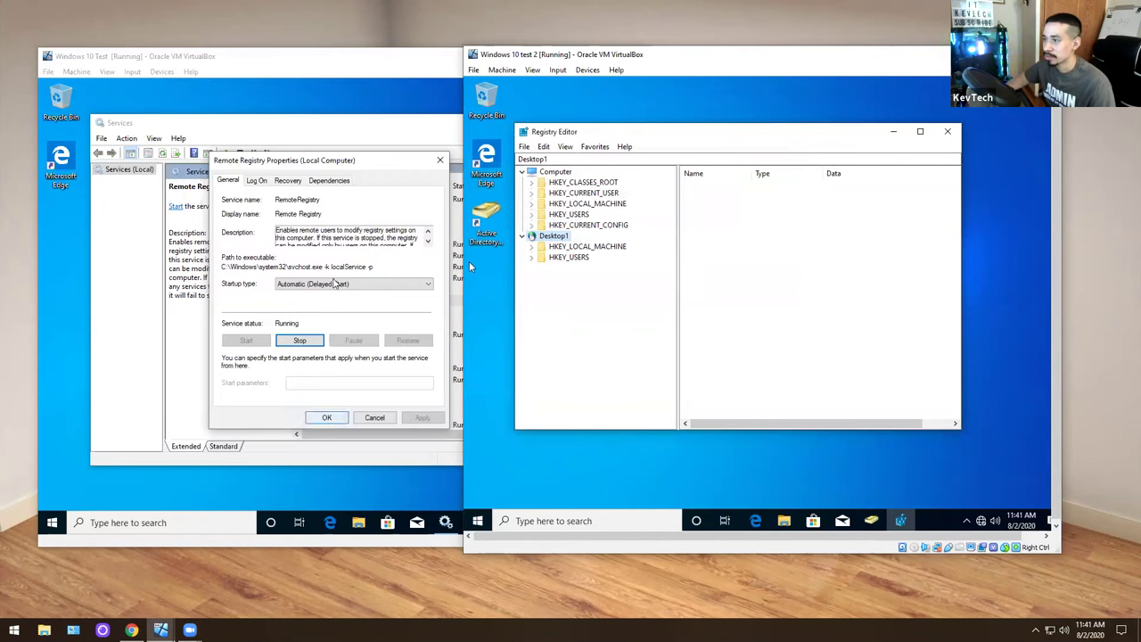
On the Windows 10 Test machine, set the Remote Registry service's startup type to Disabled and apply it.
{"action": "left_click", "coordinate": [336, 283]}
{"action": "left_click", "coordinate": [290, 317]}
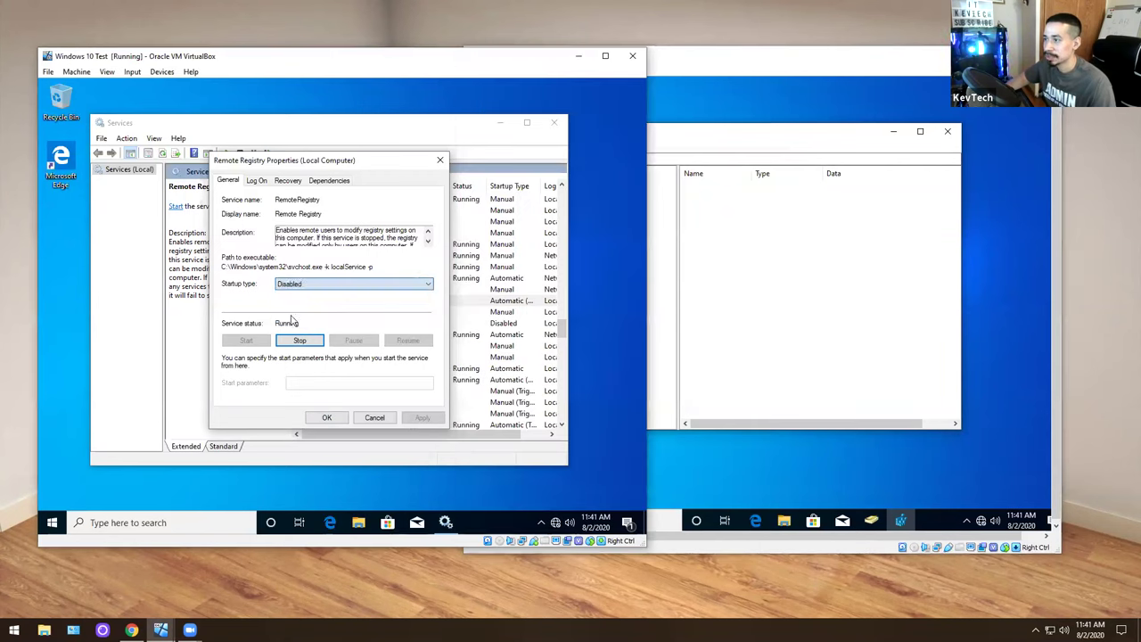
{"action": "left_click", "coordinate": [421, 418]}
Switch to Windows 10 test 2, close Registry Editor and start it again with permission to make changes.
{"action": "left_click", "coordinate": [746, 351]}
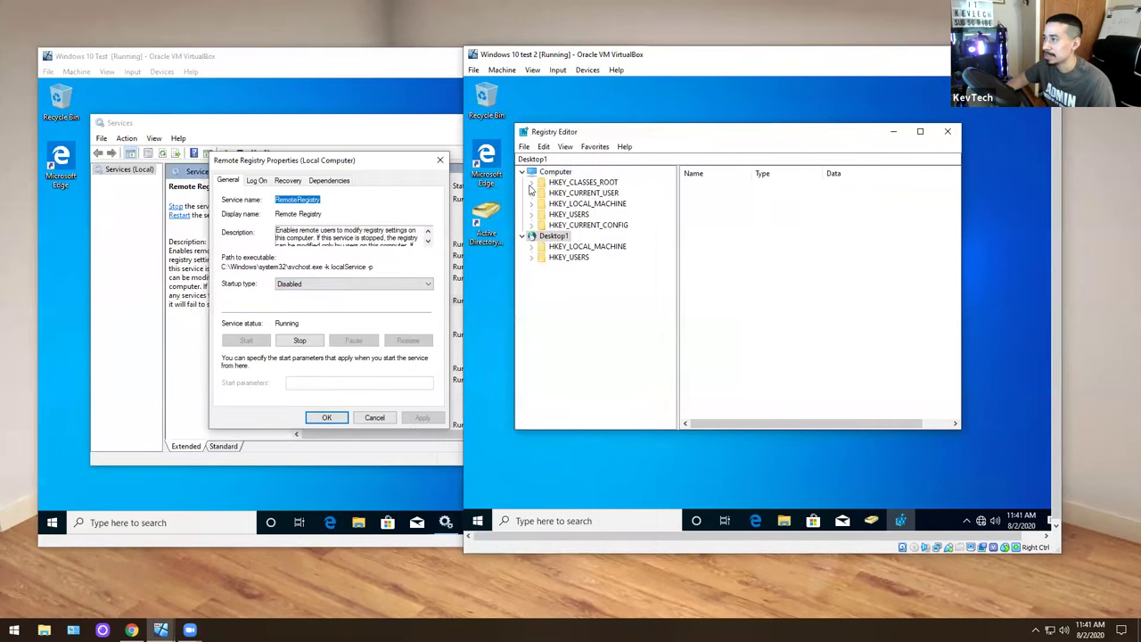
{"action": "left_click", "coordinate": [947, 131]}
{"action": "left_click", "coordinate": [478, 521]}
{"action": "type", "text": "regedit"}
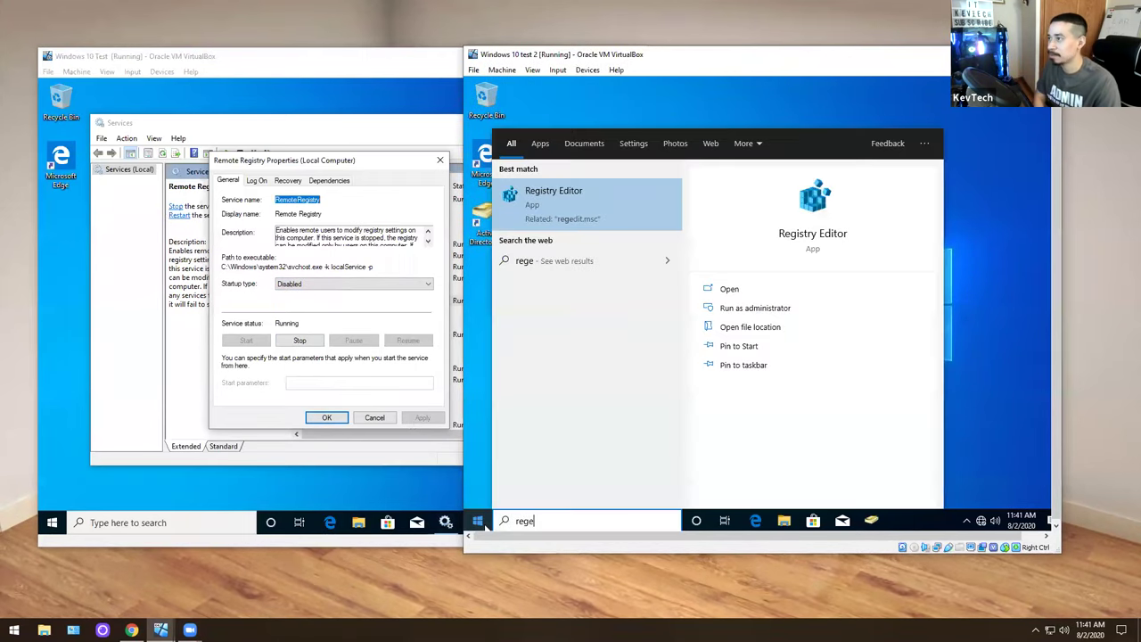
{"action": "key", "text": "Return"}
{"action": "left_click", "coordinate": [707, 373]}
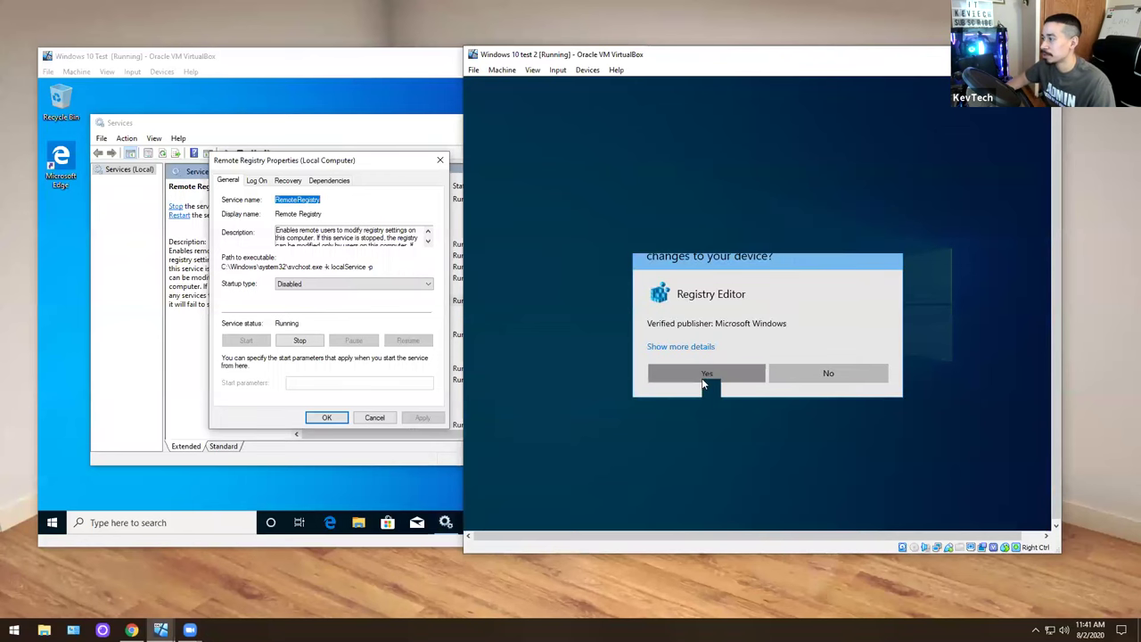
Connect Registry Editor to the network registry of Desktop1 again.
{"action": "left_click", "coordinate": [526, 147]}
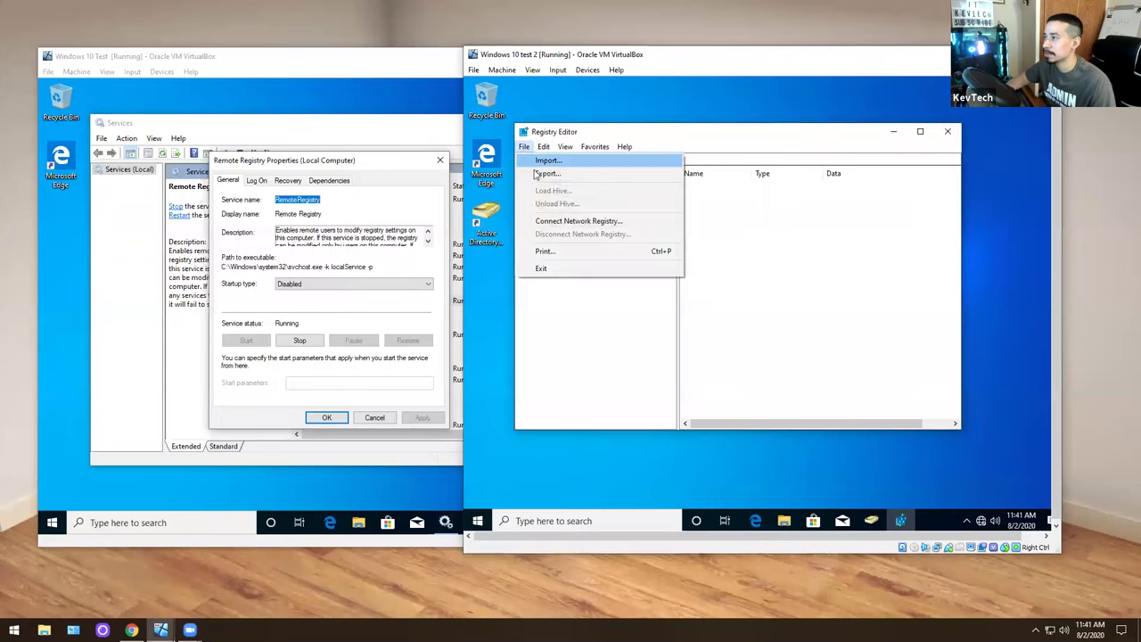
{"action": "left_click", "coordinate": [575, 222]}
{"action": "type", "text": "Desktop1"}
{"action": "key", "text": "Return"}
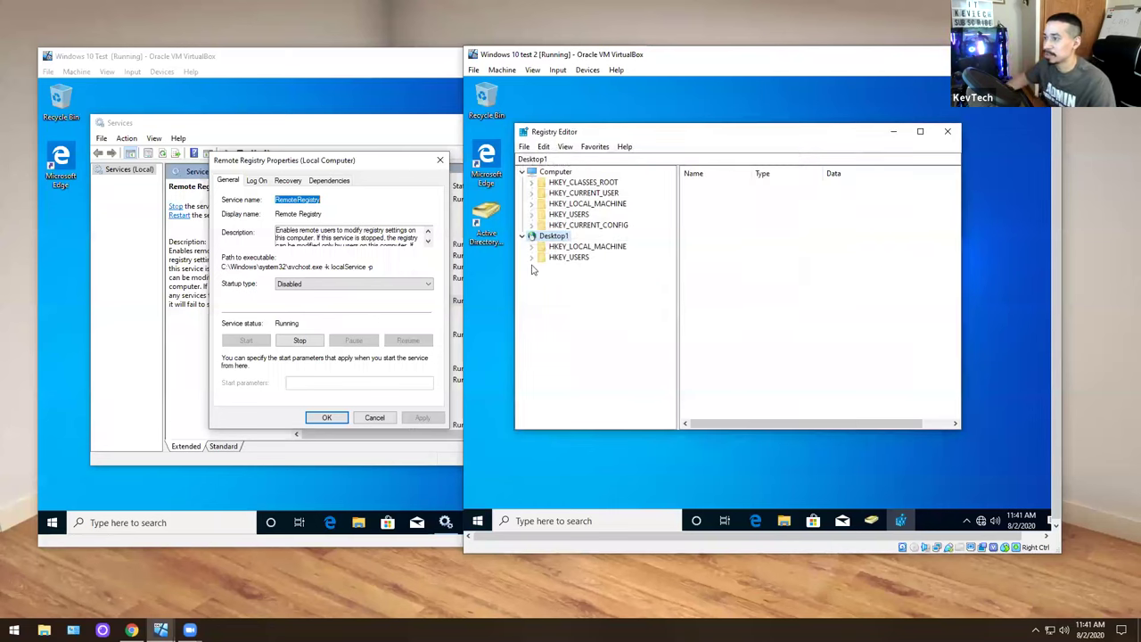
On the Windows 10 Test machine, confirm the Remote Registry properties, reopen them and stop the disabled service.
{"action": "left_click", "coordinate": [326, 417]}
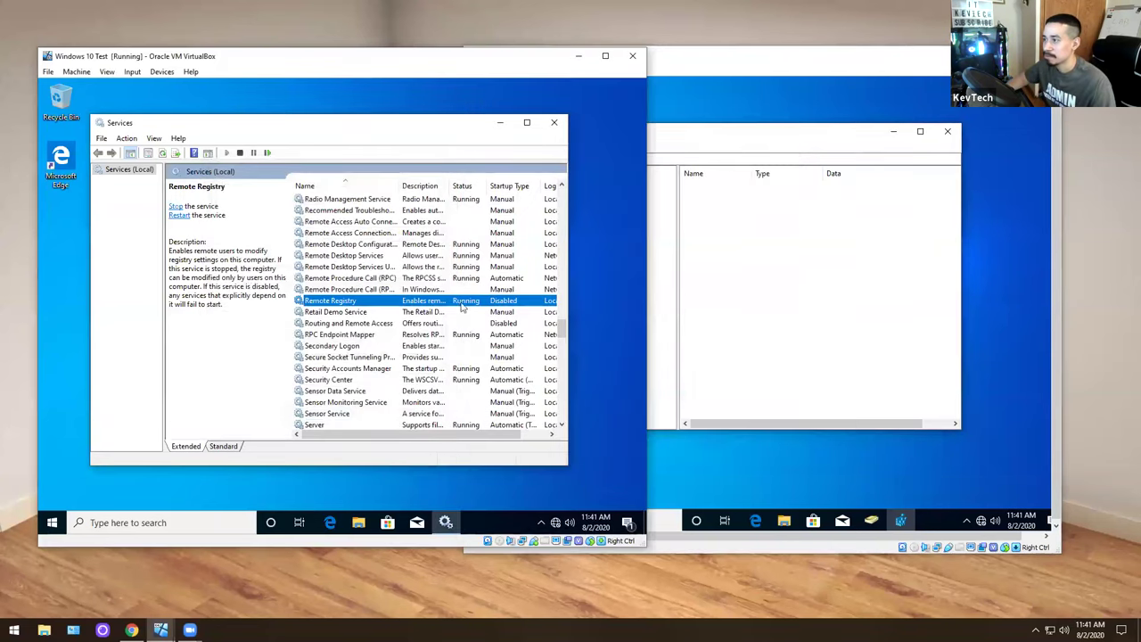
{"action": "double_click", "coordinate": [369, 305]}
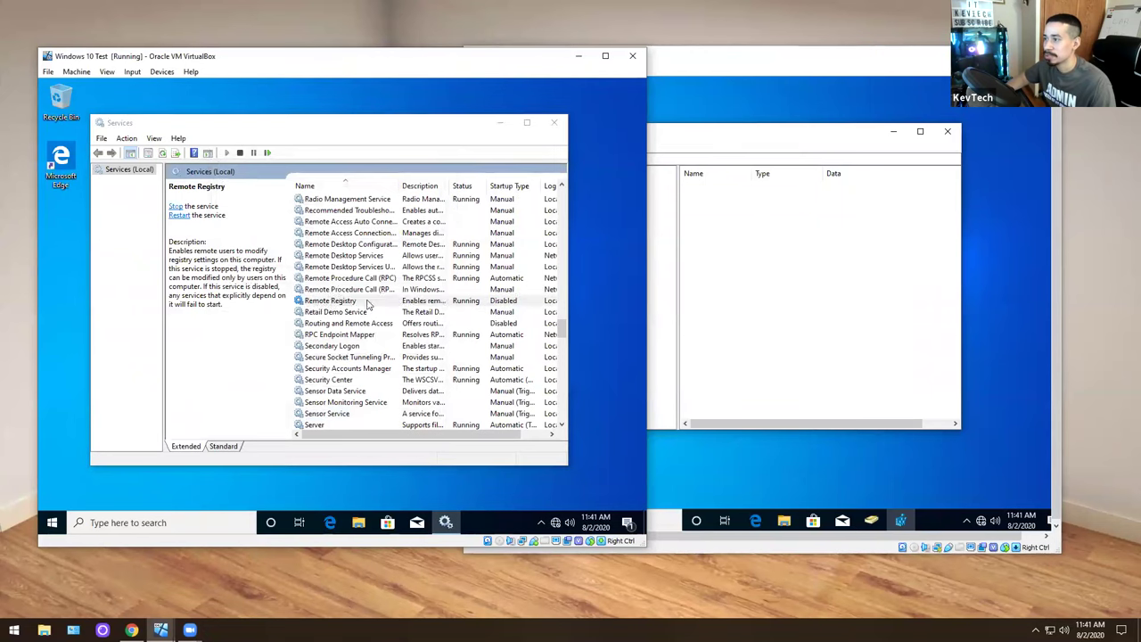
{"action": "left_click", "coordinate": [299, 340]}
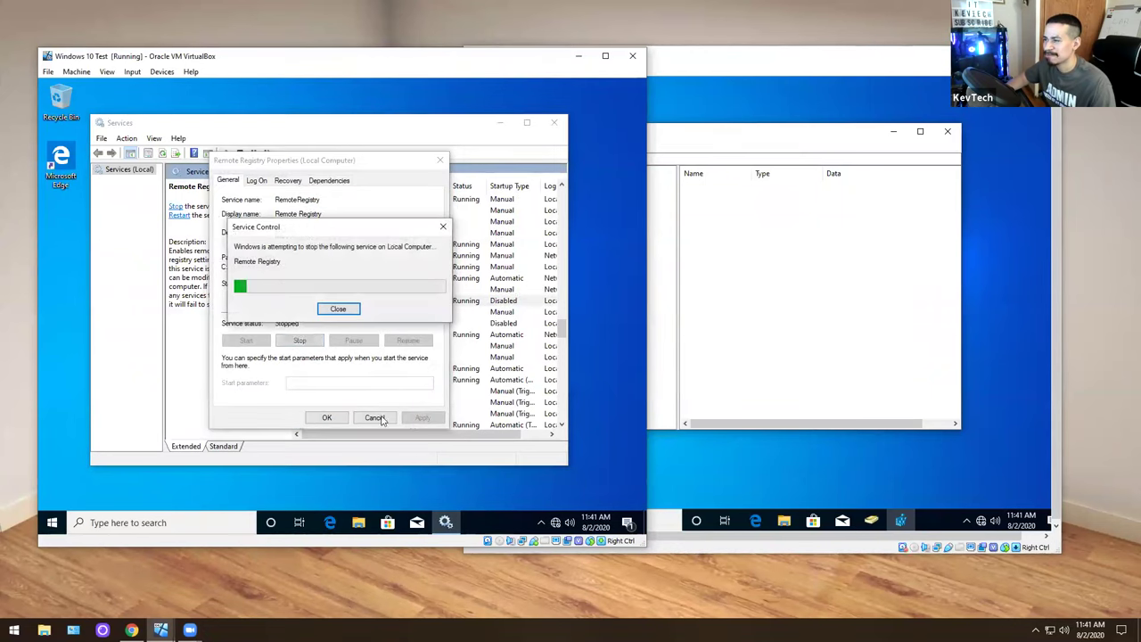
In the open Registry Editor on Windows 10 test 2, try connecting to desktop1's network registry.
{"action": "left_click", "coordinate": [730, 209]}
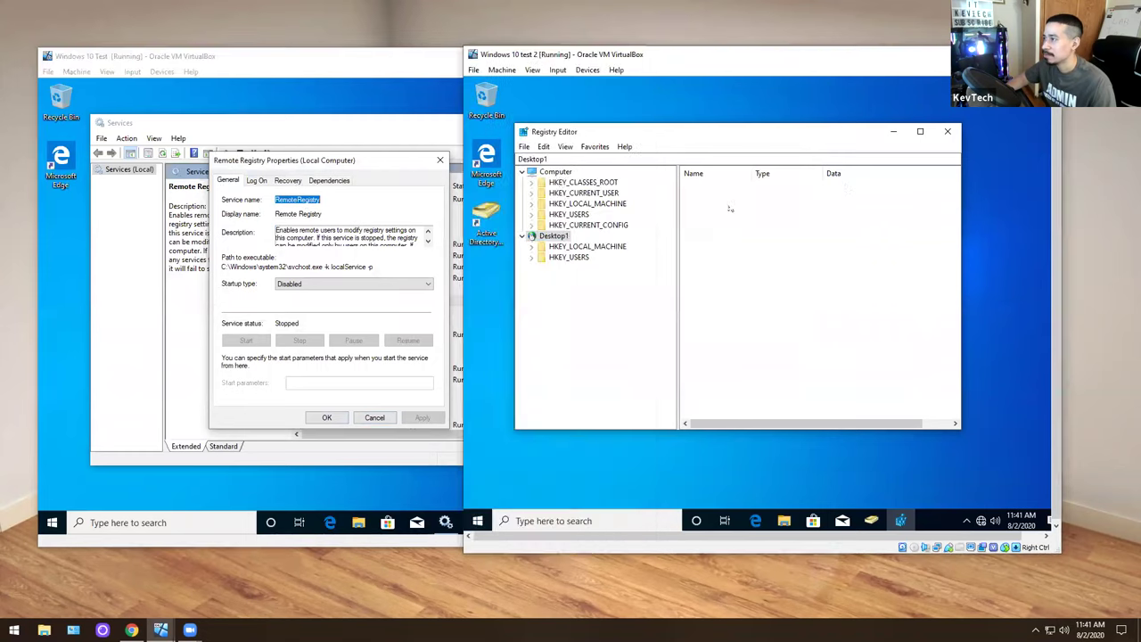
{"action": "left_click", "coordinate": [525, 146]}
{"action": "left_click", "coordinate": [575, 220]}
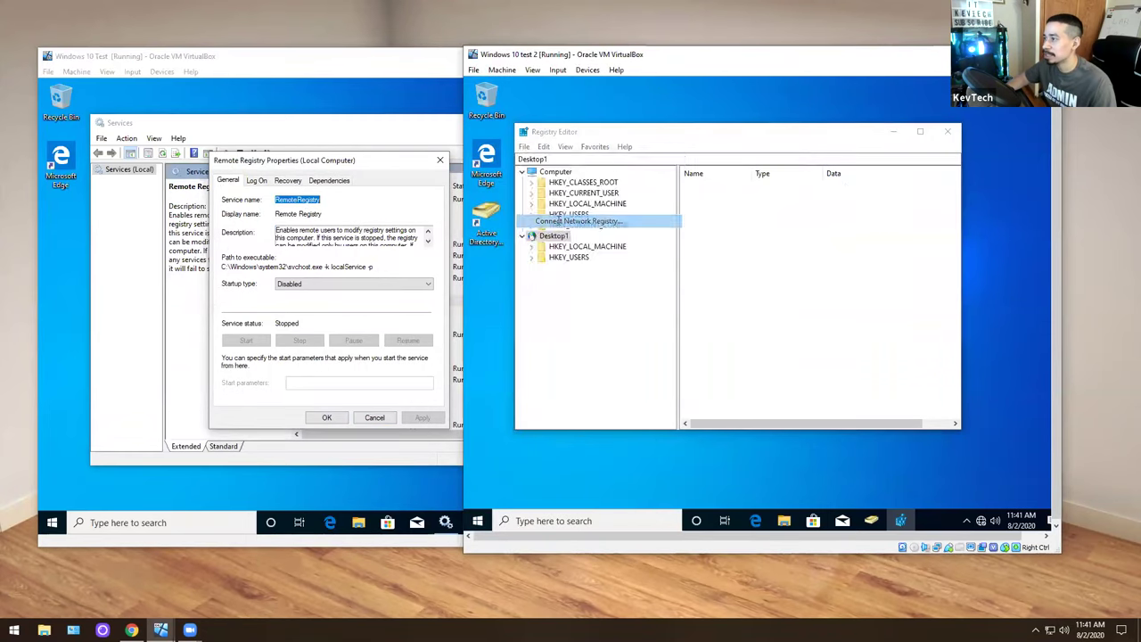
{"action": "type", "text": "desktop1"}
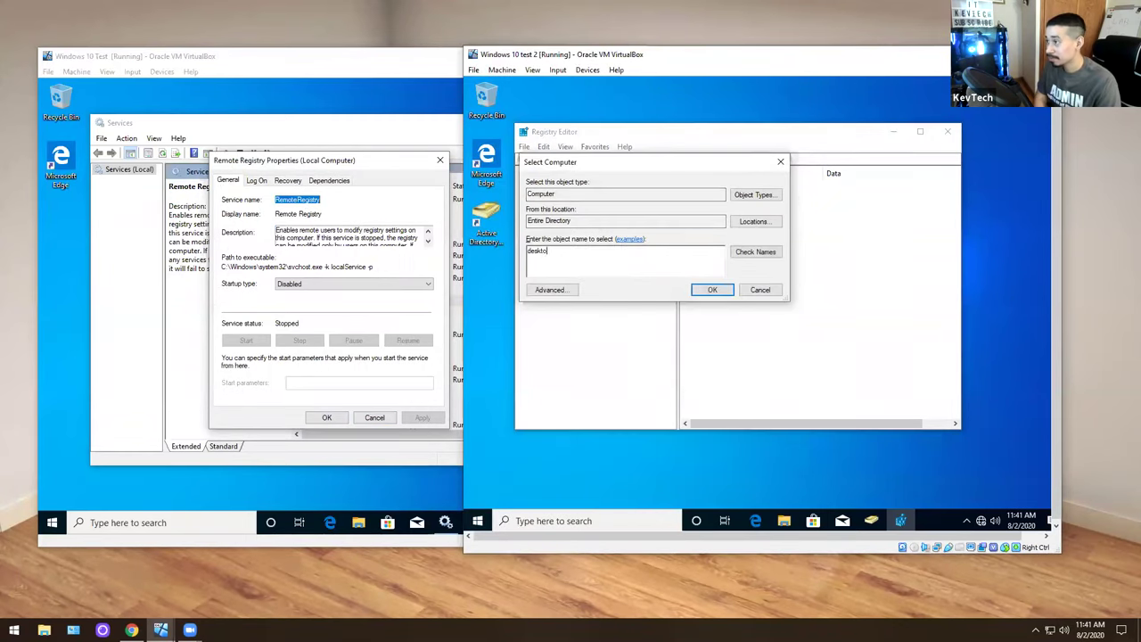
{"action": "key", "text": "Return"}
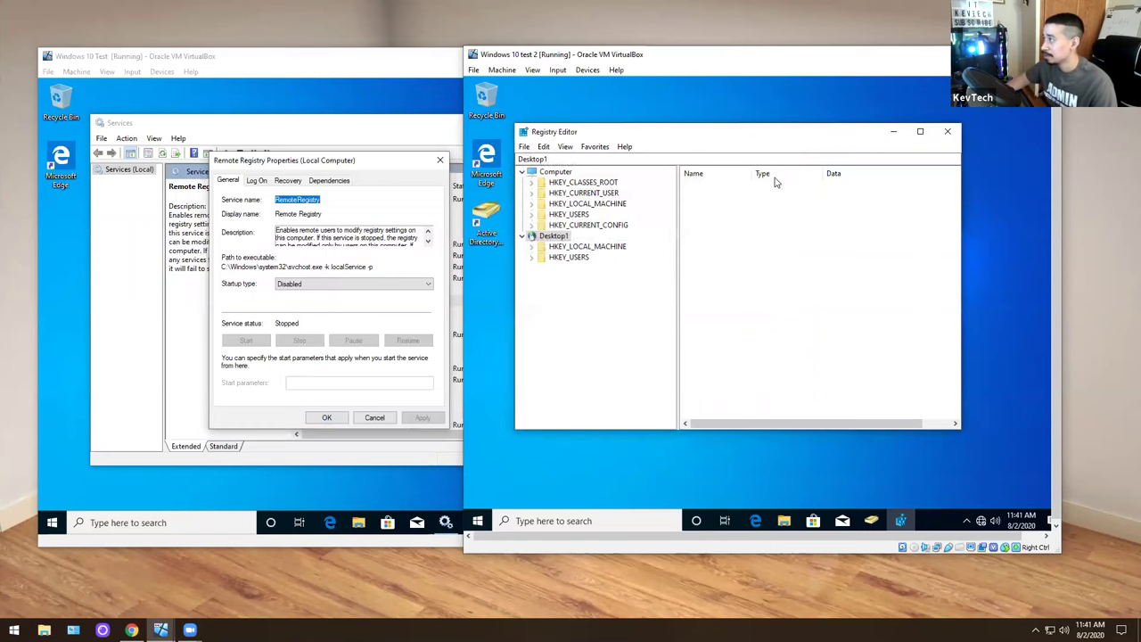
Close Registry Editor and relaunch regedit, allowing it to make changes to the device.
{"action": "left_click", "coordinate": [947, 131]}
{"action": "left_click", "coordinate": [478, 521]}
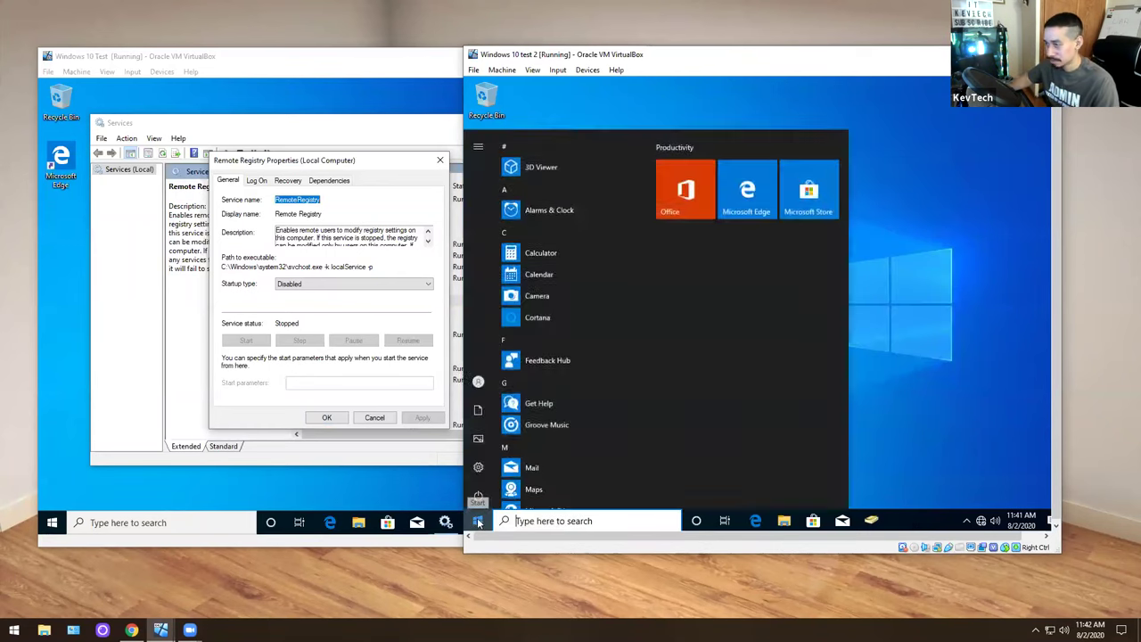
{"action": "type", "text": "regedit"}
{"action": "key", "text": "Return"}
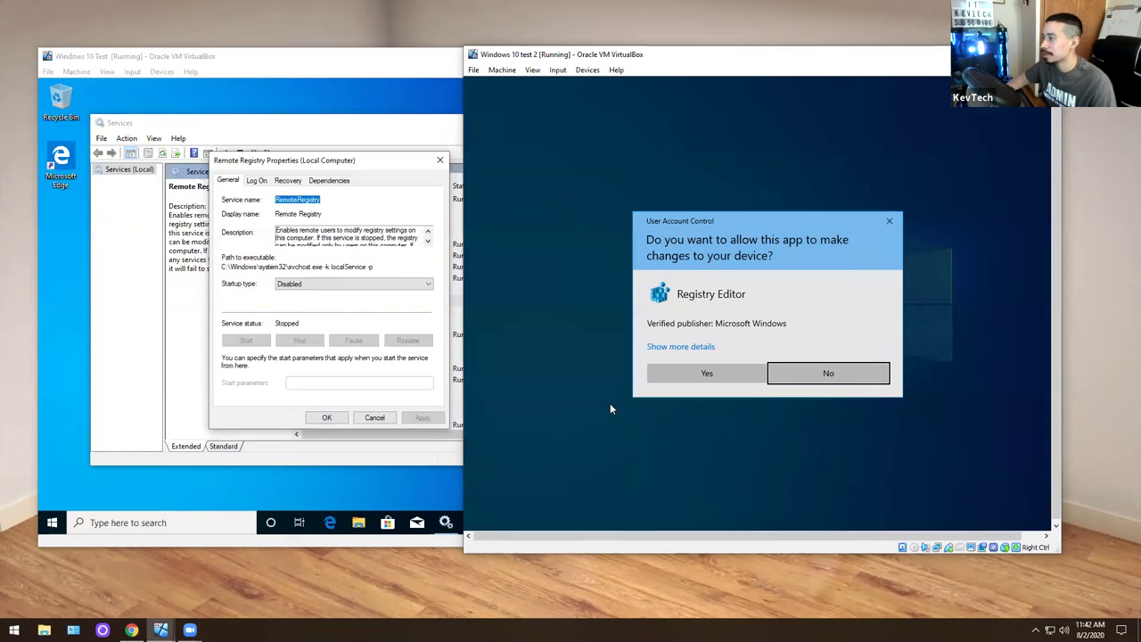
{"action": "left_click", "coordinate": [657, 383]}
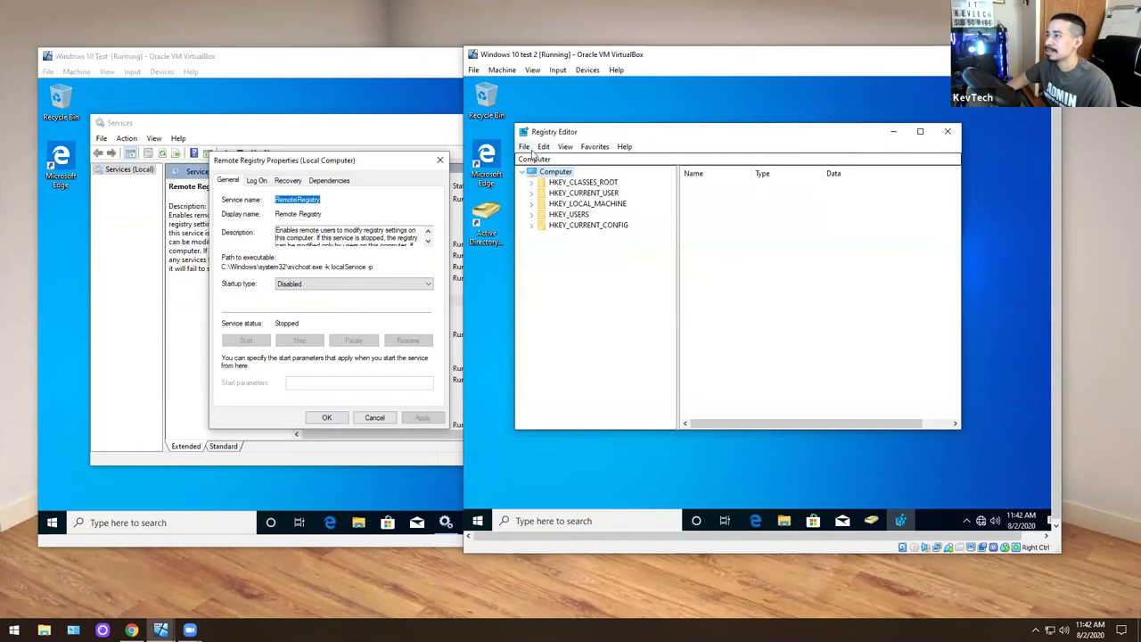
Try to connect the restarted Registry Editor to the network registry of desktop1.
{"action": "left_click", "coordinate": [527, 147]}
{"action": "left_click", "coordinate": [557, 224]}
{"action": "type", "text": "desktop1"}
{"action": "key", "text": "Return"}
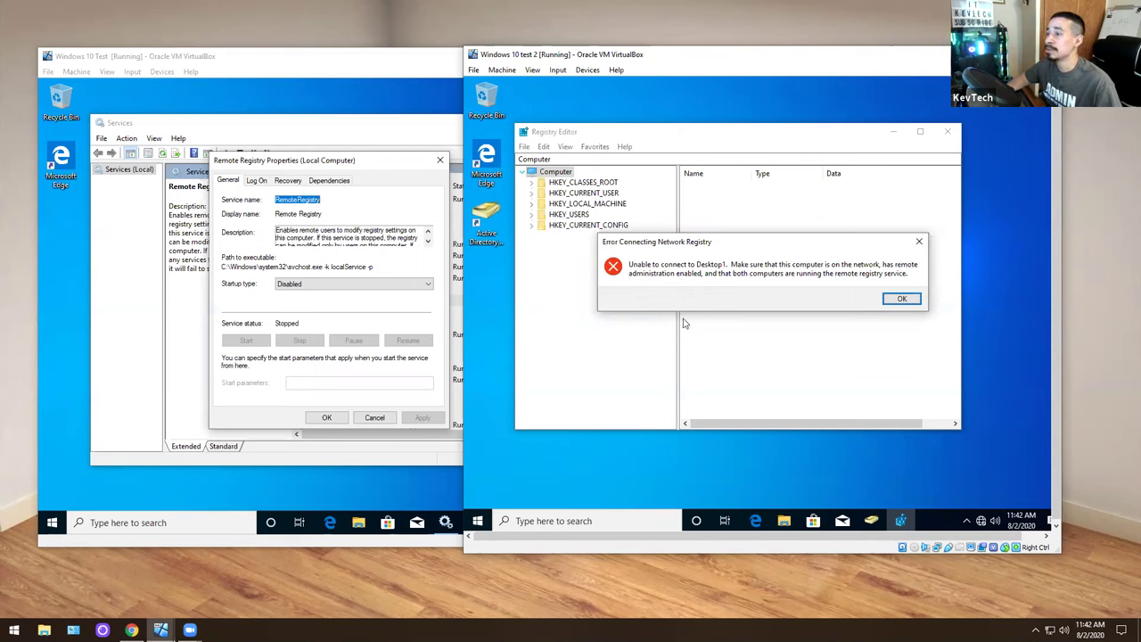
Dismiss the connection error and, on the Windows 10 Test machine, set the Remote Registry startup type to Automatic (Delayed Start).
{"action": "left_click", "coordinate": [900, 300]}
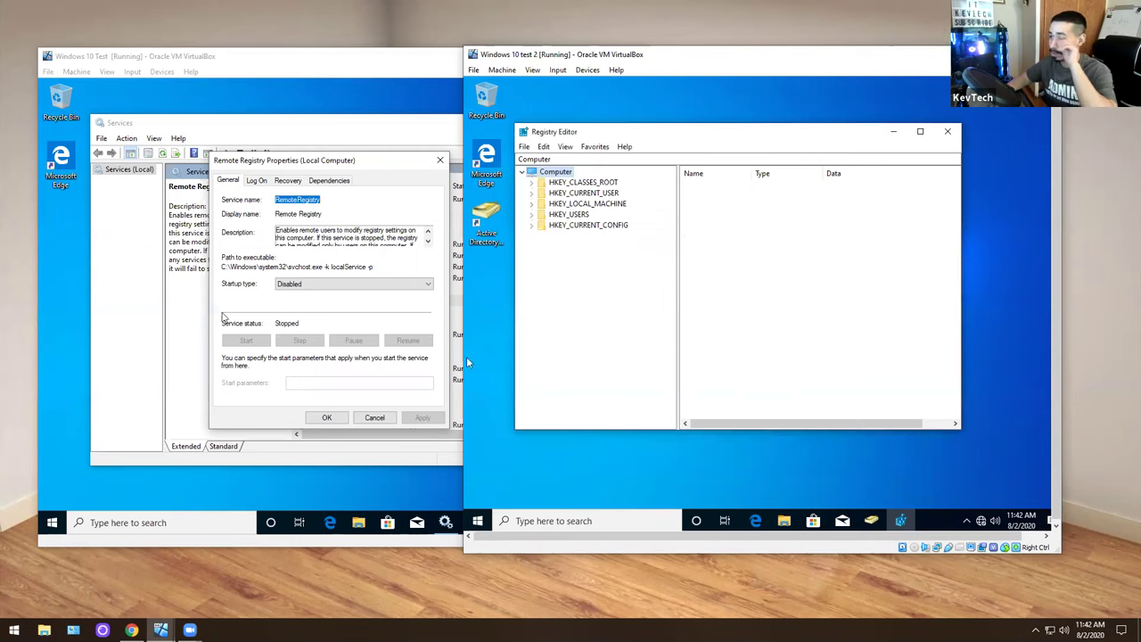
{"action": "left_click", "coordinate": [285, 285]}
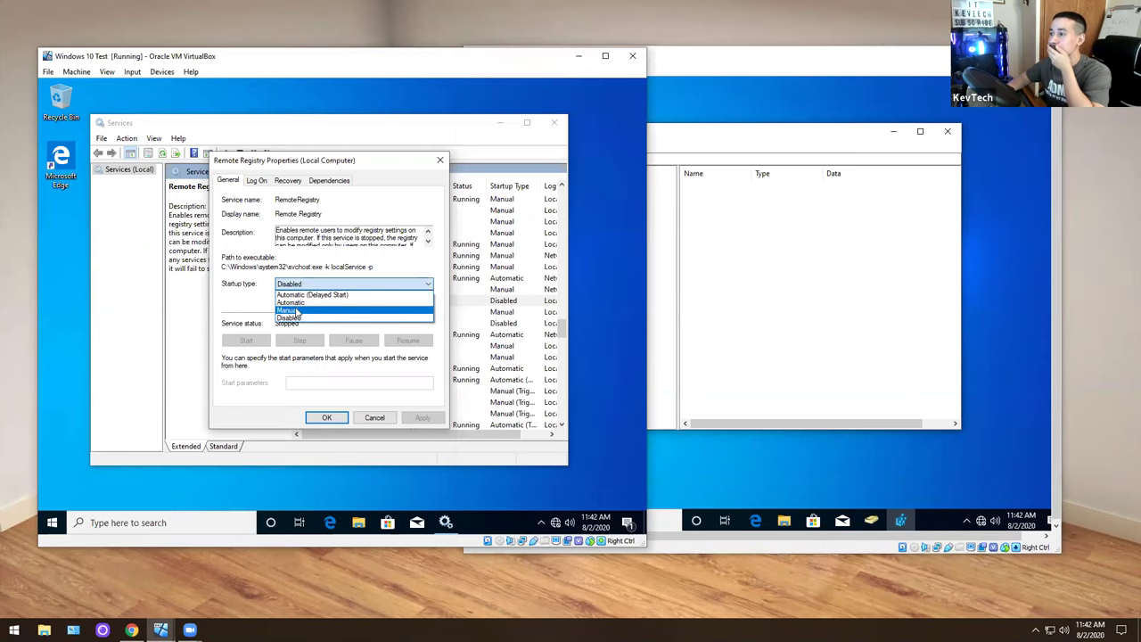
{"action": "left_click", "coordinate": [303, 295]}
{"action": "left_click", "coordinate": [415, 418]}
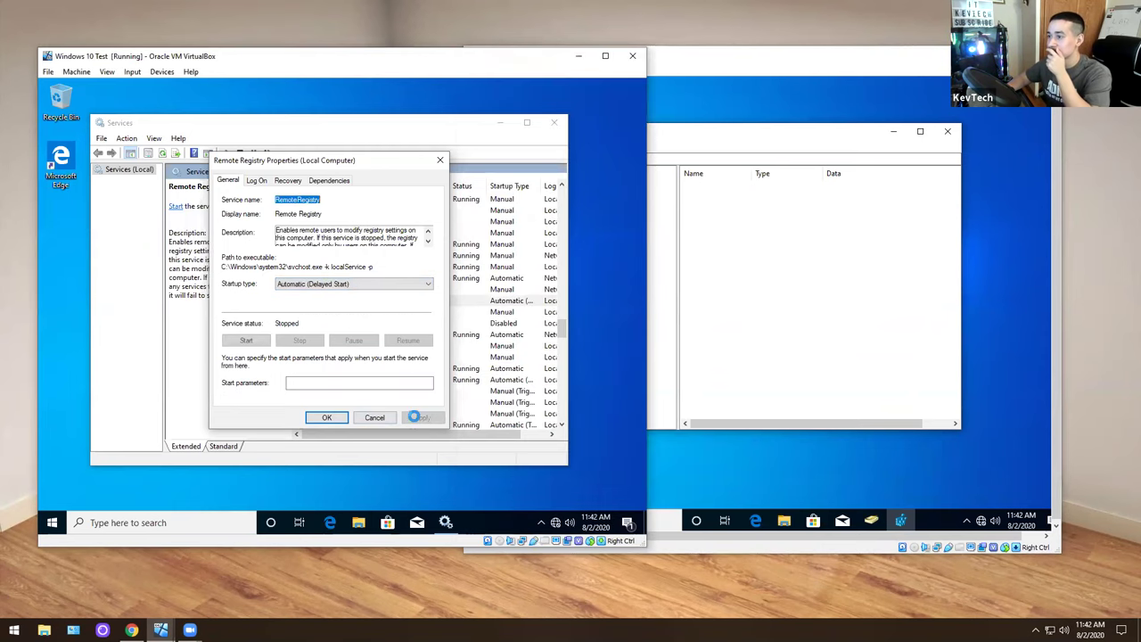
Start the Remote Registry service, confirm its properties and close the Services console.
{"action": "left_click", "coordinate": [246, 341]}
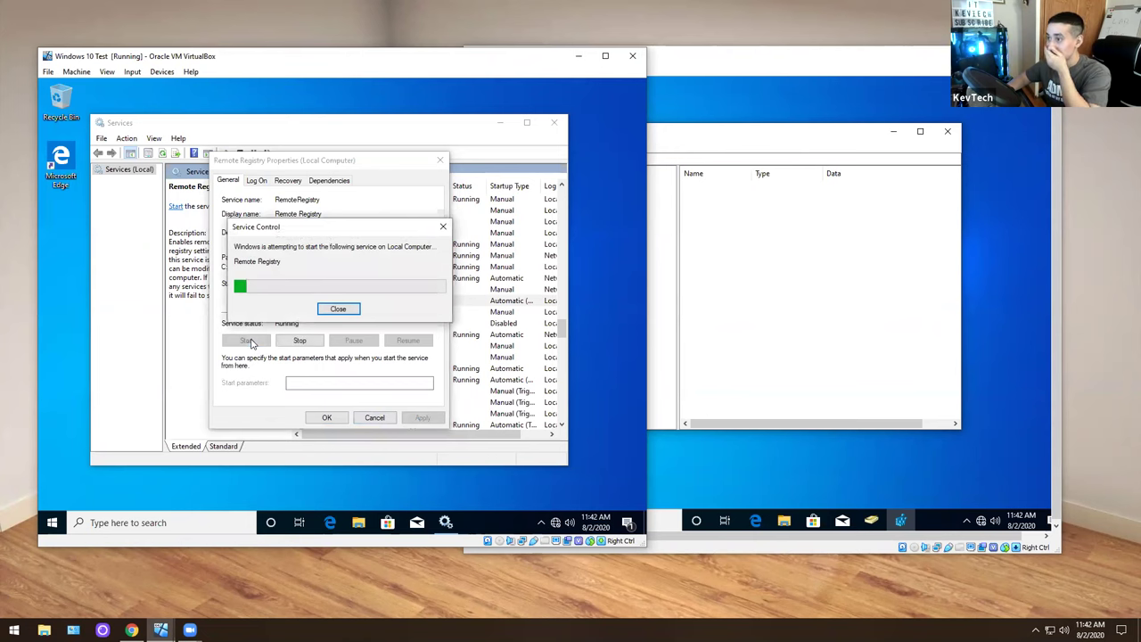
{"action": "left_click", "coordinate": [326, 417]}
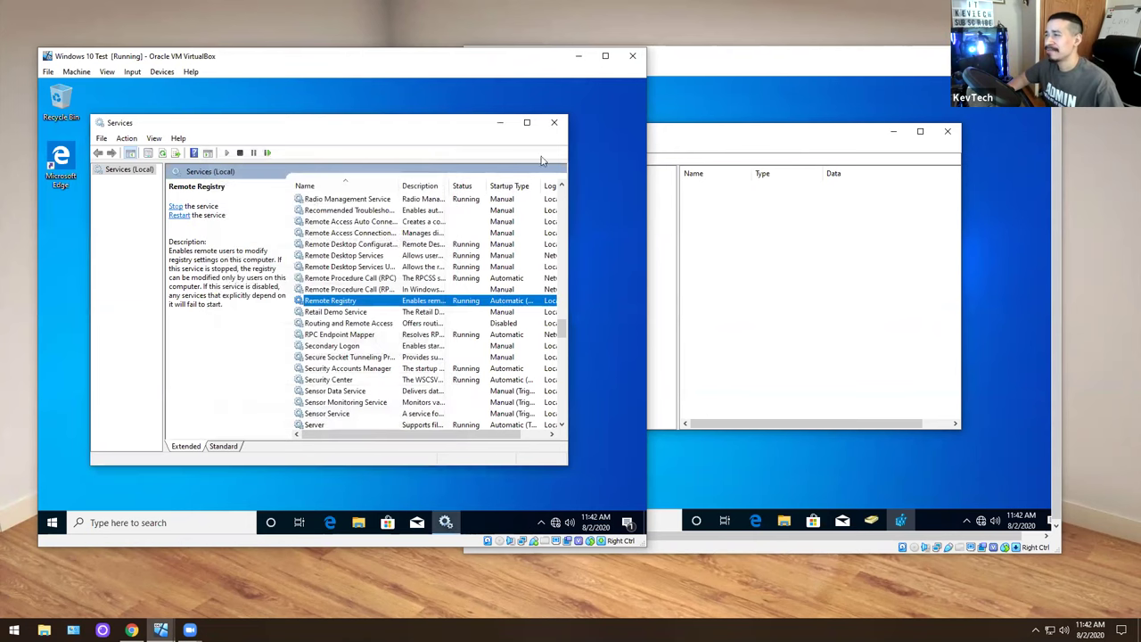
{"action": "left_click", "coordinate": [555, 122]}
On Windows 10 test 2, close Registry Editor and reopen it, allowing it to make changes to the device.
{"action": "left_click", "coordinate": [927, 191]}
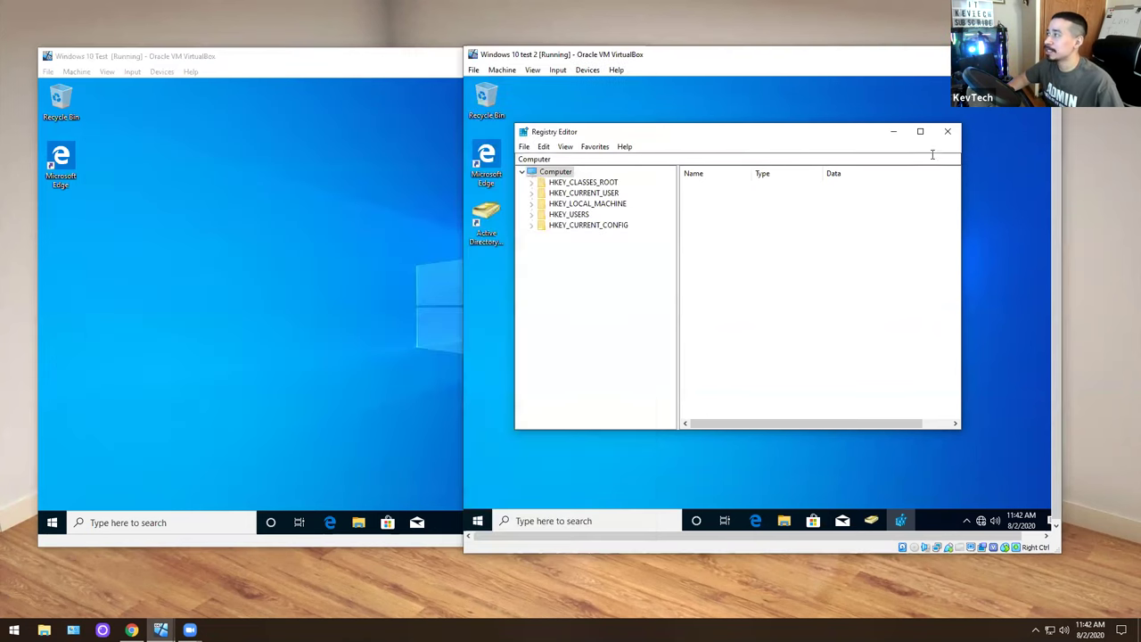
{"action": "left_click", "coordinate": [948, 131]}
{"action": "left_click", "coordinate": [486, 524]}
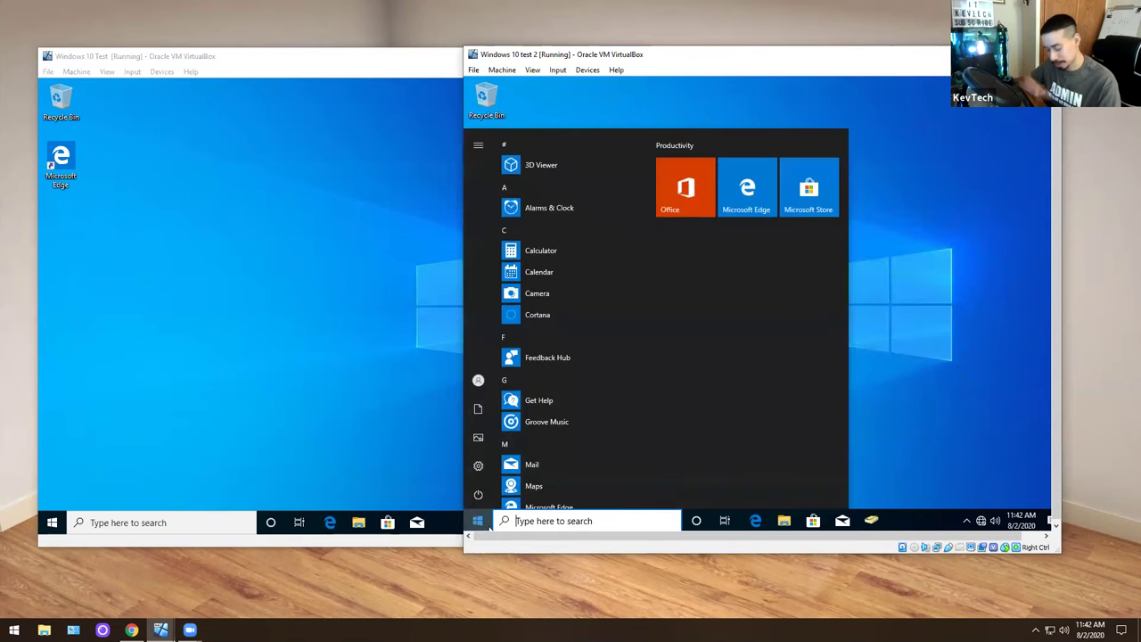
{"action": "type", "text": "r"}
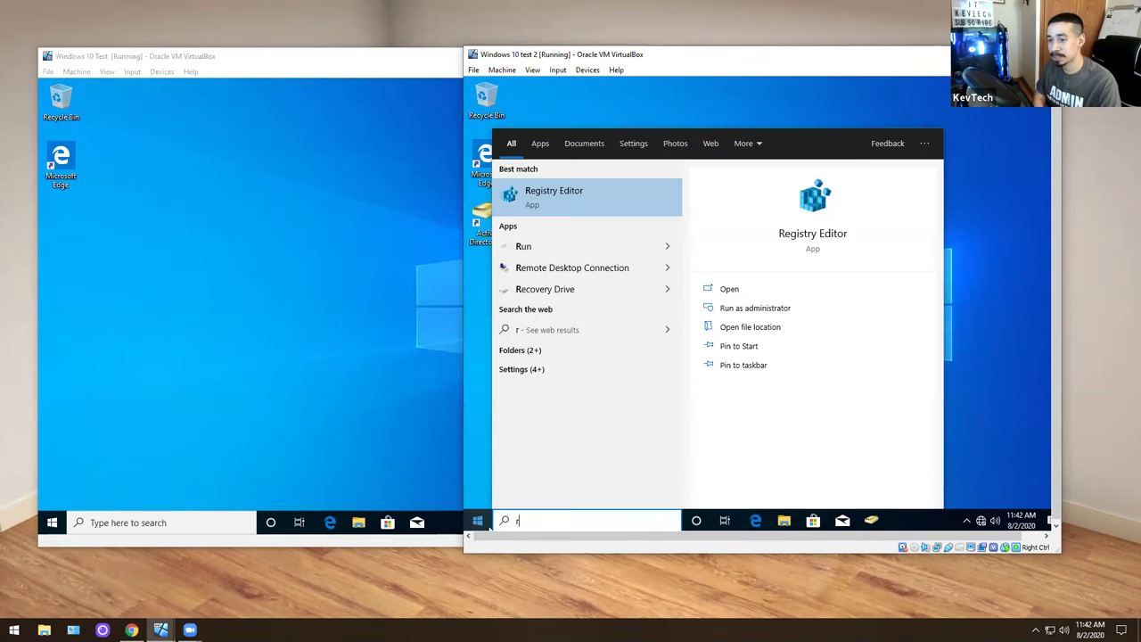
{"action": "key", "text": "Return"}
{"action": "left_click", "coordinate": [754, 373]}
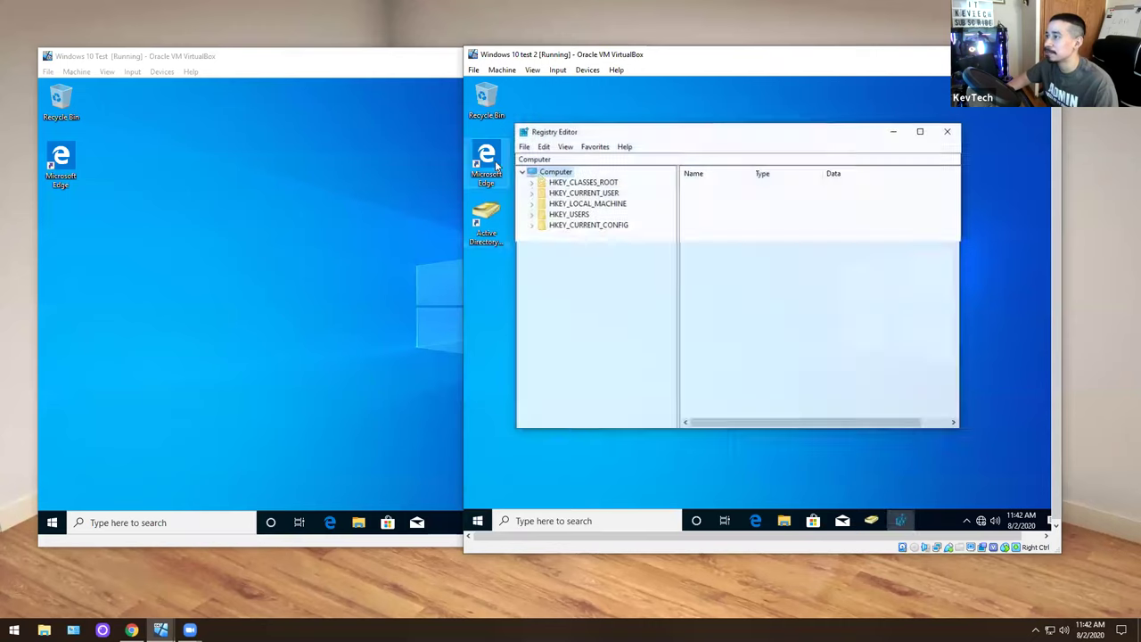
Connect the reopened Registry Editor to the network registry of desktop1.
{"action": "left_click", "coordinate": [524, 146]}
{"action": "left_click", "coordinate": [540, 222]}
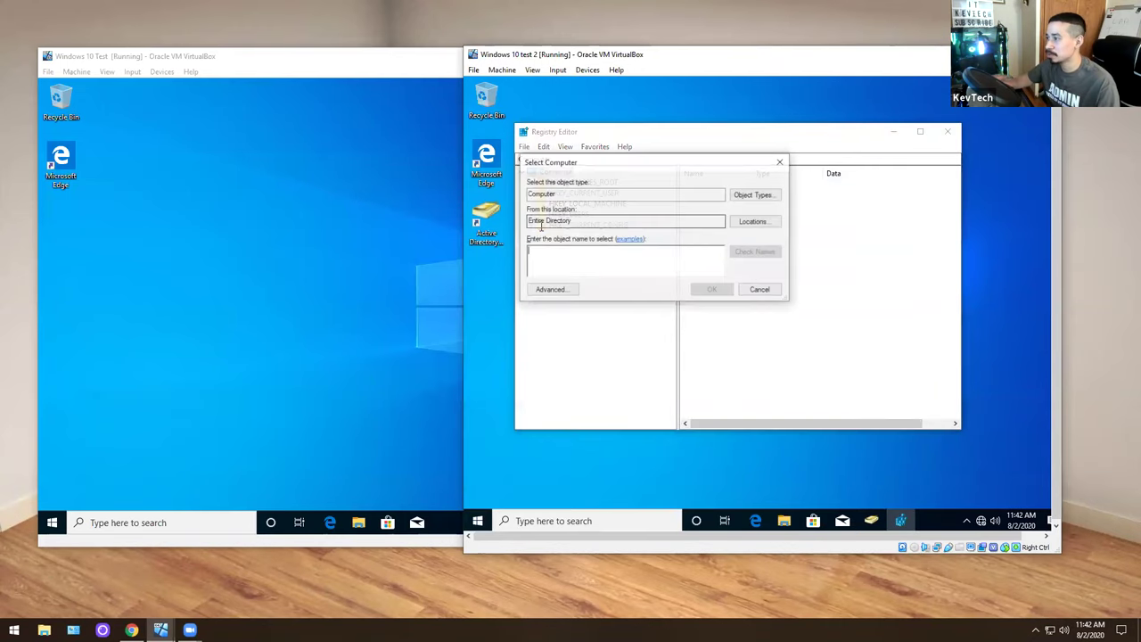
{"action": "type", "text": "d"}
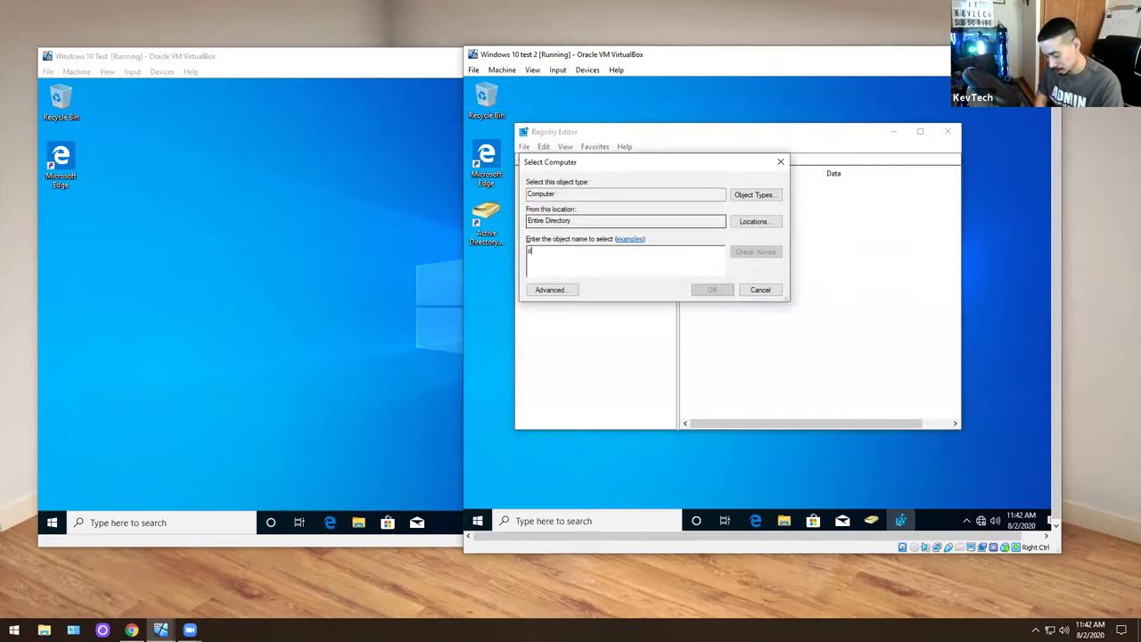
{"action": "type", "text": "esktop1"}
{"action": "key", "text": "Return"}
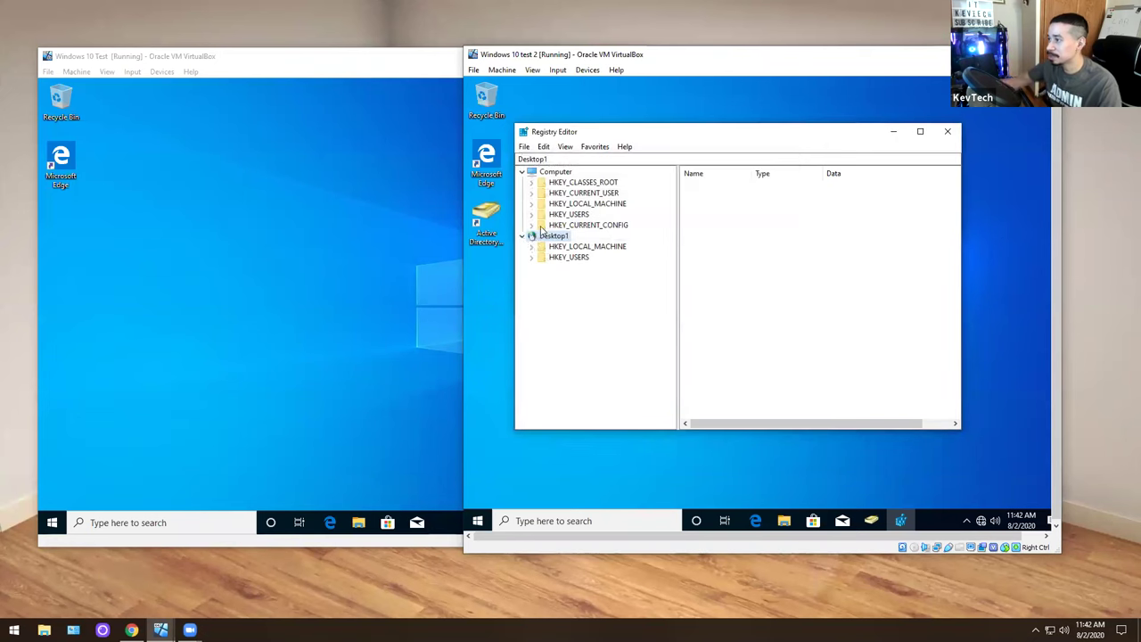
Under Desktop1's HKEY_USERS, expand the domain user's SID key and view the Z mapped drive entry in its Network key.
{"action": "left_click", "coordinate": [534, 257]}
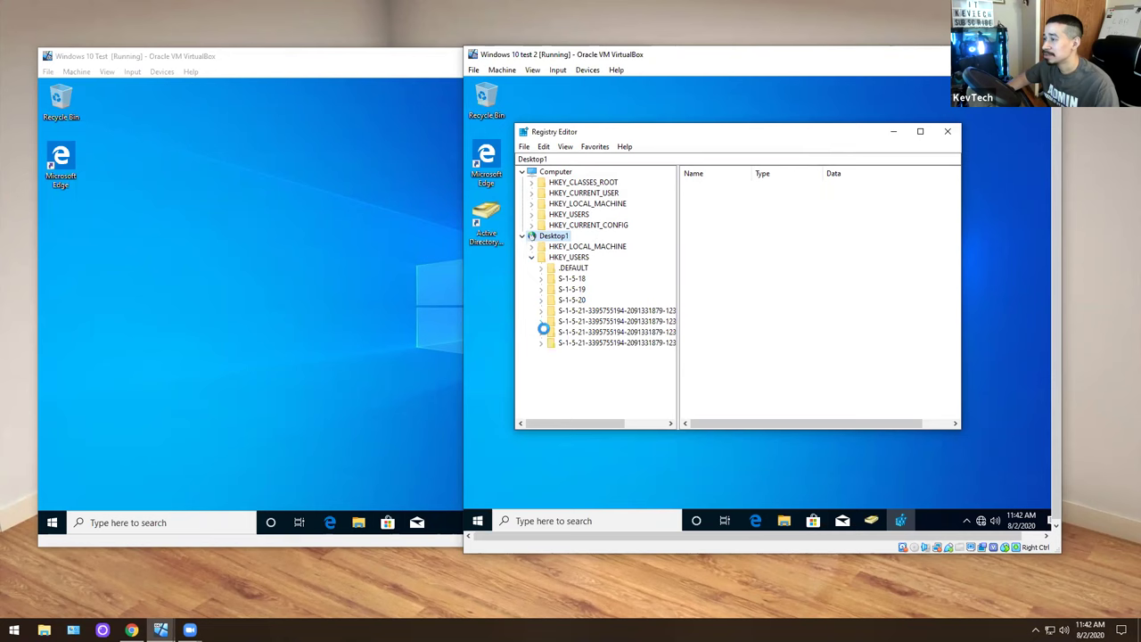
{"action": "scroll", "coordinate": [540, 245], "scroll_direction": "up", "scroll_amount": 4}
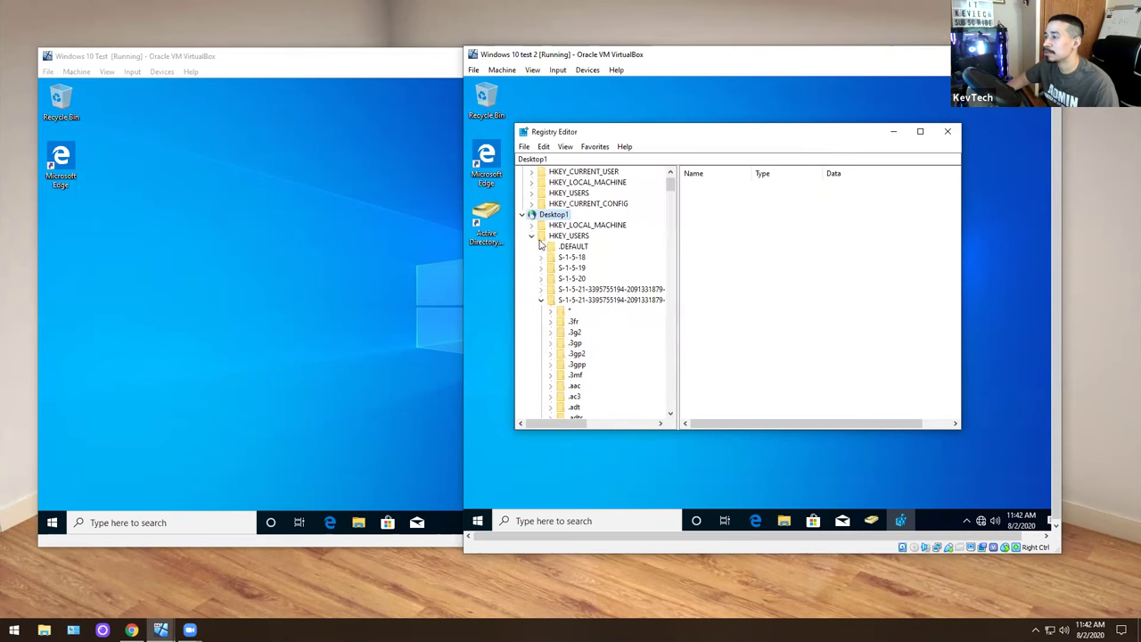
{"action": "left_click", "coordinate": [541, 301]}
{"action": "scroll", "coordinate": [553, 357], "scroll_direction": "down", "scroll_amount": 1}
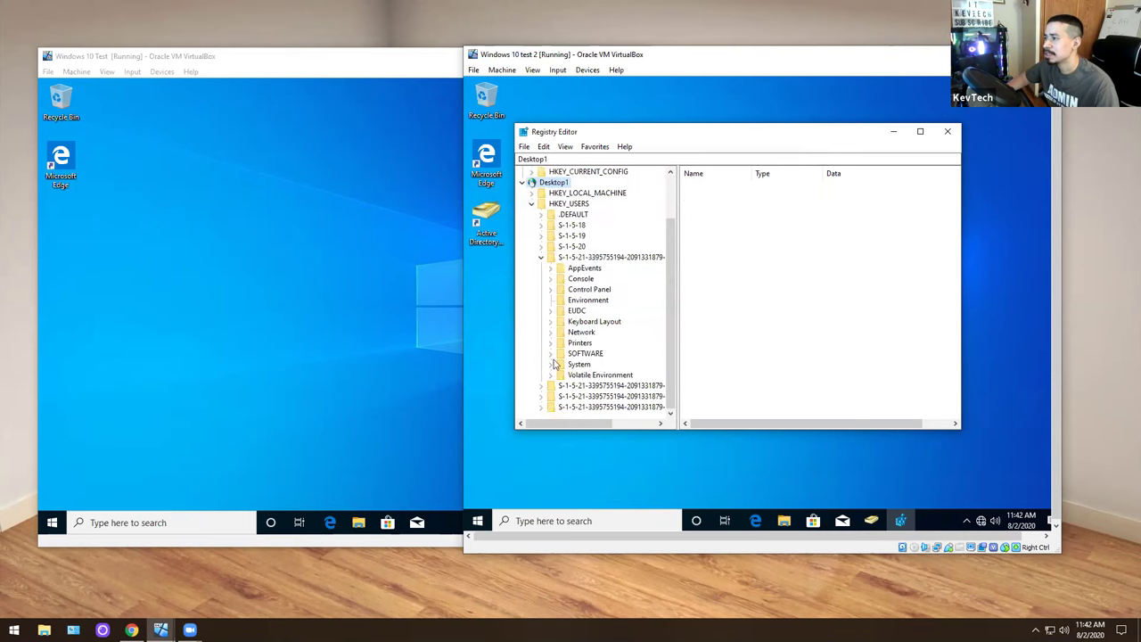
{"action": "left_click", "coordinate": [550, 332]}
{"action": "left_click", "coordinate": [579, 342]}
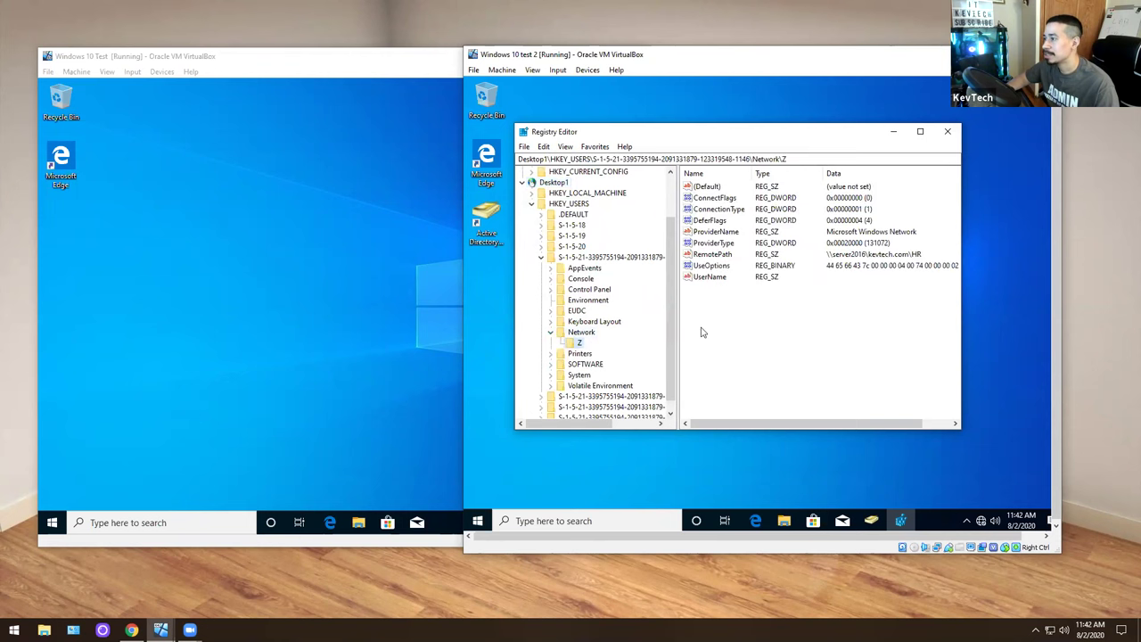